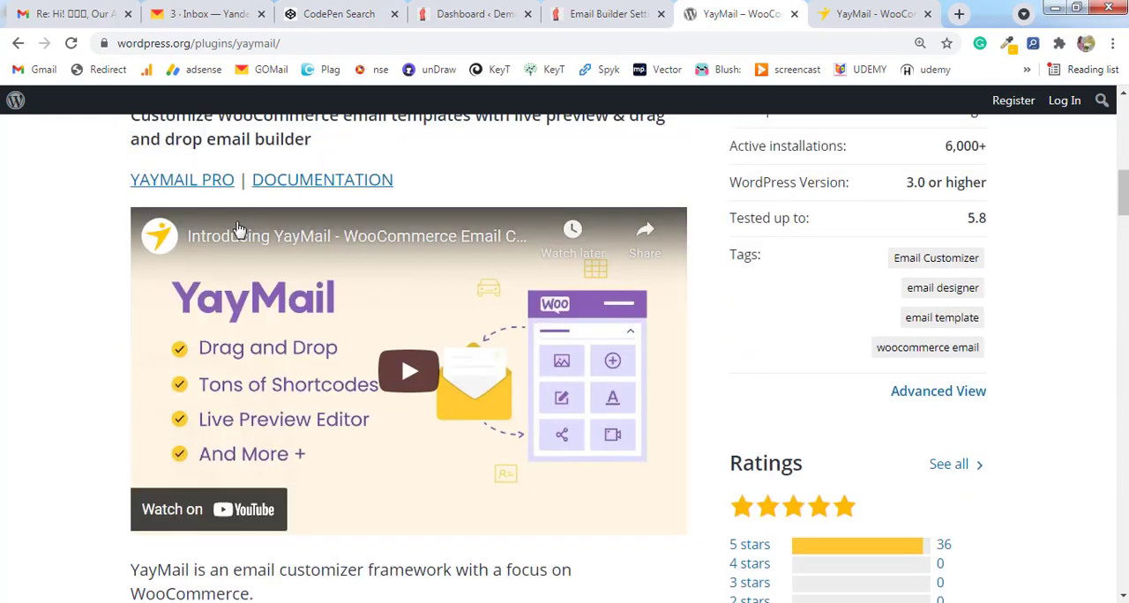
Examine the email builder's basic elements and the sample New order template from its header down to the Follow Us section.
click(609, 14)
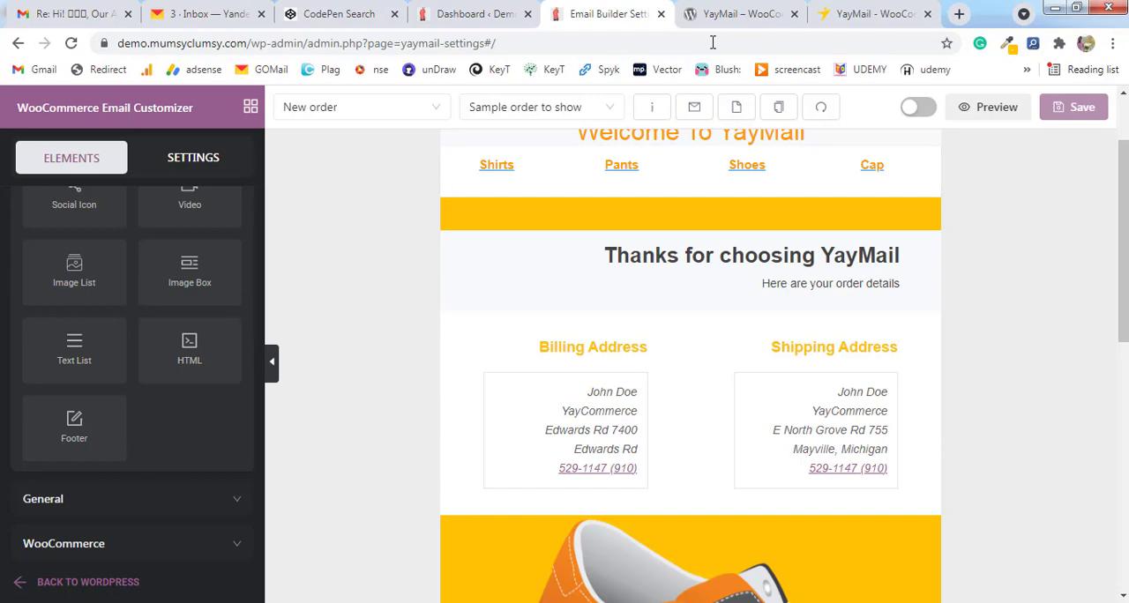
click(734, 19)
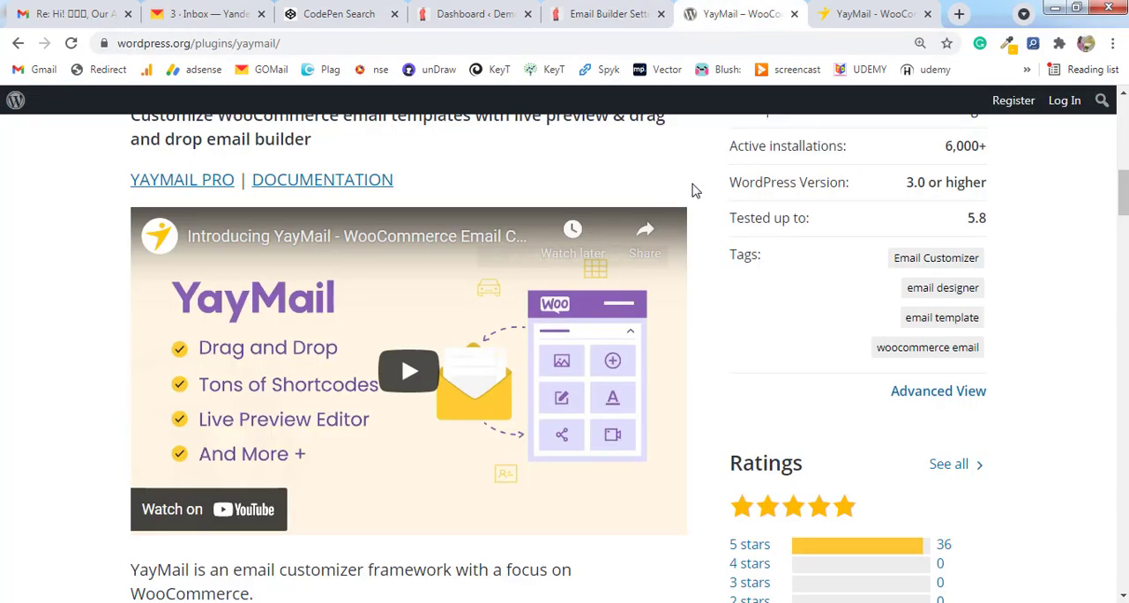
click(622, 29)
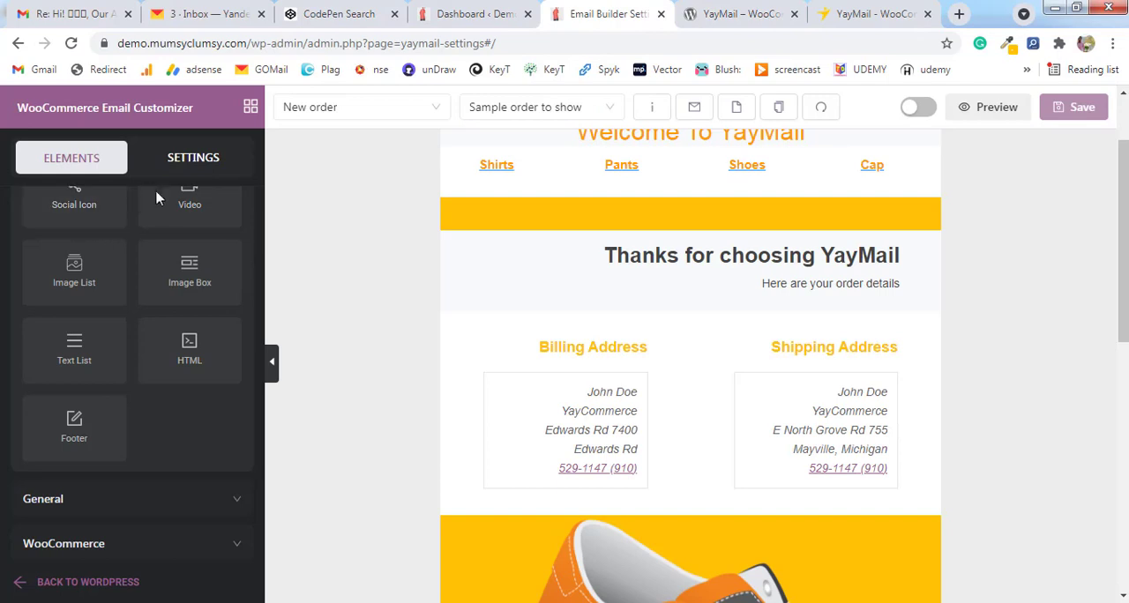
scroll(141, 424, up, 4)
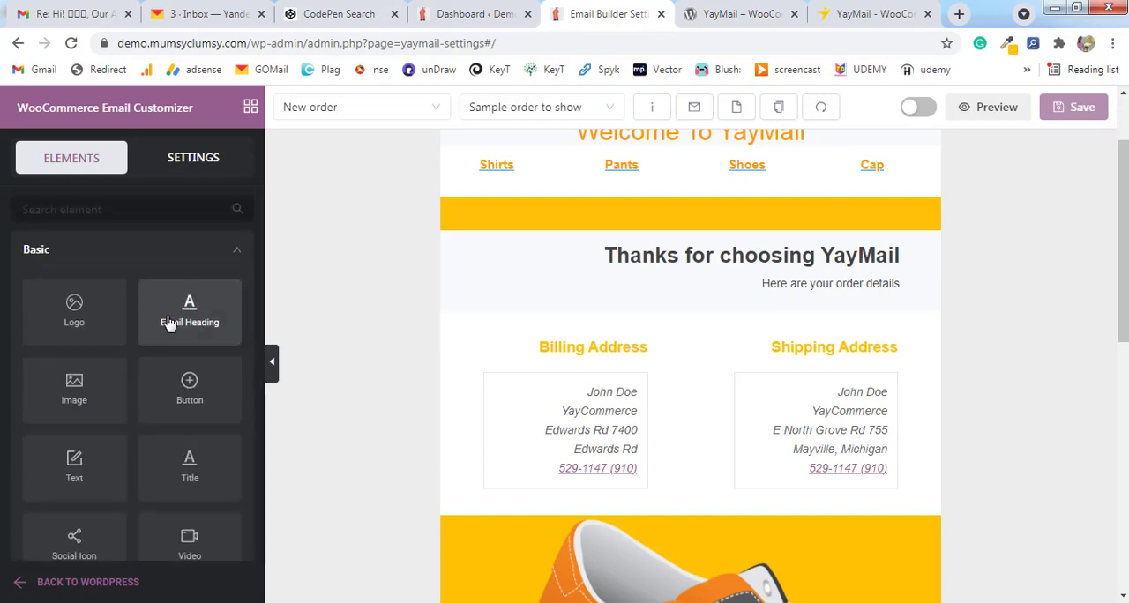
scroll(119, 380, down, 4)
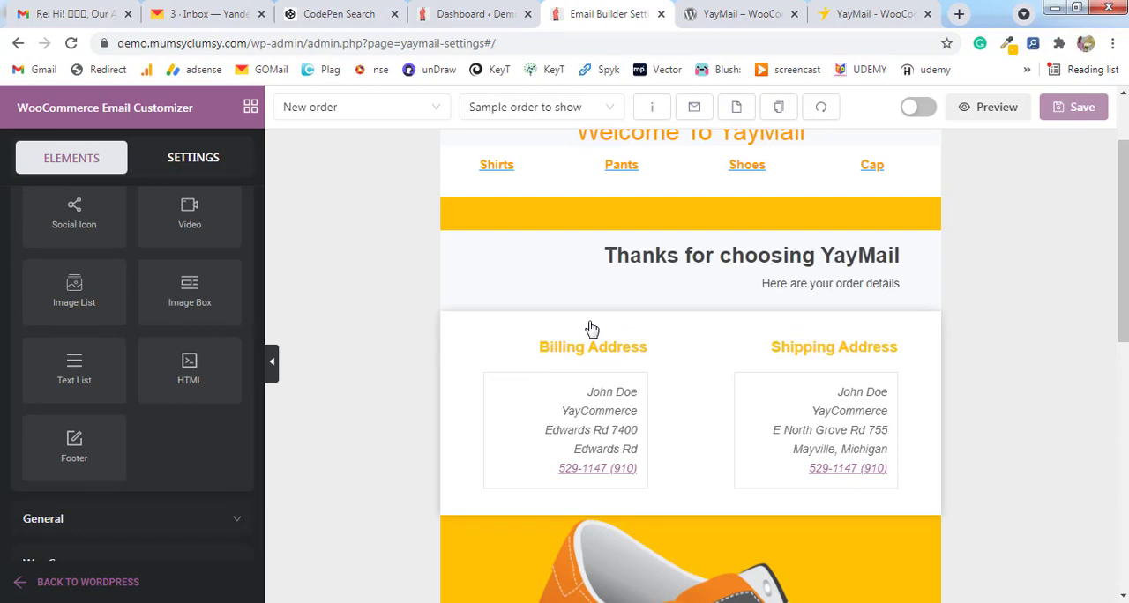
scroll(501, 245, up, 2)
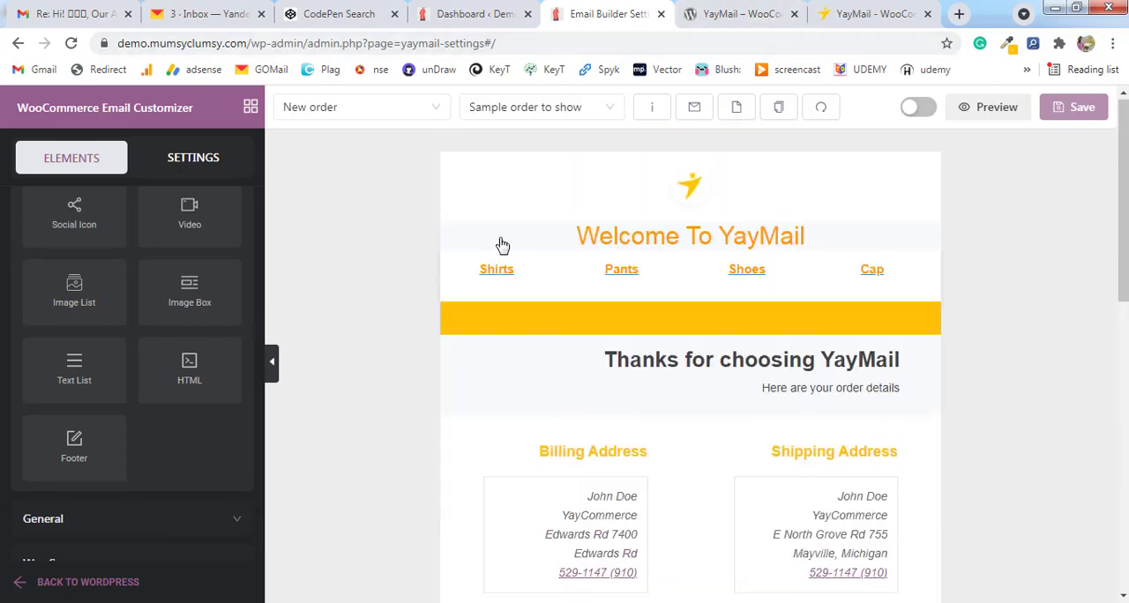
drag(1122, 194, 1123, 480)
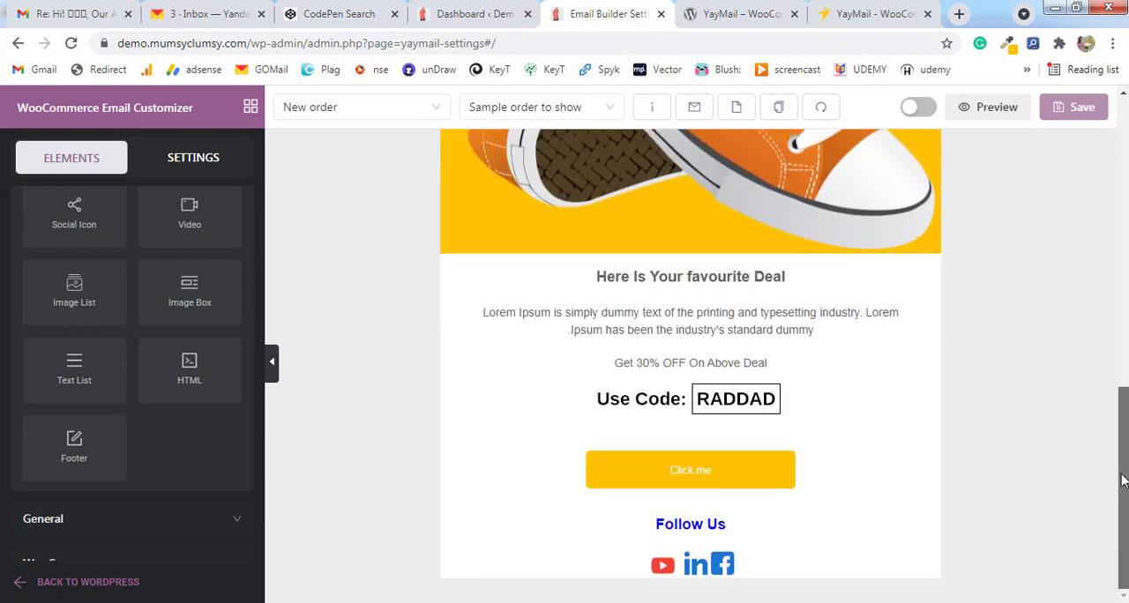
Compare the YayMail Pro product page on YayCommerce with the plugin's description page on WordPress.org.
click(876, 14)
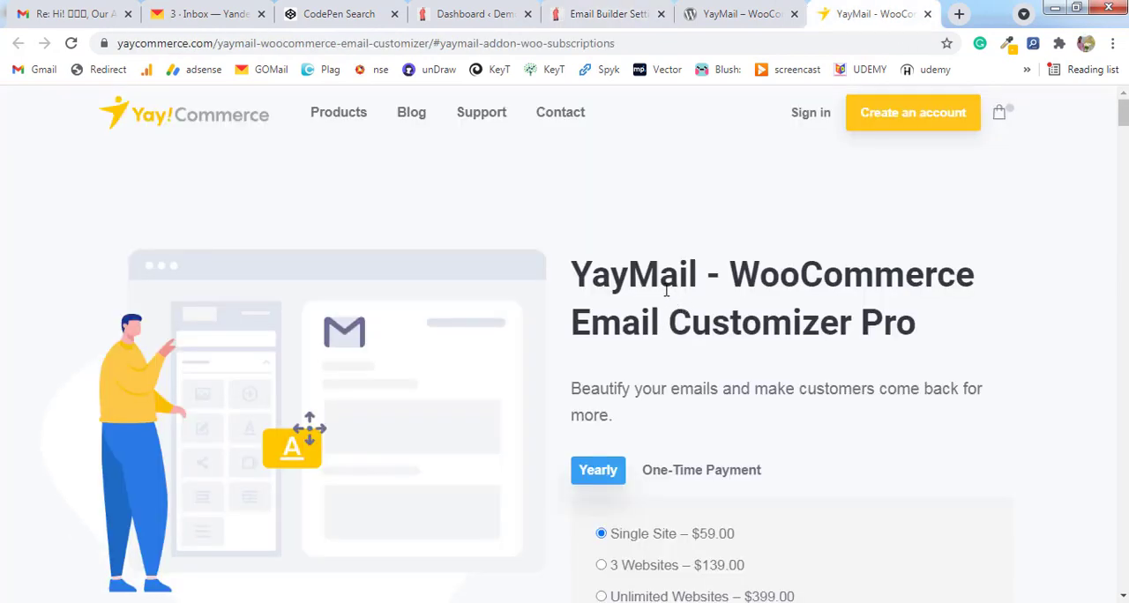
click(721, 15)
scroll(821, 287, up, 3)
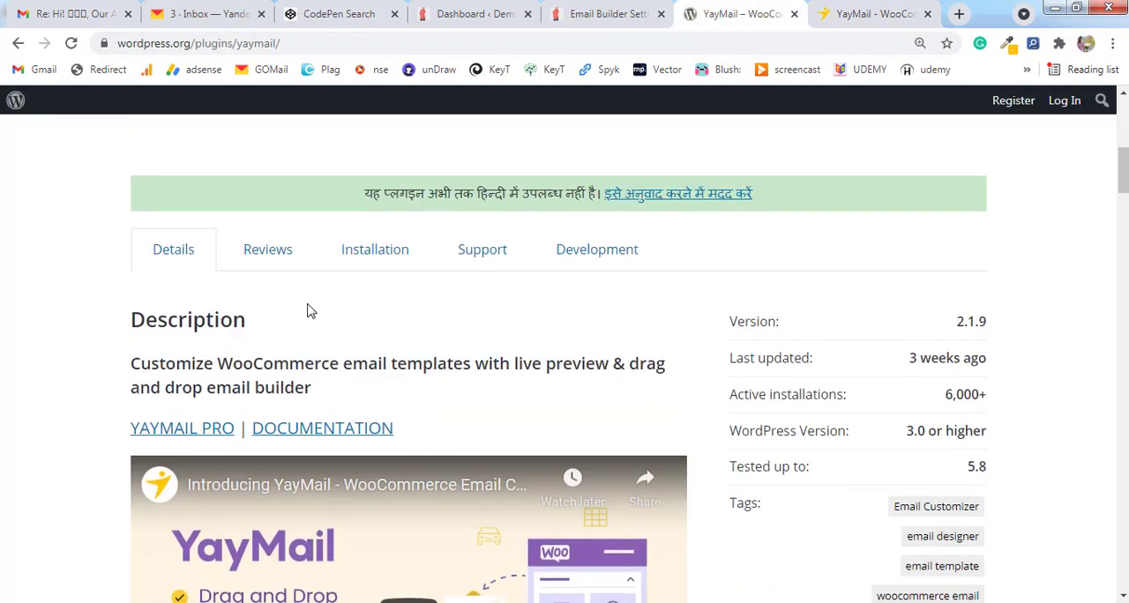
scroll(335, 335, down, 2)
scroll(361, 354, down, 2)
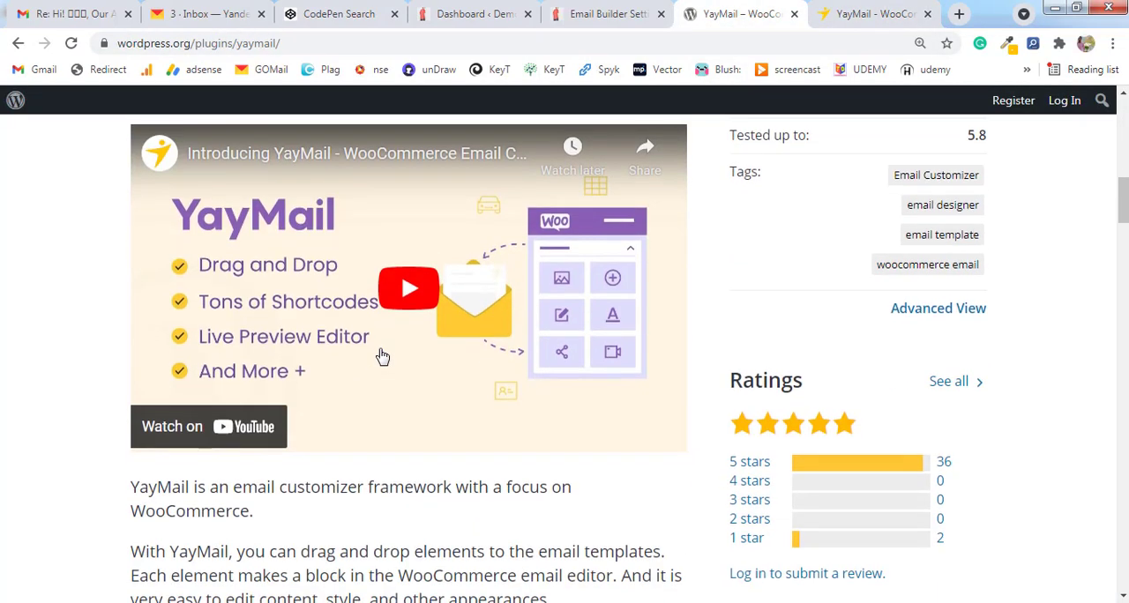
click(826, 18)
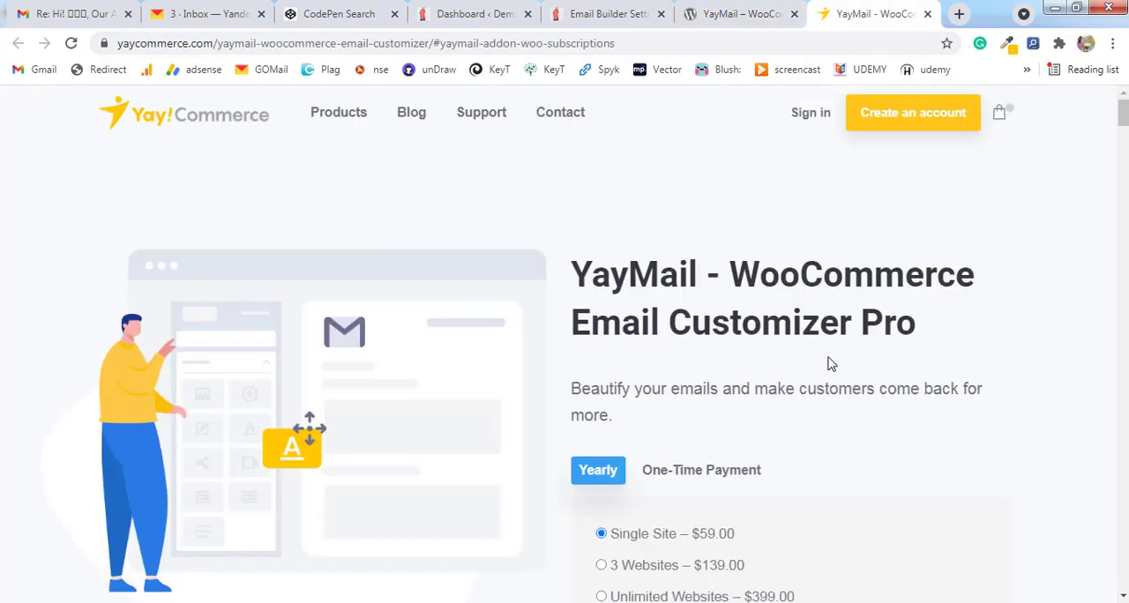
click(733, 19)
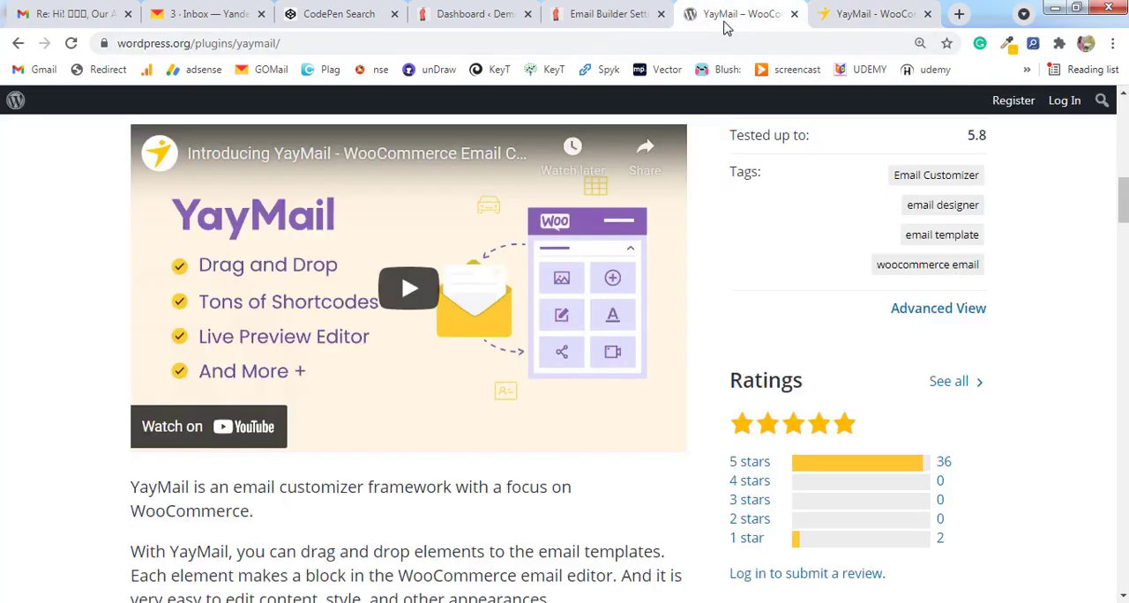
Review the sample New order template in the email builder from the coupon section back up to the logo header.
click(633, 17)
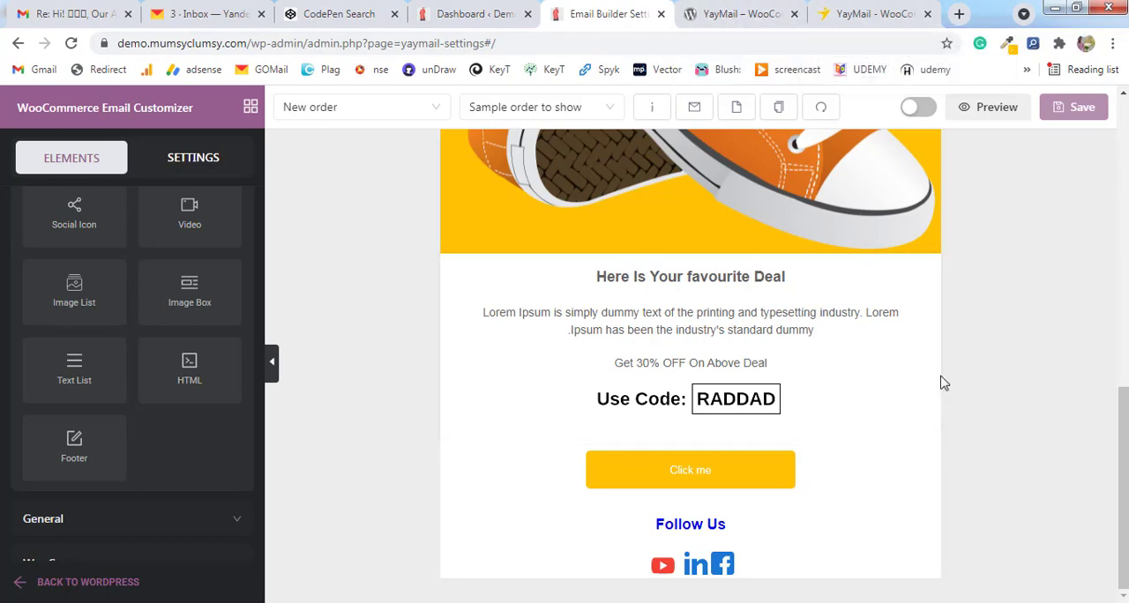
scroll(938, 379, up, 10)
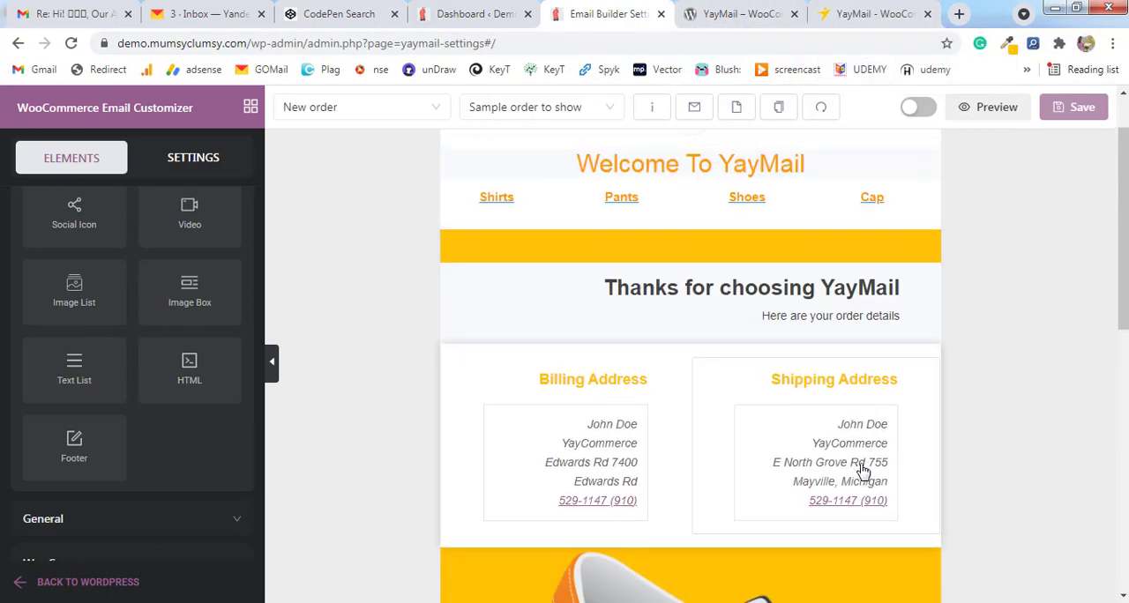
scroll(862, 472, up, 2)
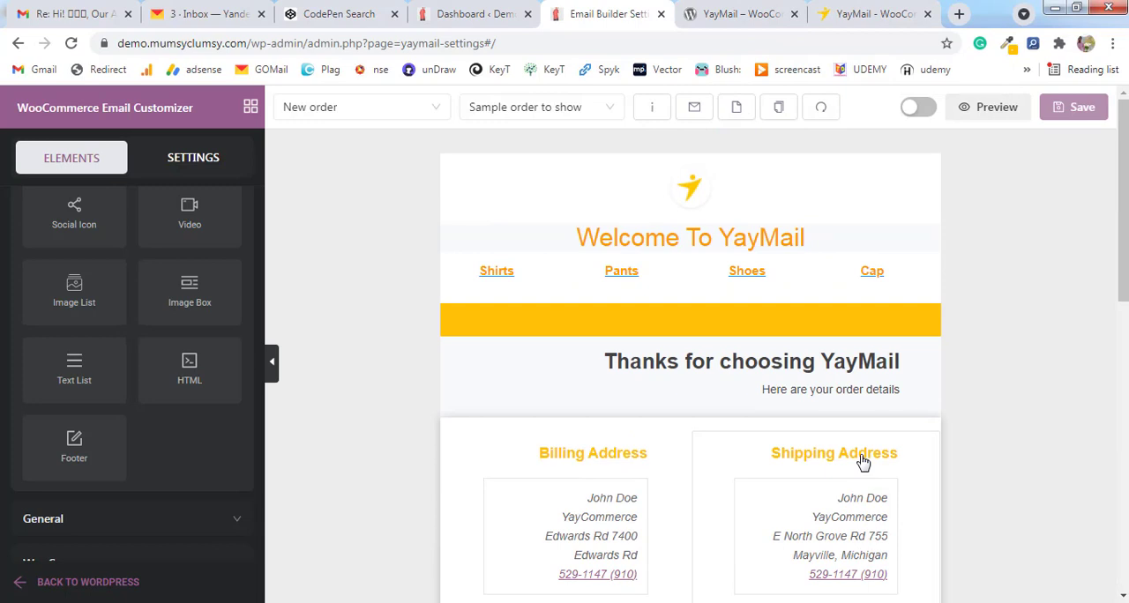
Read the YayMail Free template list and the YayMail Pro third-party integrations on the WordPress.org plugin page.
scroll(862, 462, down, 3)
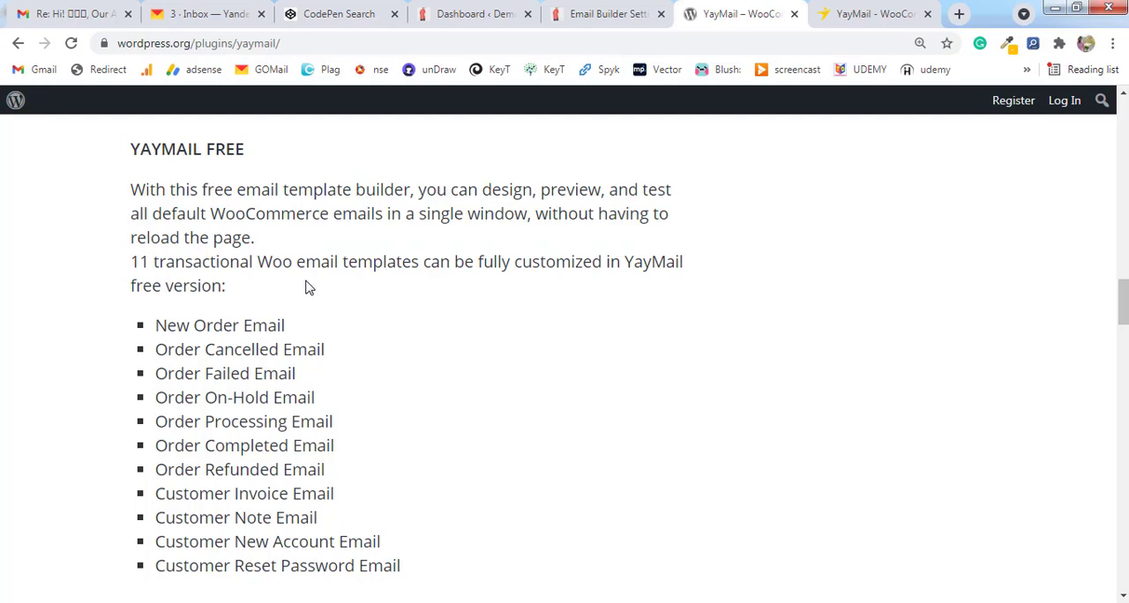
drag(131, 263, 419, 255)
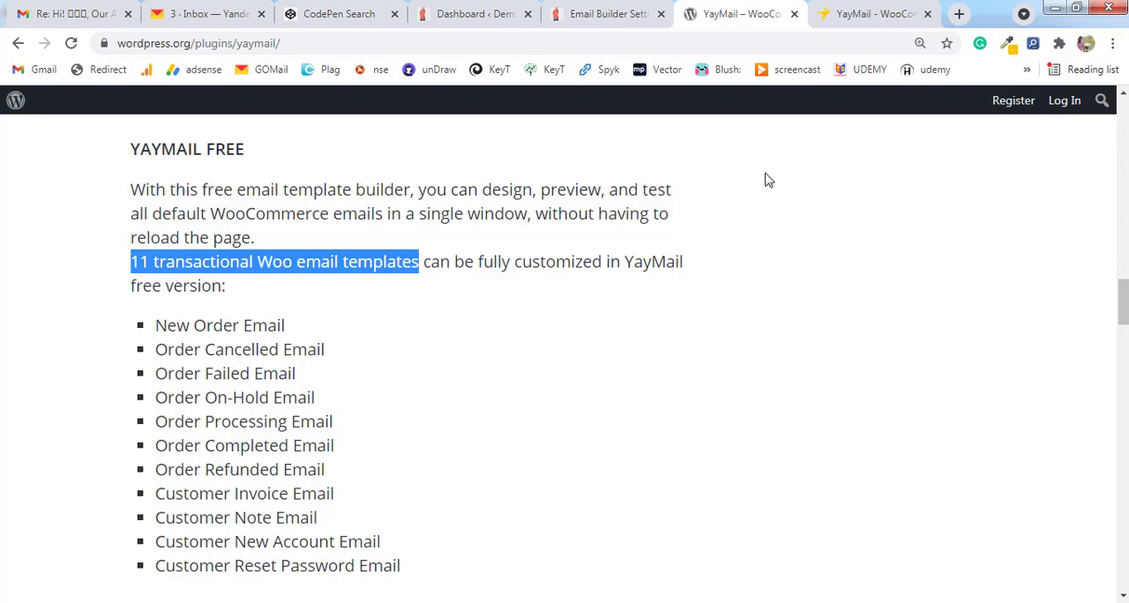
scroll(722, 276, down, 5)
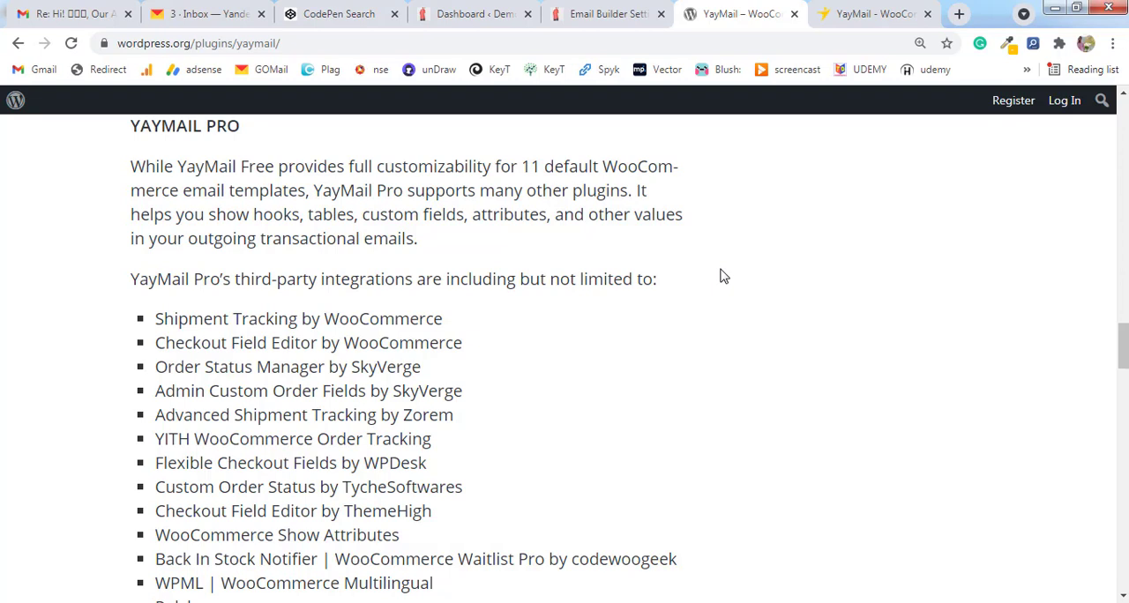
drag(193, 278, 424, 276)
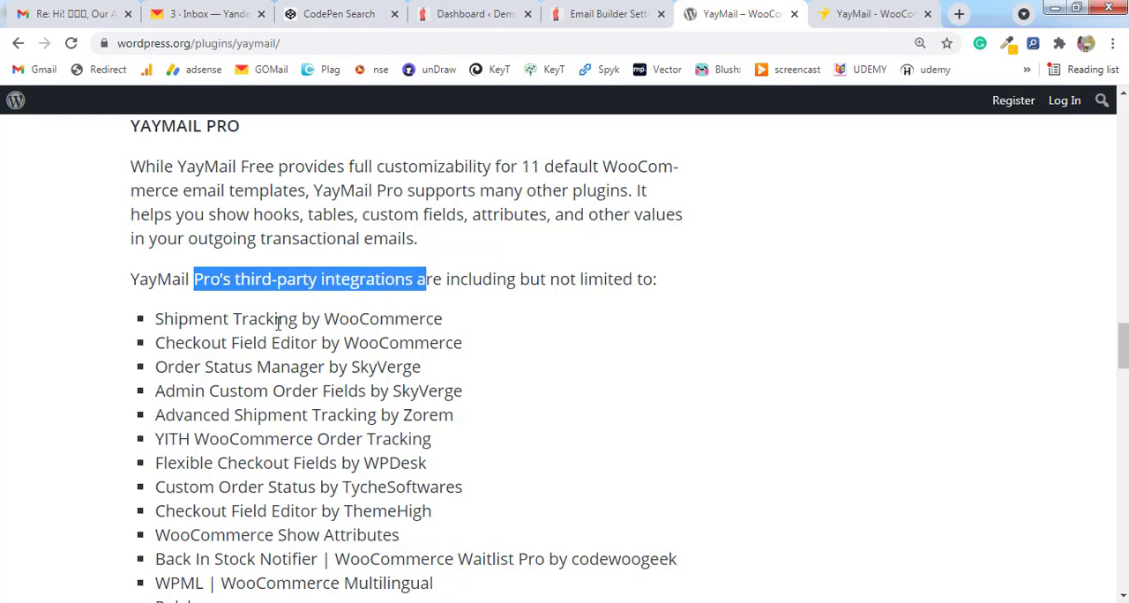
scroll(292, 323, down, 3)
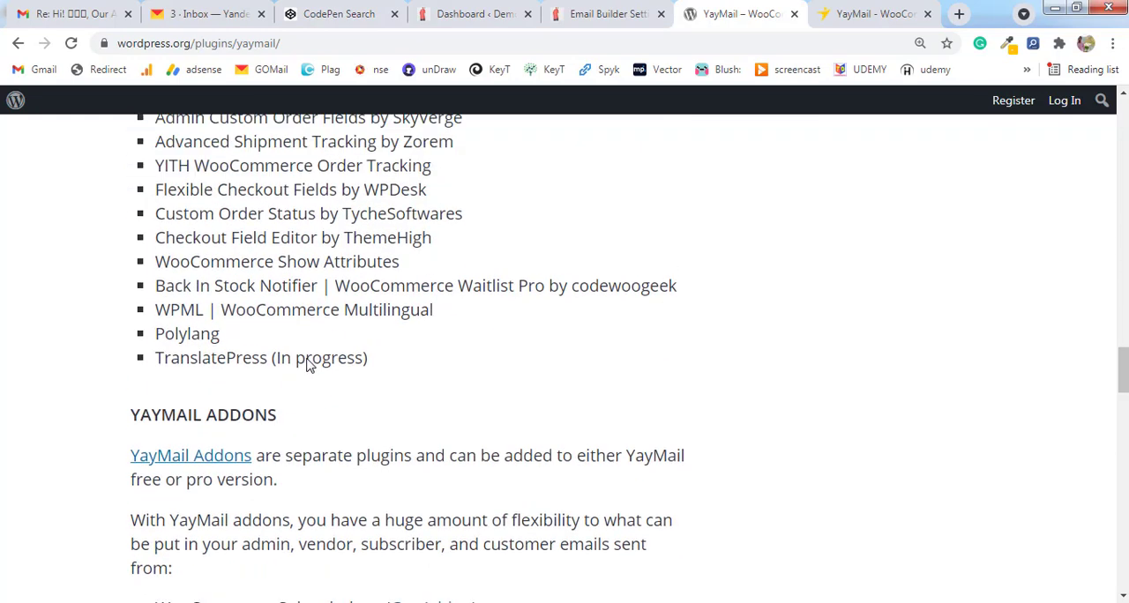
scroll(304, 352, up, 3)
scroll(298, 331, down, 3)
Look over the YayMail premium addons on the YayCommerce site and revisit the WordPress.org plugin page.
key(ctrl+Tab)
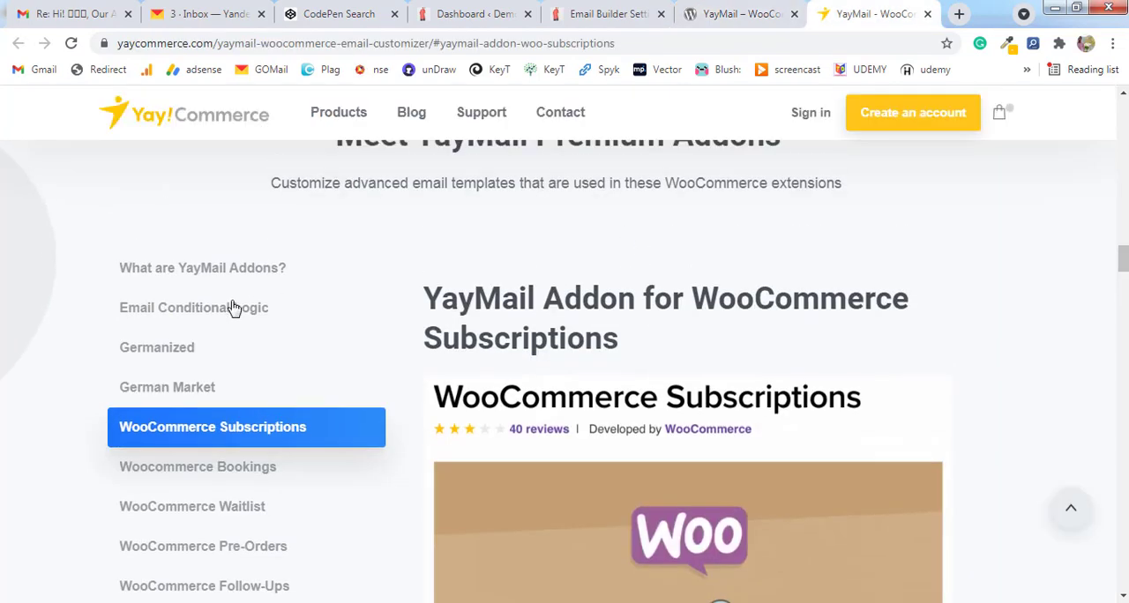
scroll(245, 353, down, 6)
scroll(246, 353, down, 7)
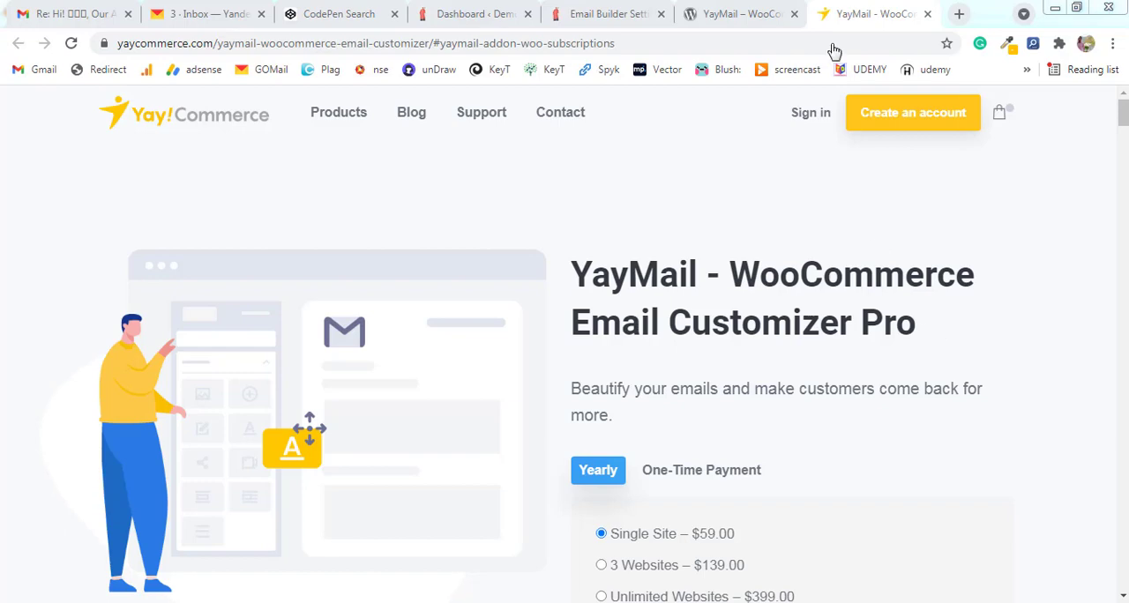
click(805, 11)
scroll(902, 226, up, 15)
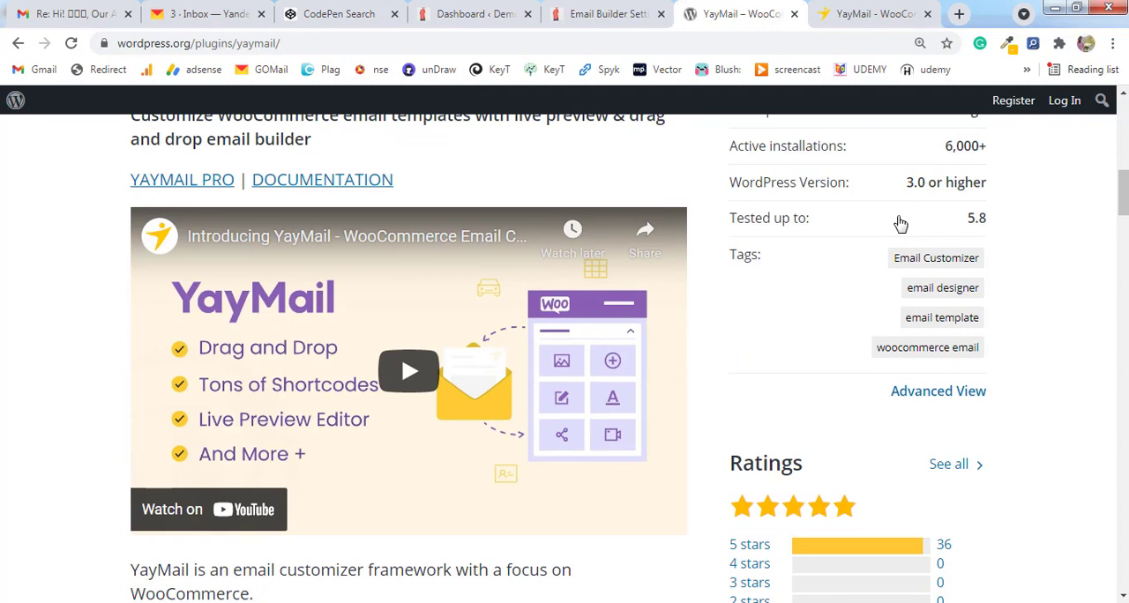
click(852, 14)
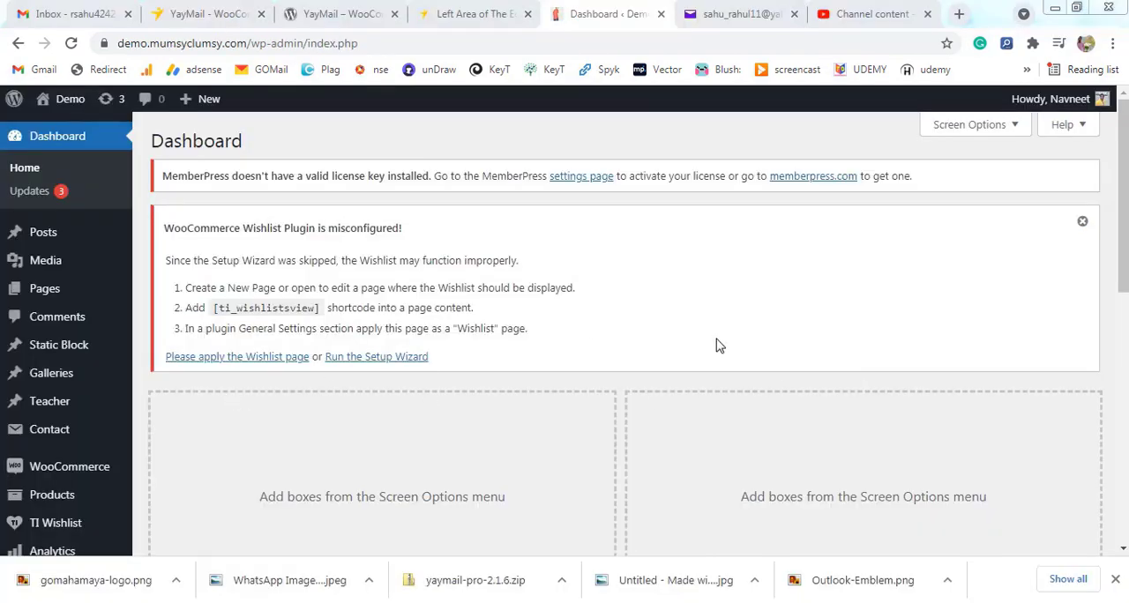
Open the page for adding new plugins in the WordPress dashboard and search for "yaymail".
drag(1124, 238, 1124, 388)
mouse_move(96, 451)
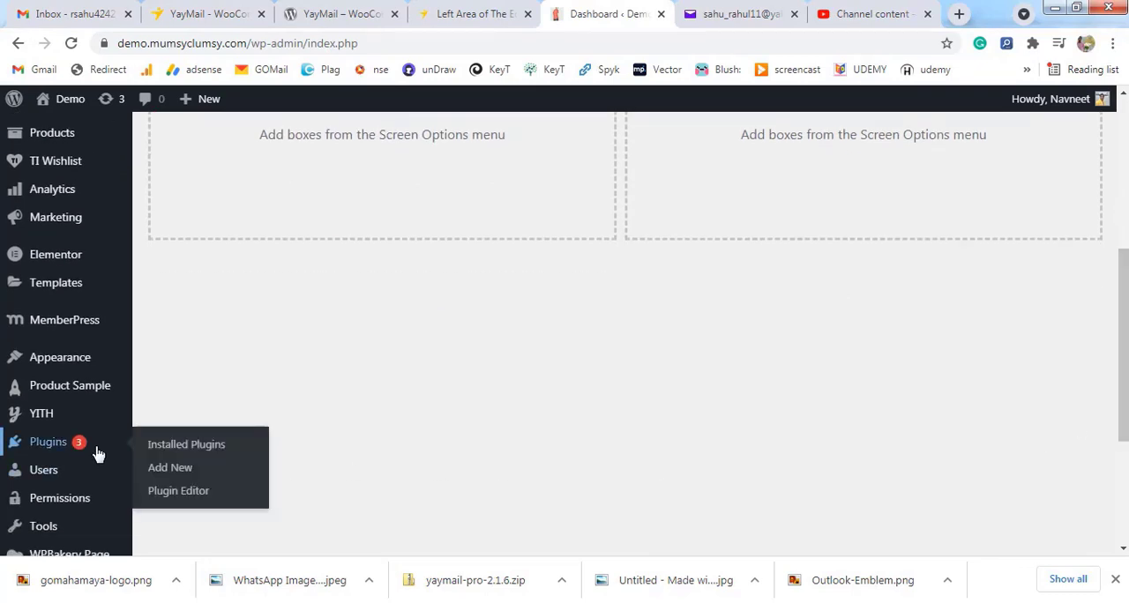
click(180, 473)
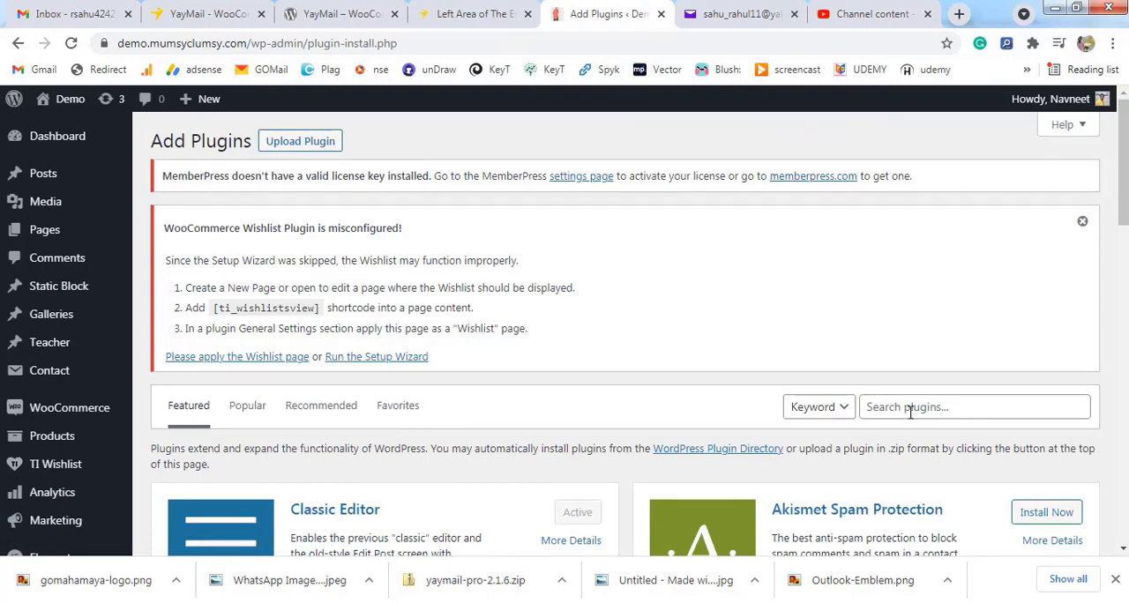
click(911, 410)
text(yaymail)
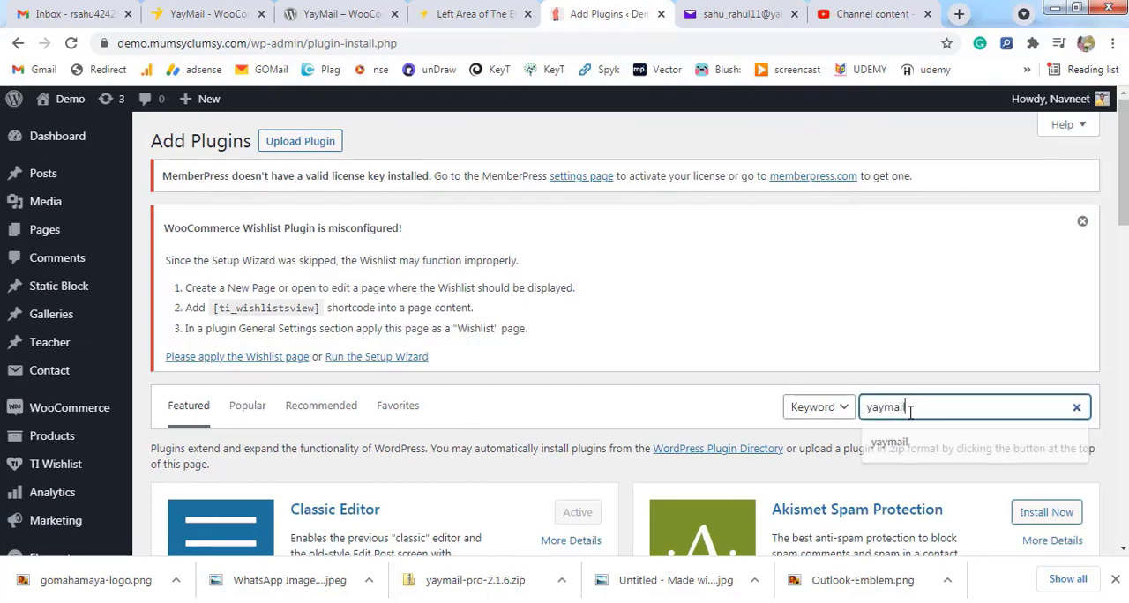
Install and activate the YayMail – WooCommerce Email Customizer plugin from the search results.
scroll(896, 393, down, 3)
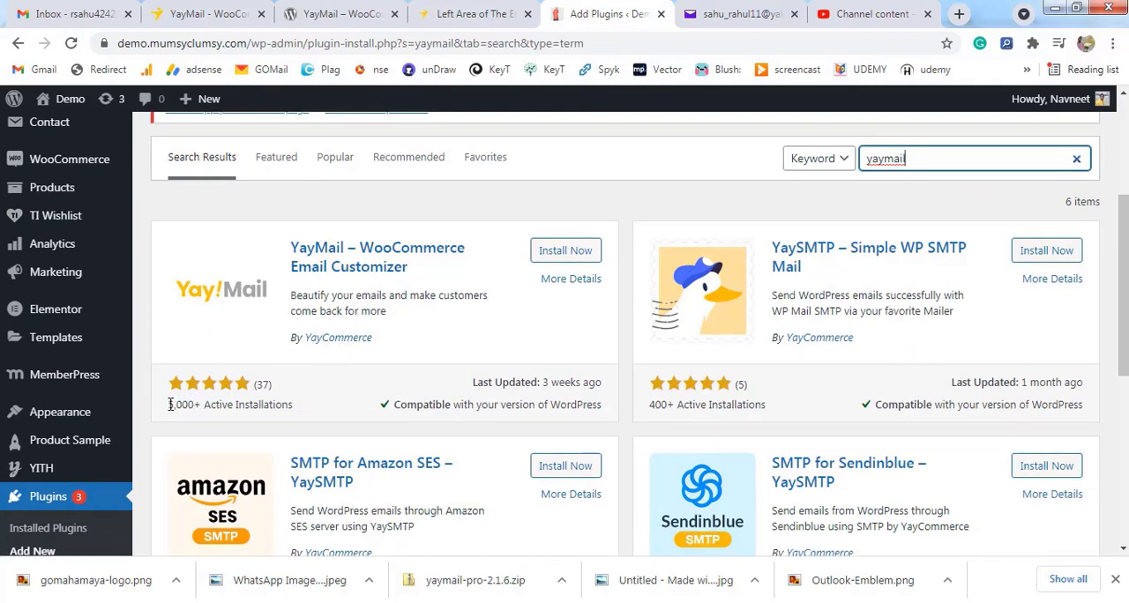
drag(171, 405, 269, 399)
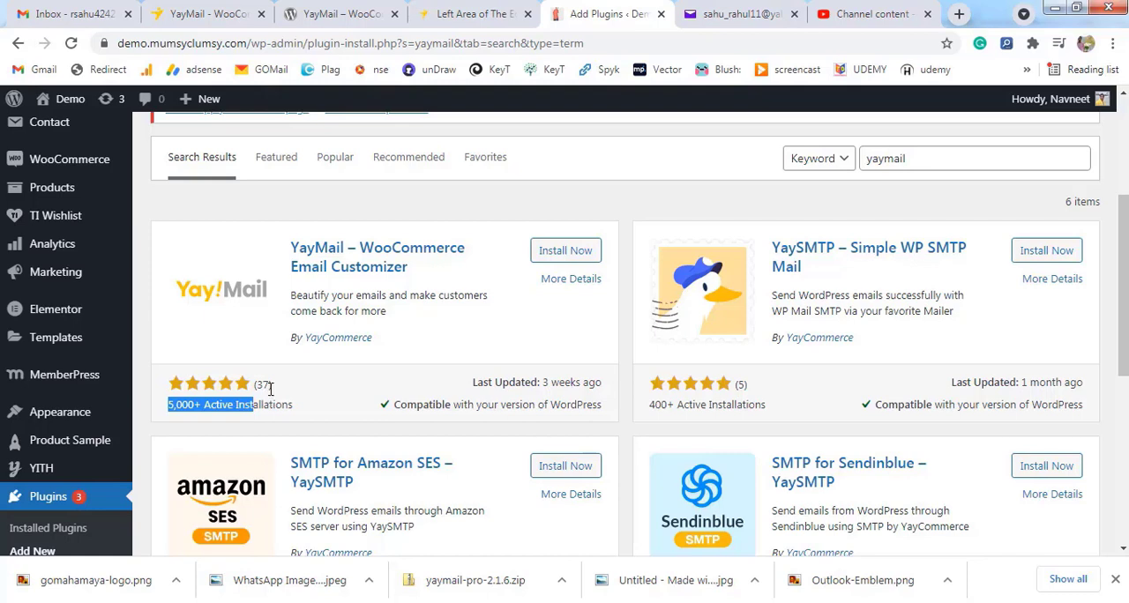
click(586, 262)
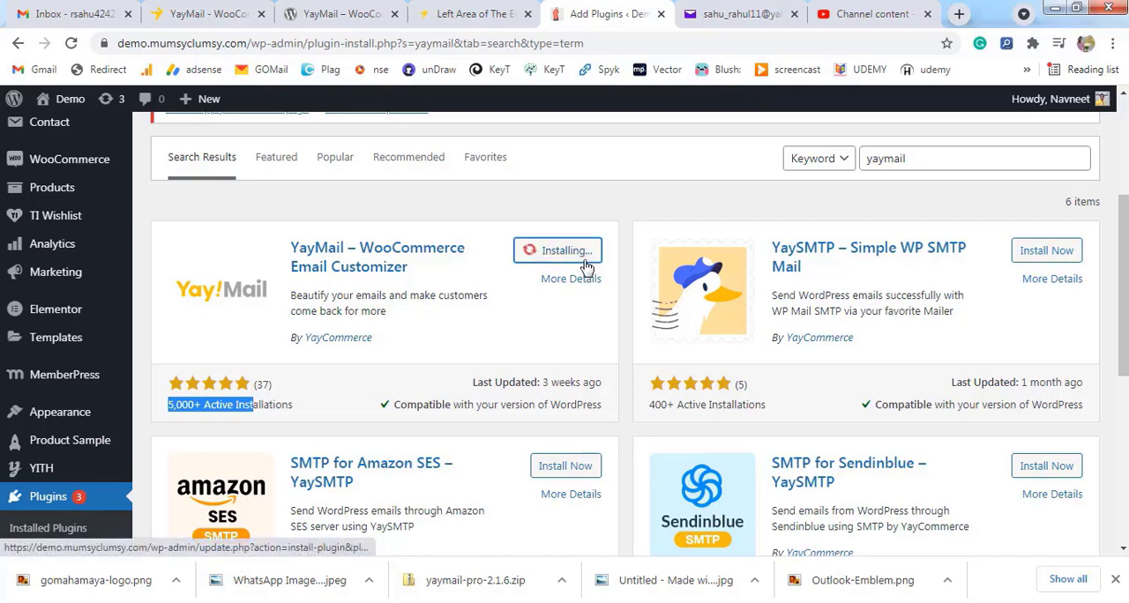
click(582, 261)
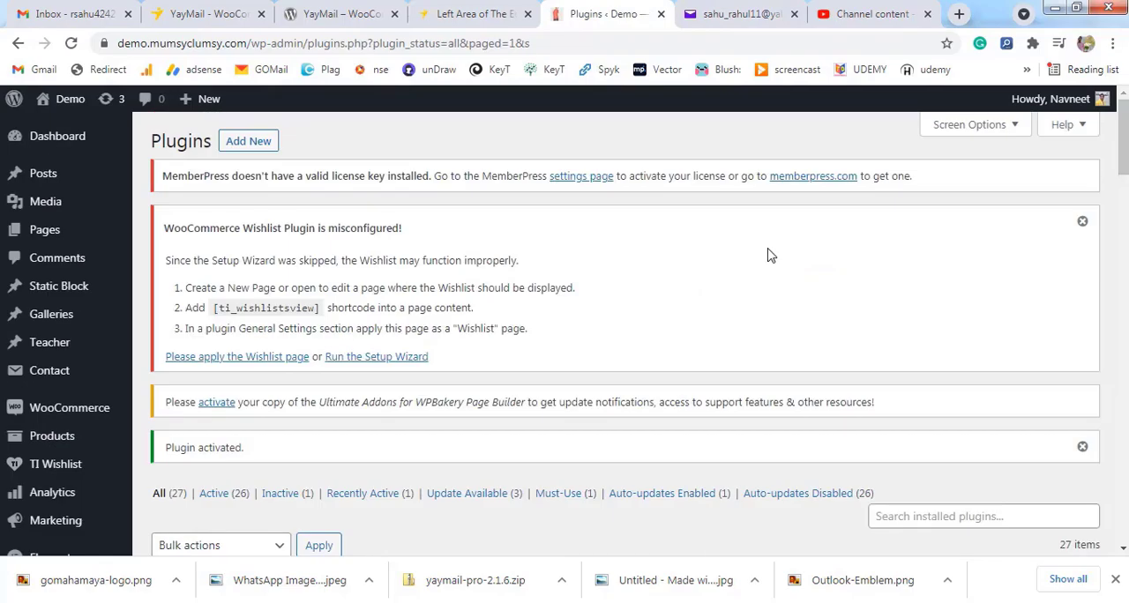
Start customizing with YayMail from the installed plugins list and look through the builder's basic elements.
scroll(769, 254, down, 15)
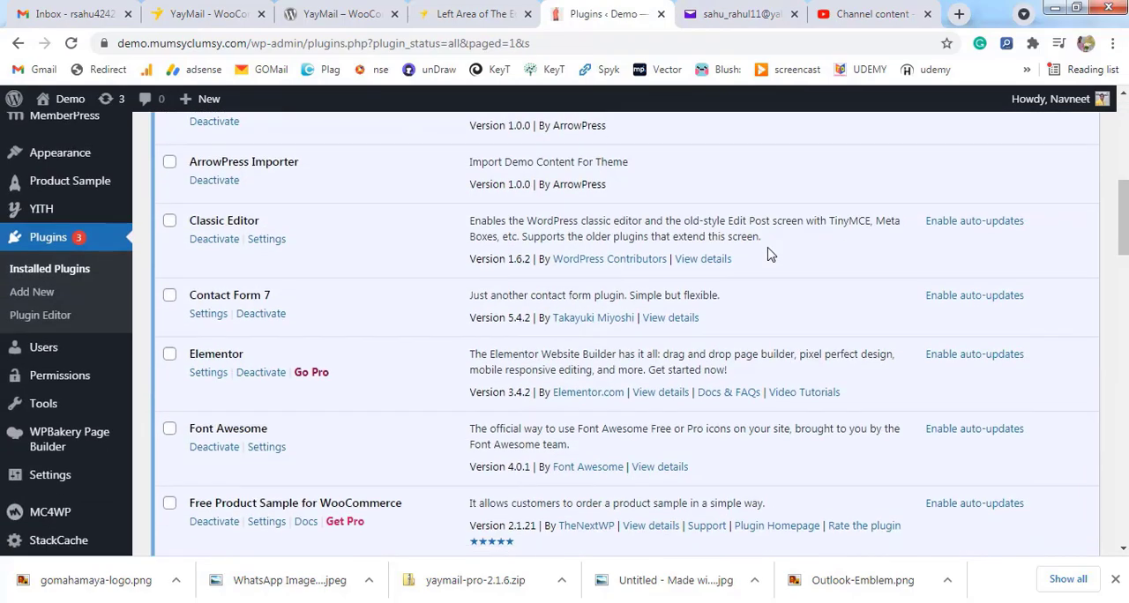
scroll(386, 323, down, 12)
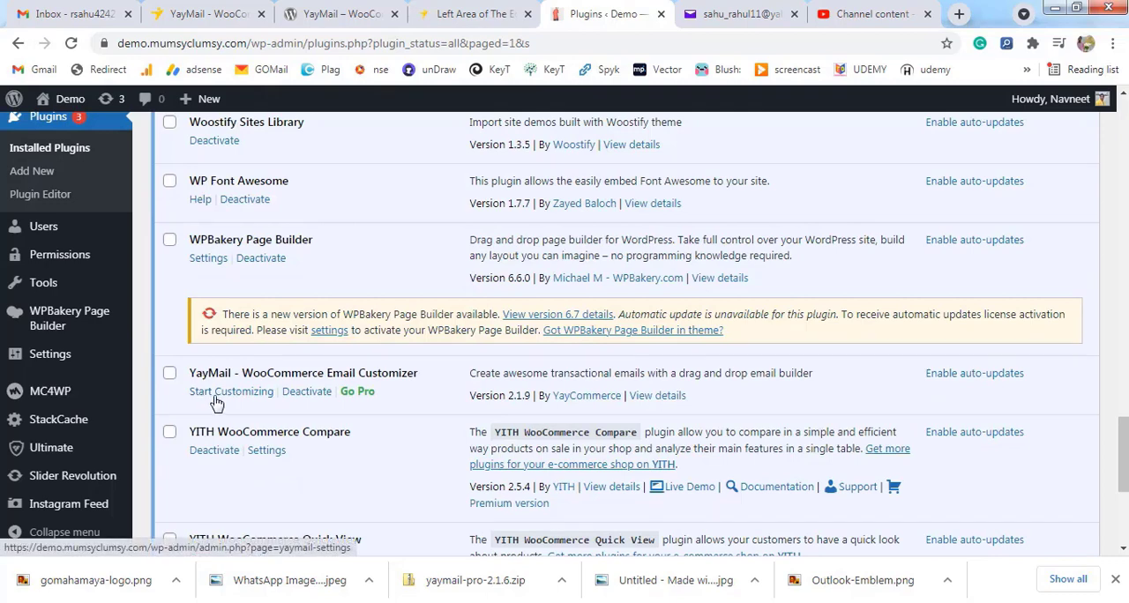
click(217, 402)
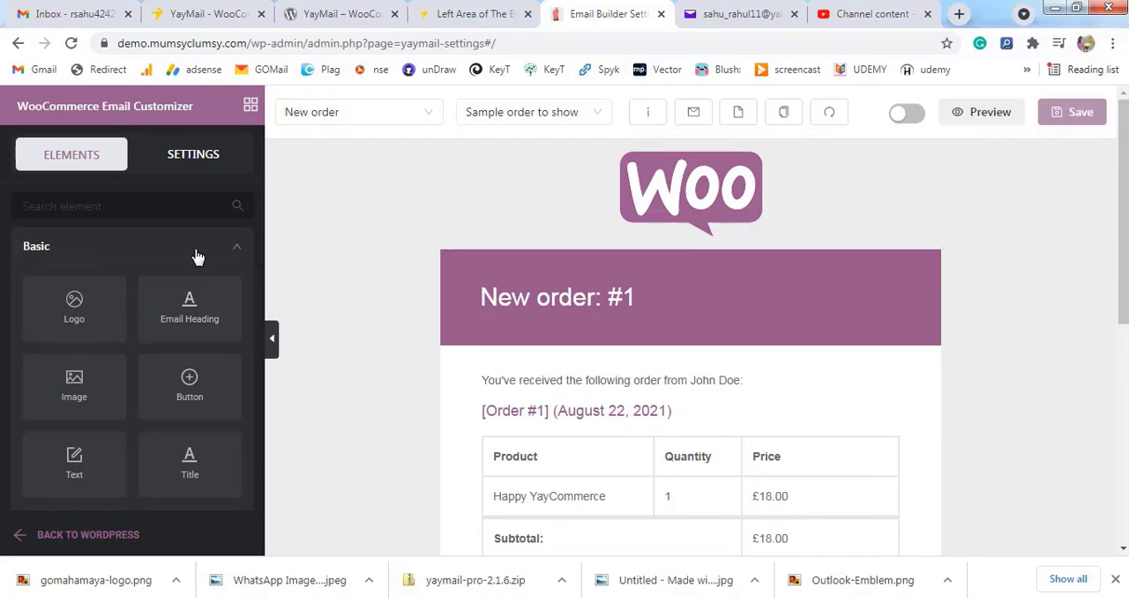
scroll(176, 379, down, 5)
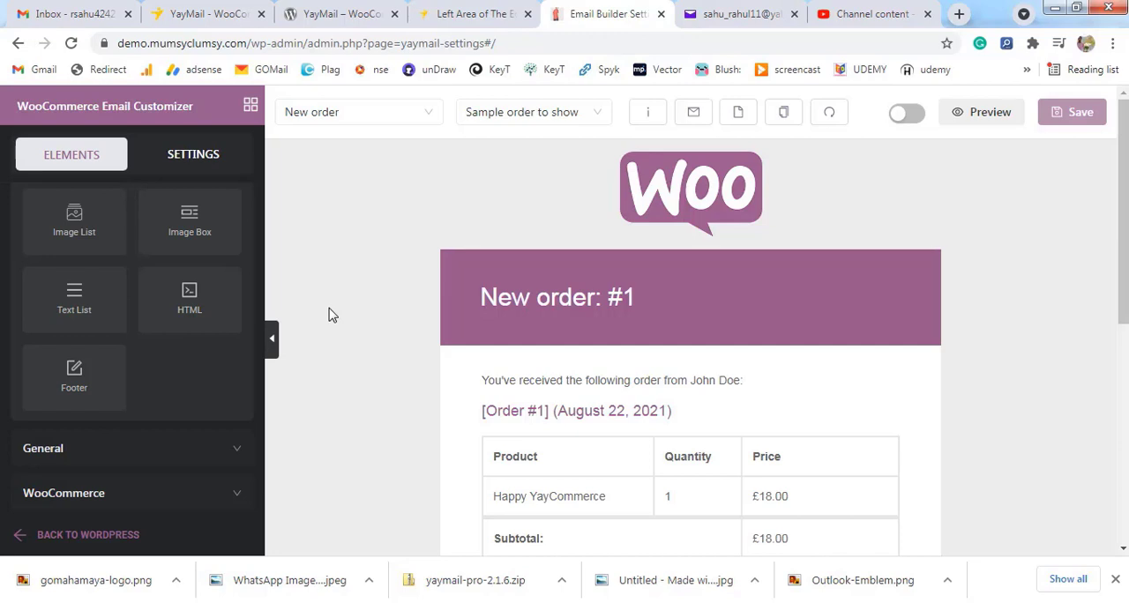
Look through the list of WooCommerce email templates that can be customized, down to New pre-order.
click(332, 120)
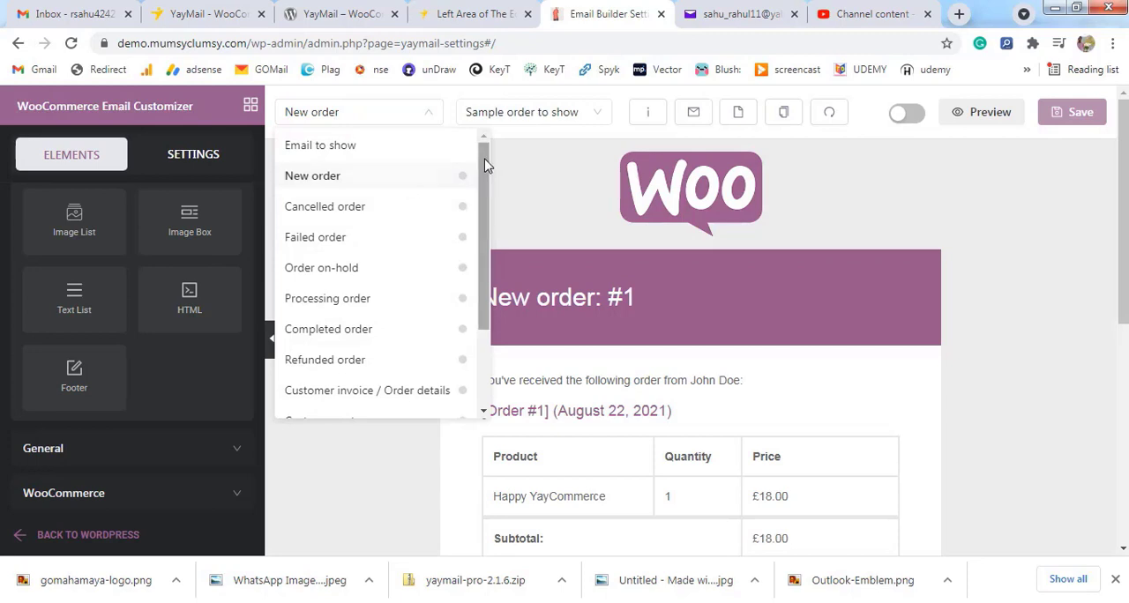
drag(485, 146, 486, 171)
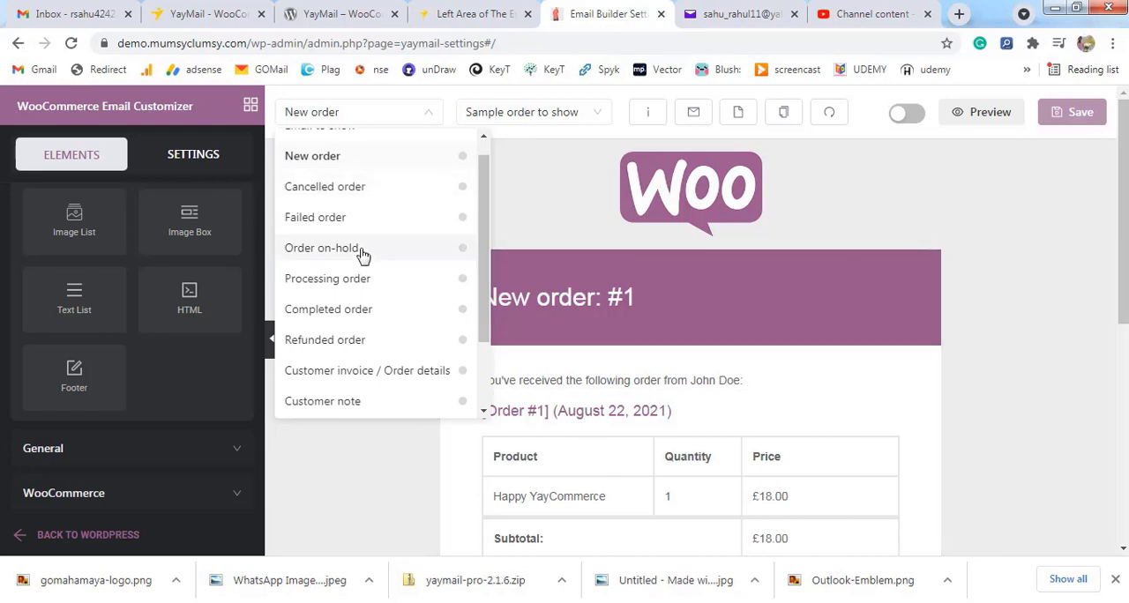
scroll(376, 300, down, 3)
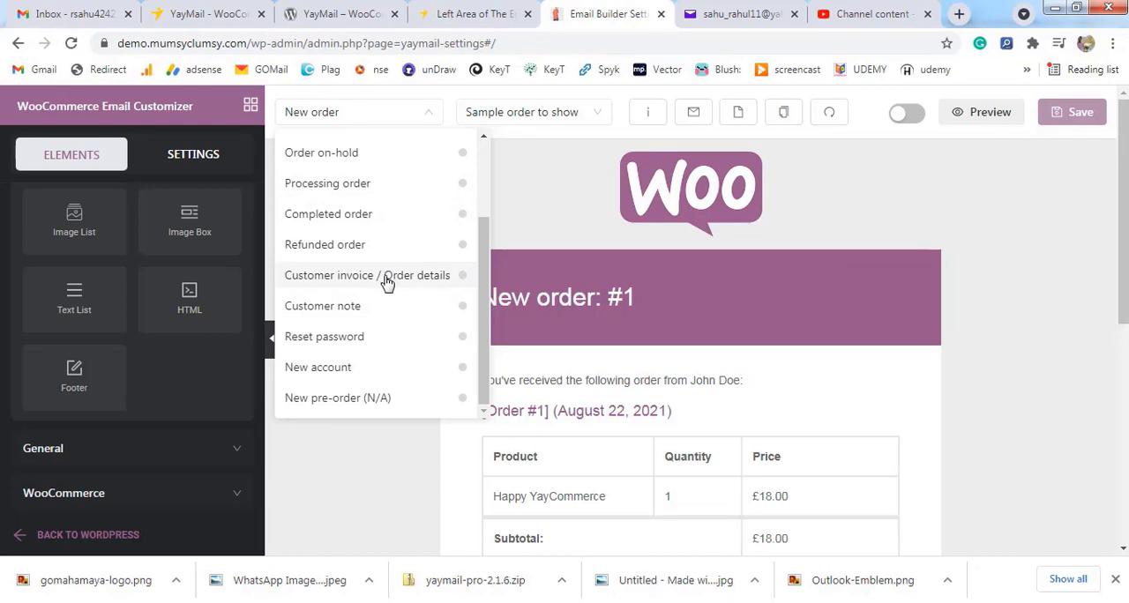
click(1056, 253)
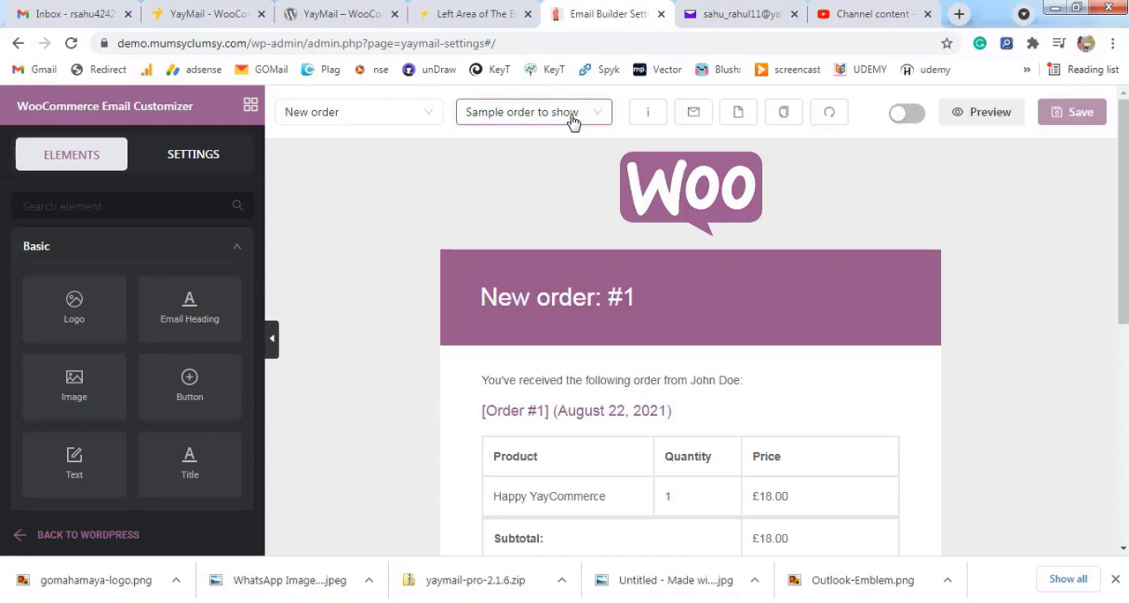
Examine the available YayMail shortcodes and their descriptions, from the general ones to billing, new users and reset password.
click(648, 118)
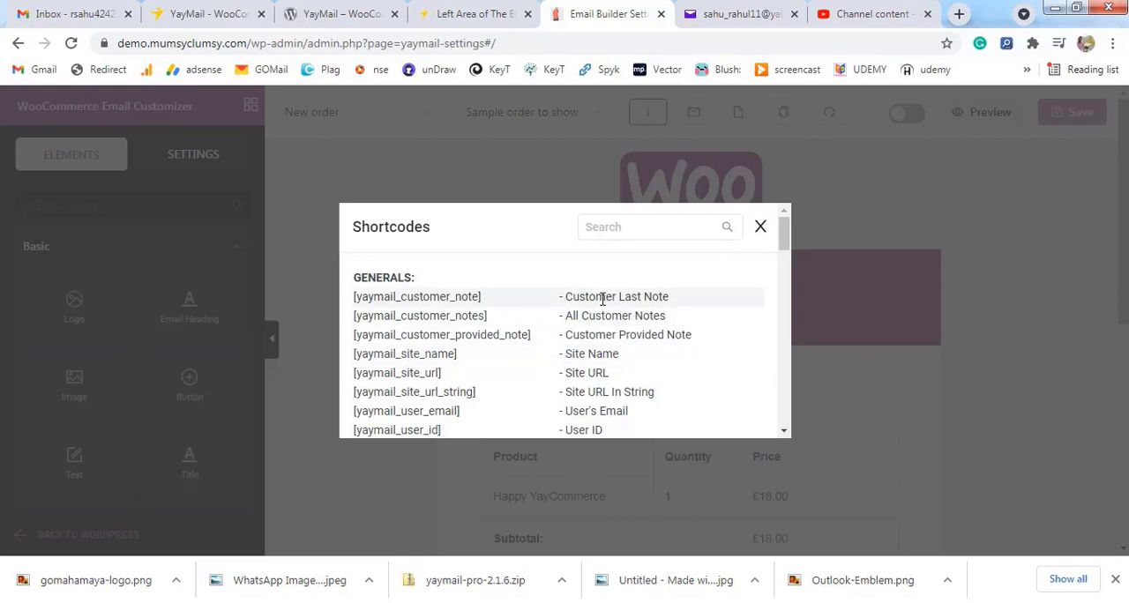
drag(383, 298, 671, 298)
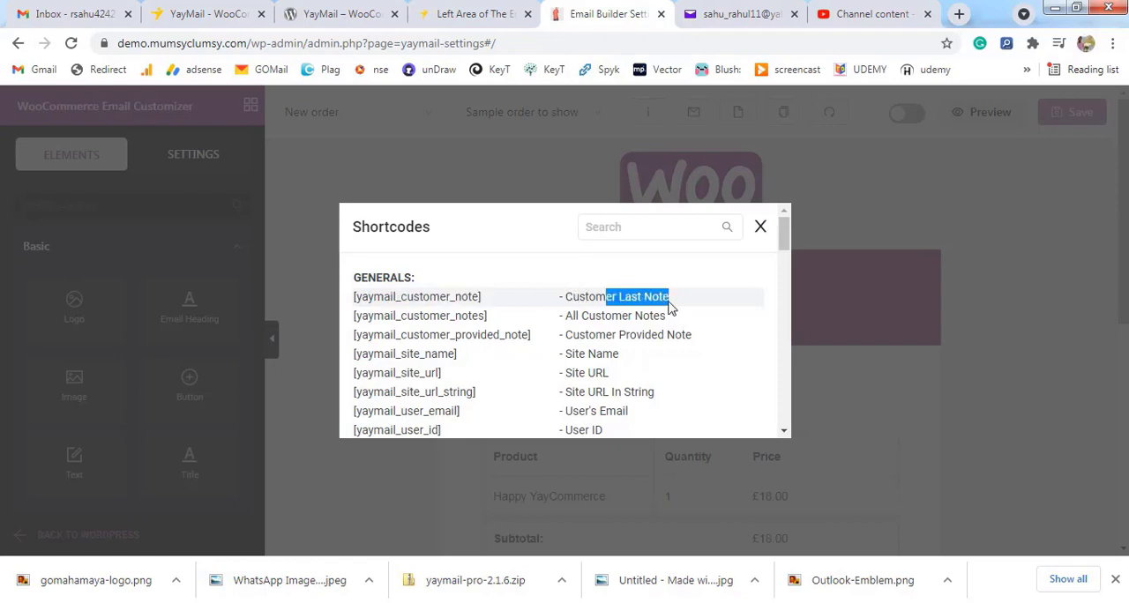
drag(356, 299, 496, 304)
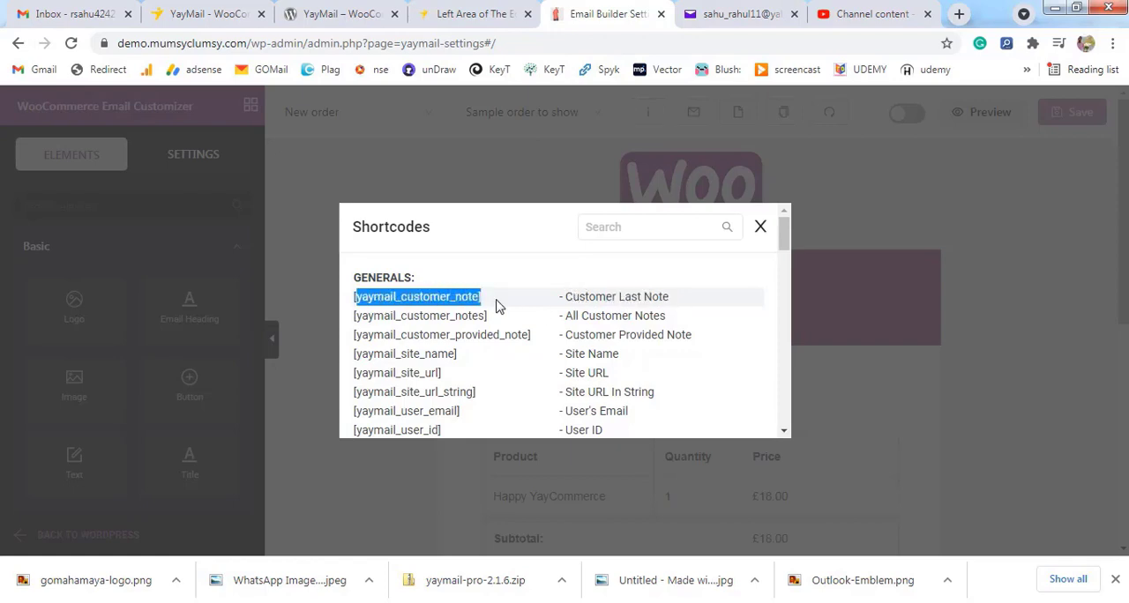
drag(566, 354, 632, 358)
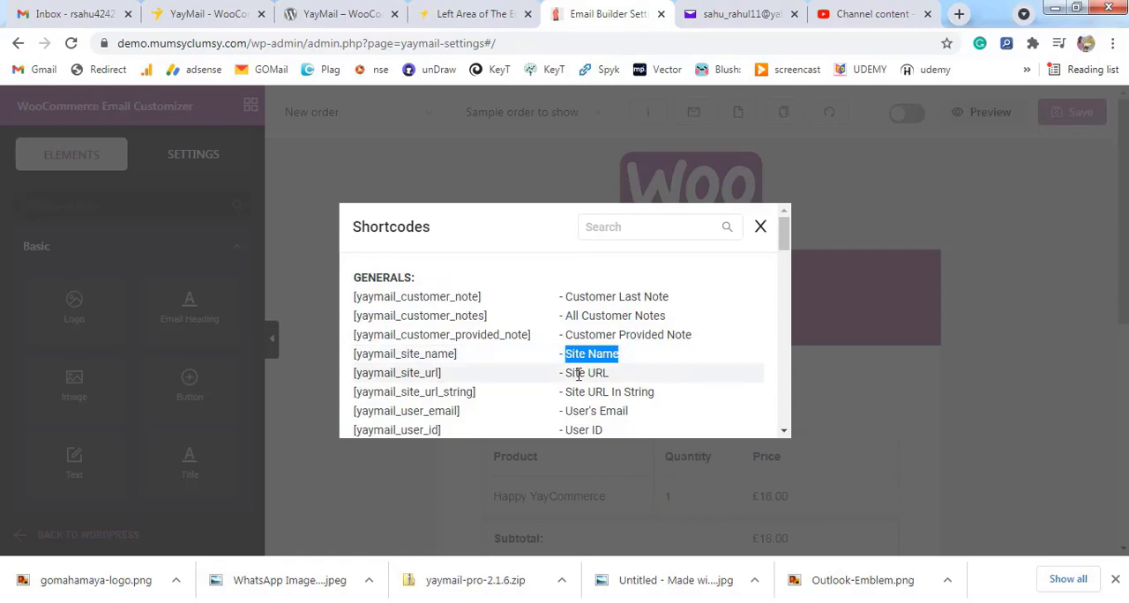
drag(571, 374, 630, 377)
drag(441, 374, 349, 375)
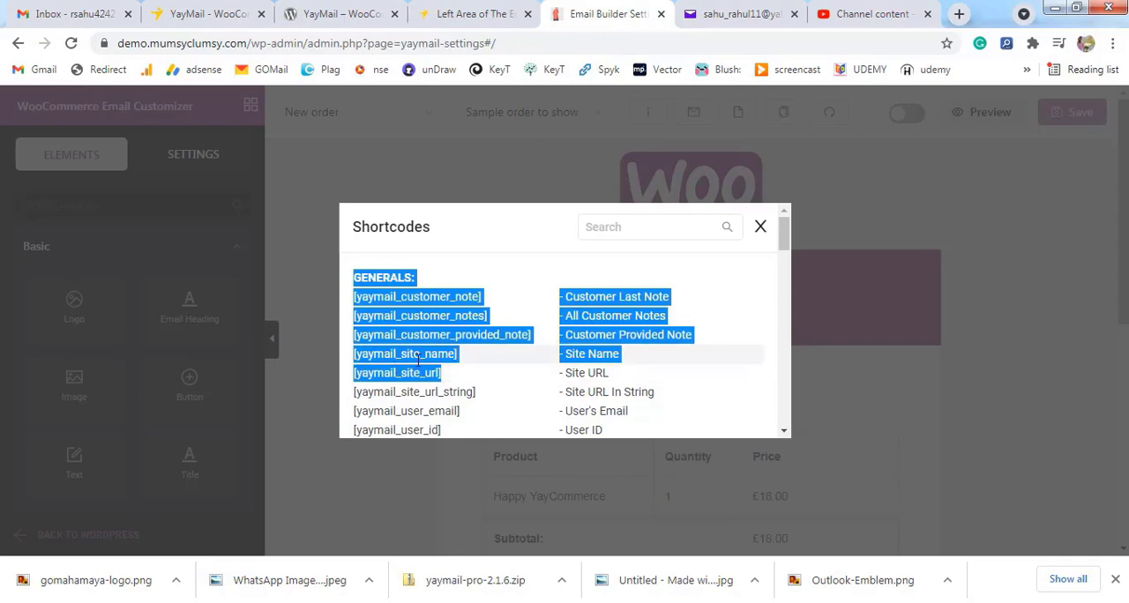
scroll(547, 353, down, 1)
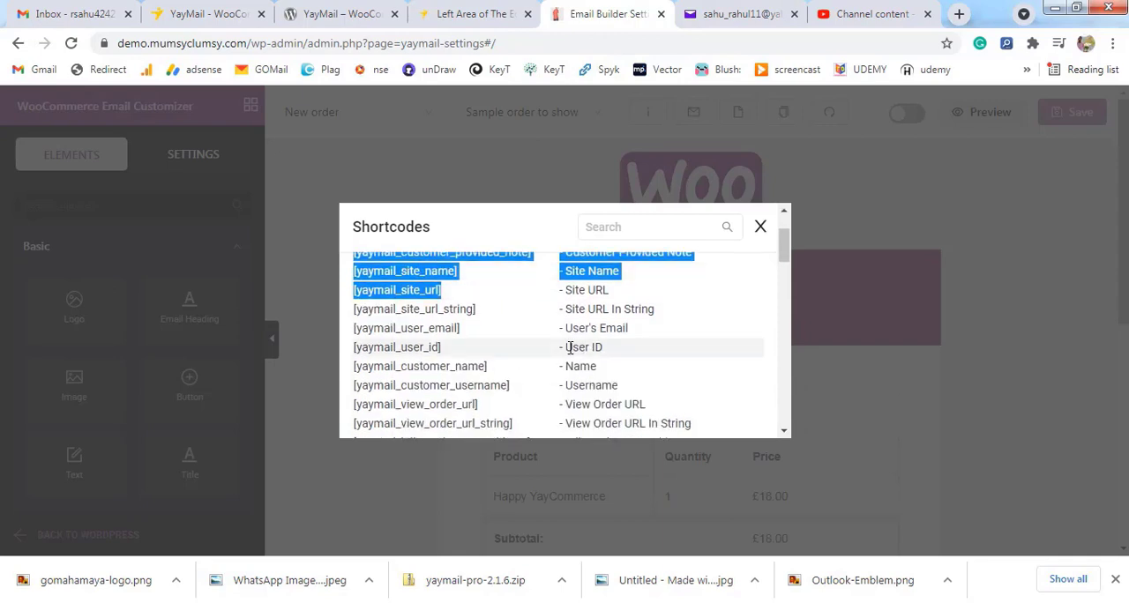
mouse_move(567, 348)
mouse_down()
mouse_move(623, 355)
mouse_move(572, 367)
mouse_up()
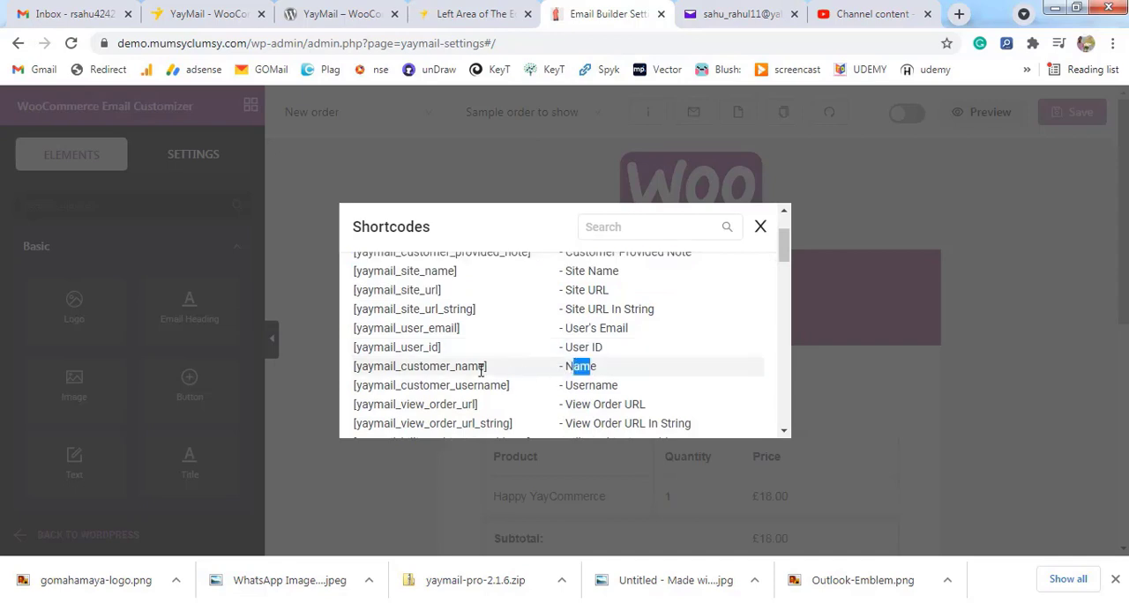
drag(482, 370, 374, 291)
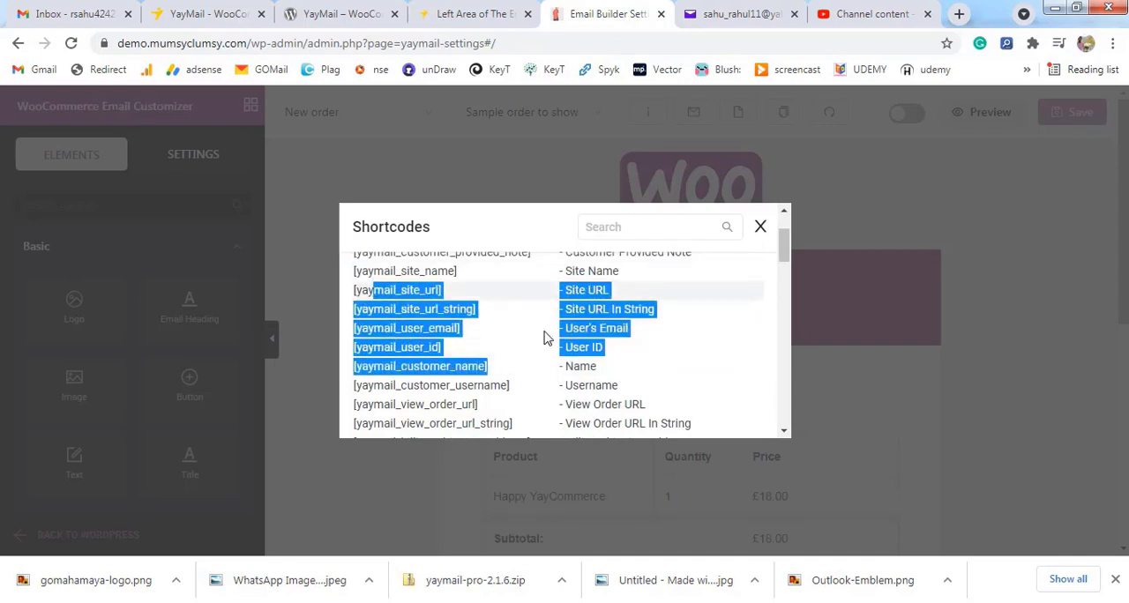
scroll(544, 338, down, 7)
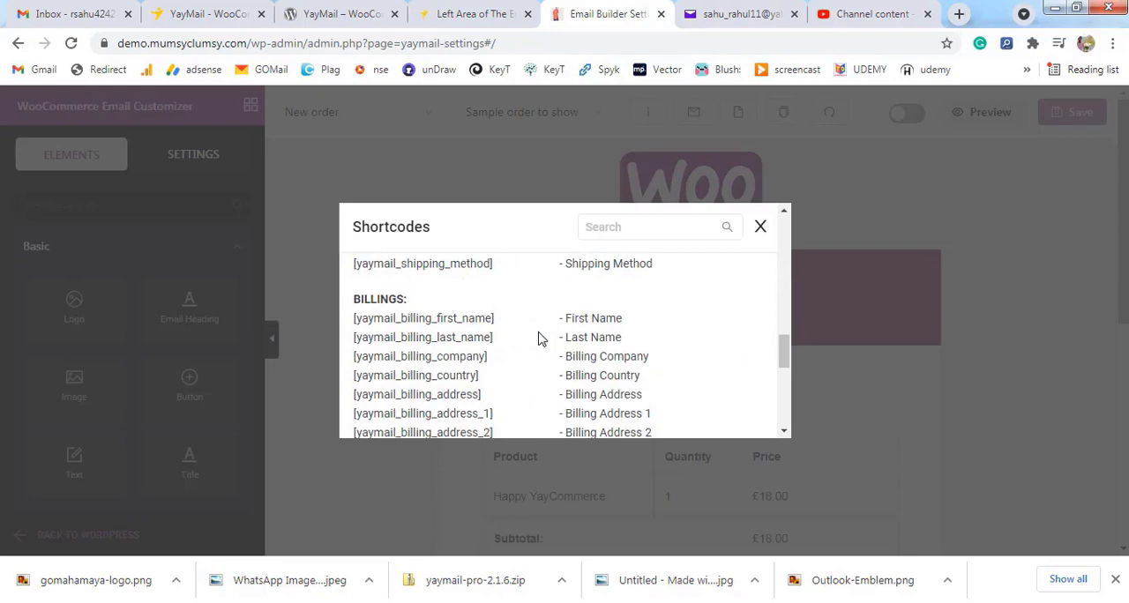
scroll(540, 338, down, 6)
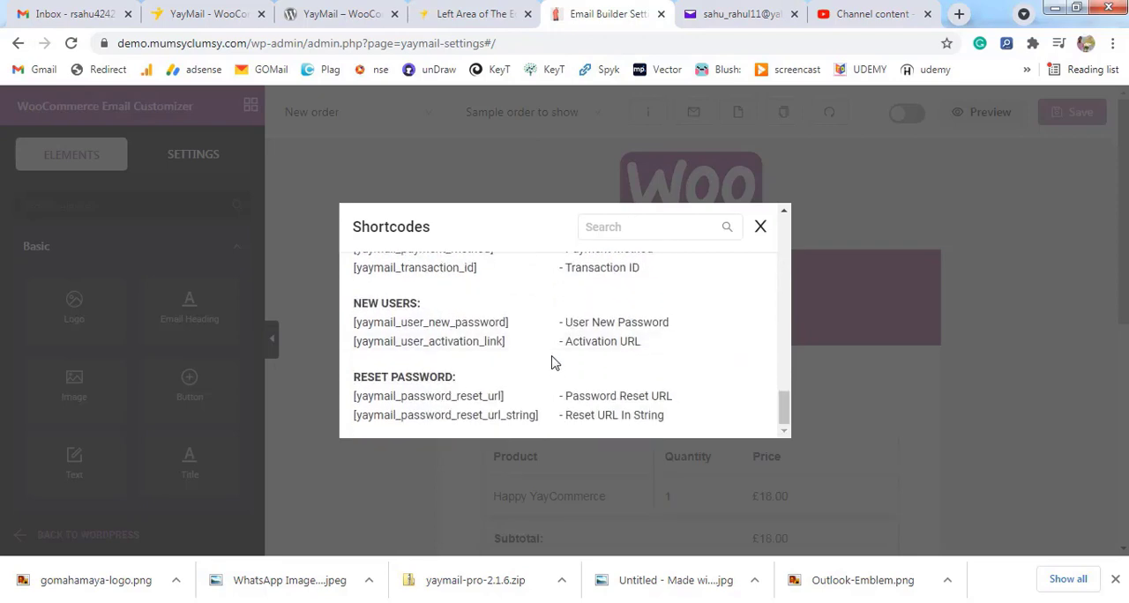
click(759, 229)
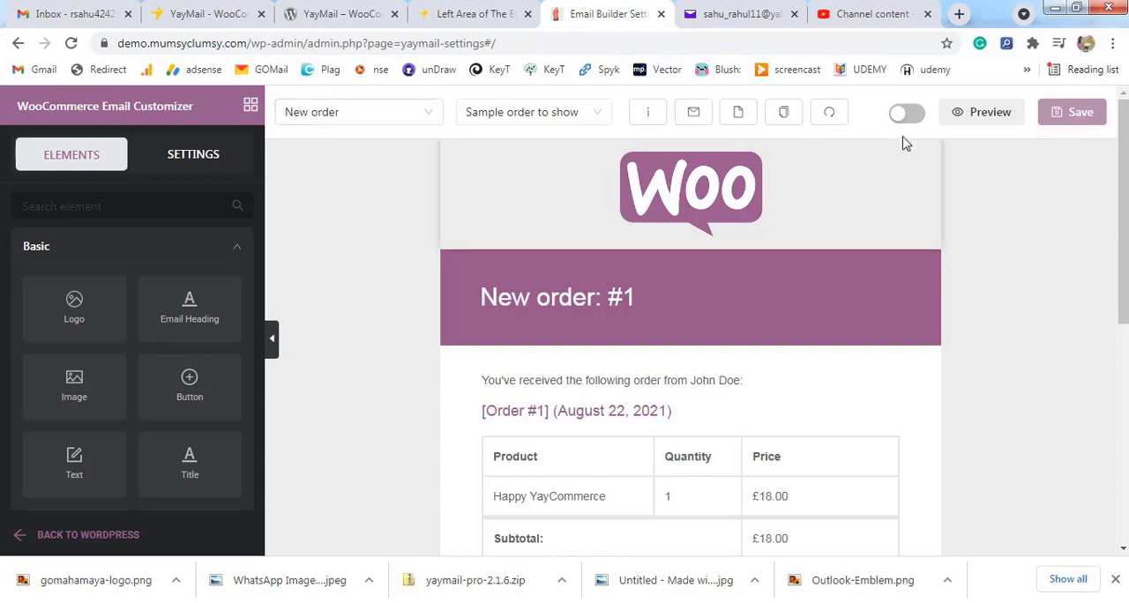
Look at the dialog for sending a test email and close it without sending.
click(693, 115)
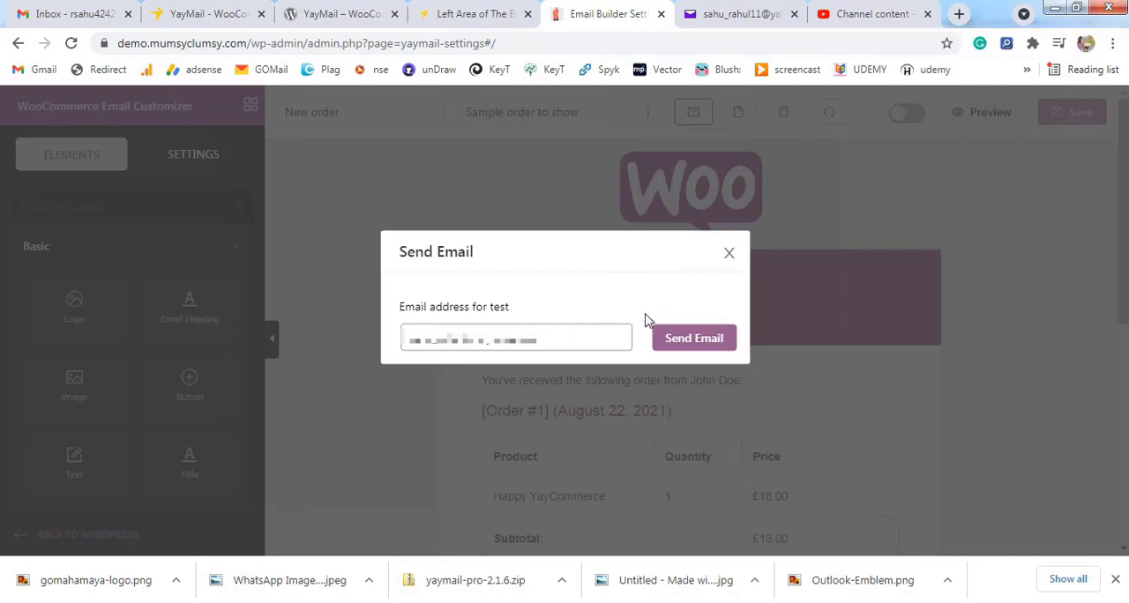
click(729, 256)
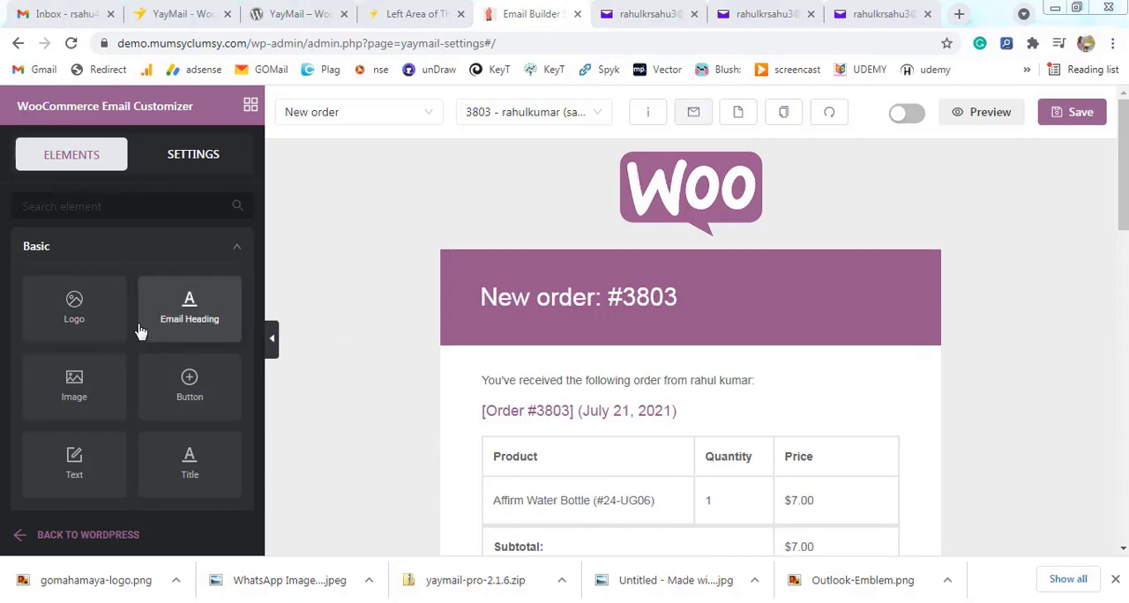
Open the logo's settings in the New order email, try left and right alignment, and set it back to centre.
click(729, 199)
scroll(101, 252, up, 1)
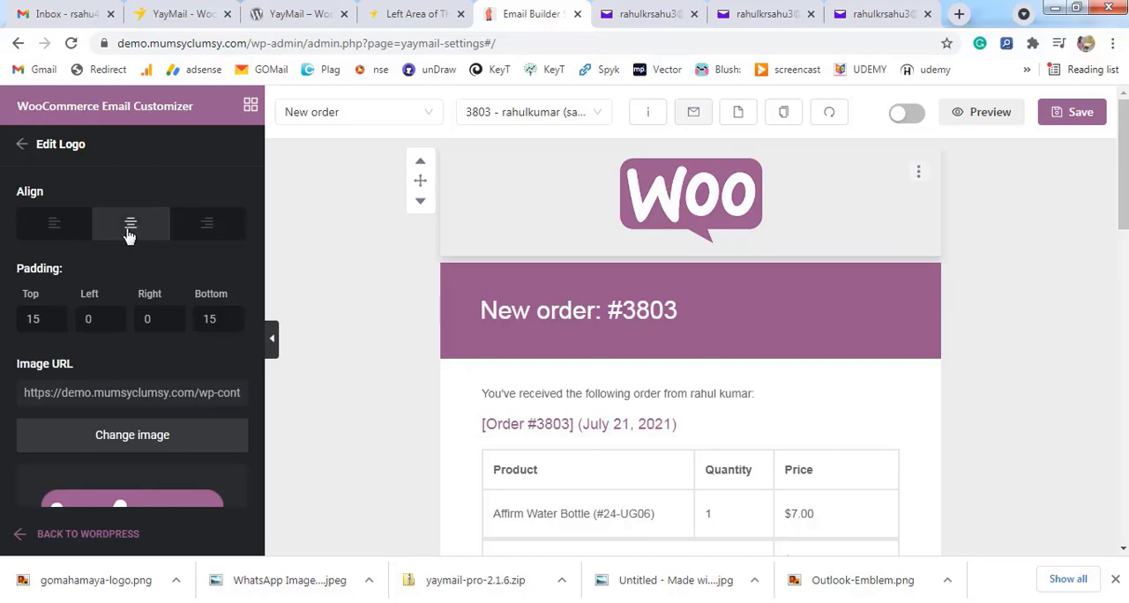
click(55, 224)
click(130, 227)
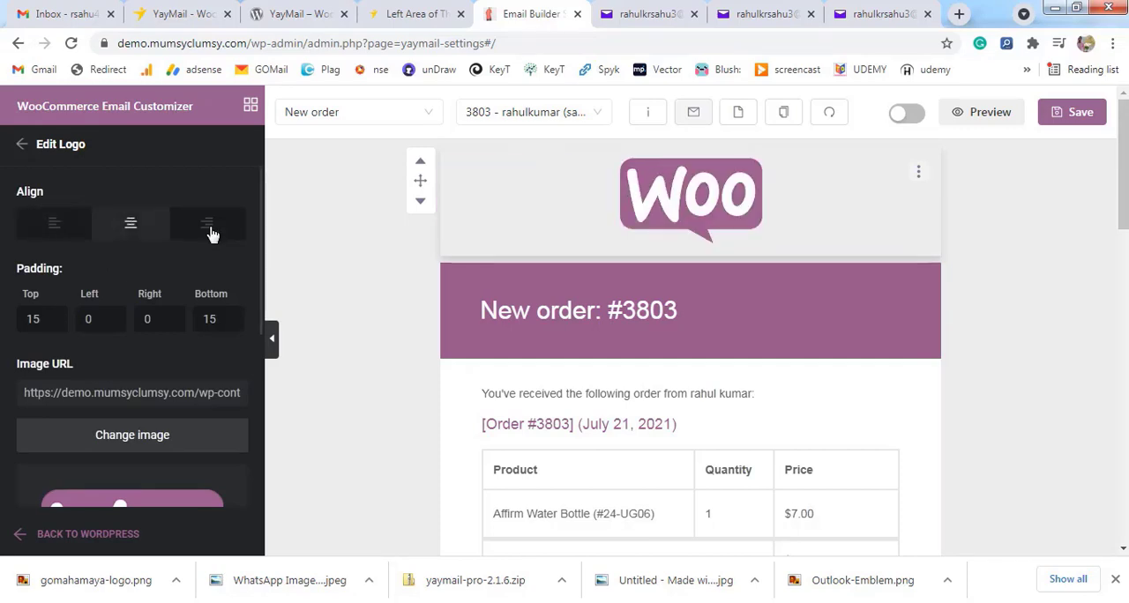
click(209, 229)
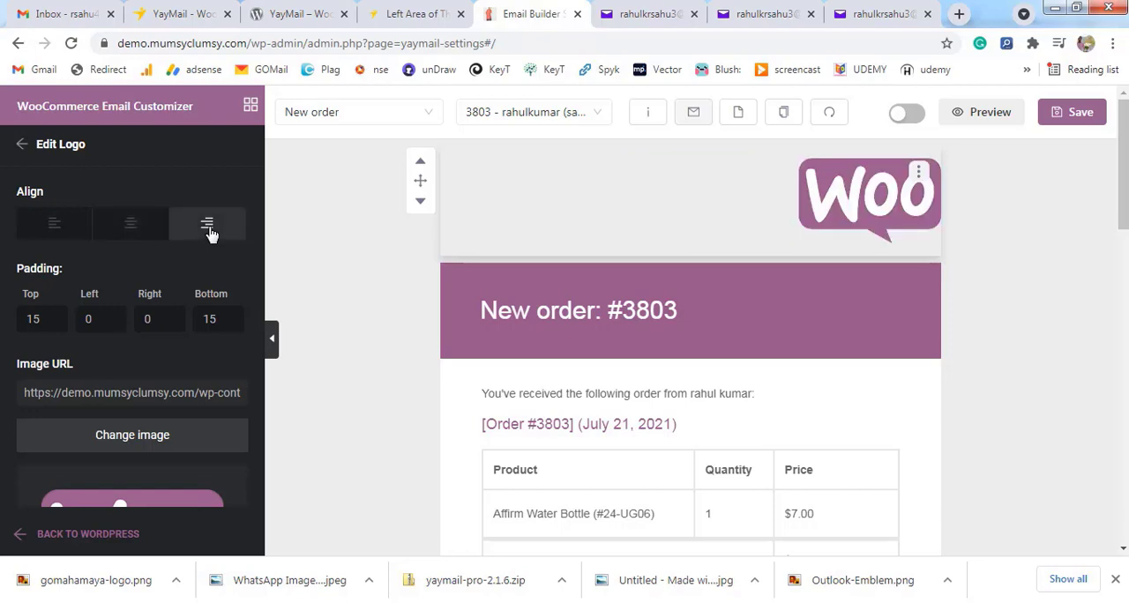
click(131, 227)
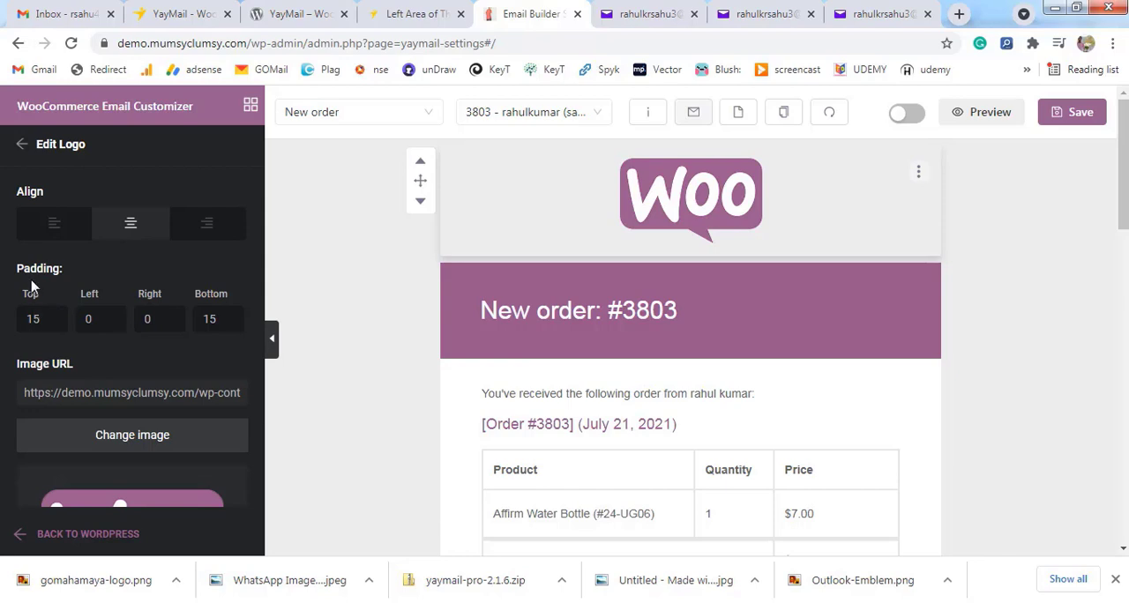
Start changing the logo image and upload the downloaded file gomahamaya-logo.png to the media library.
scroll(34, 282, down, 1)
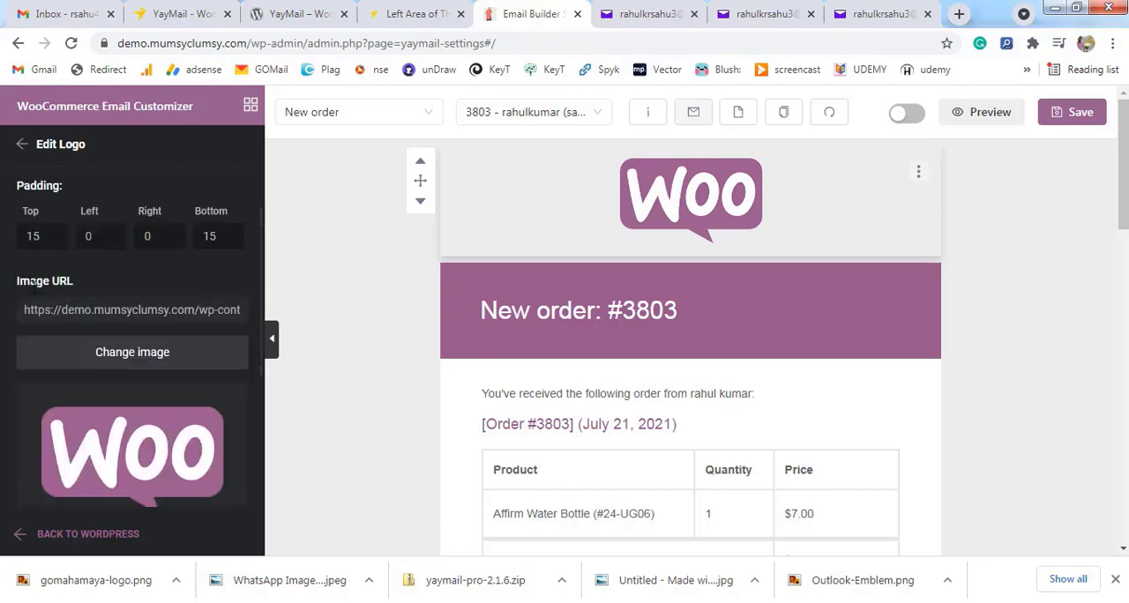
click(148, 369)
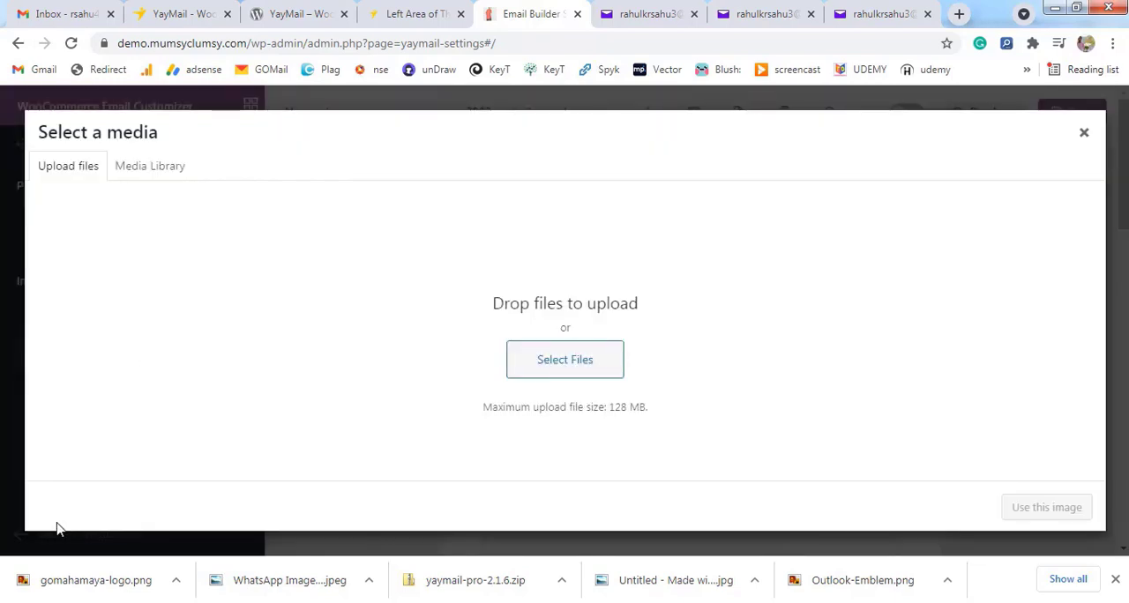
drag(47, 588, 499, 284)
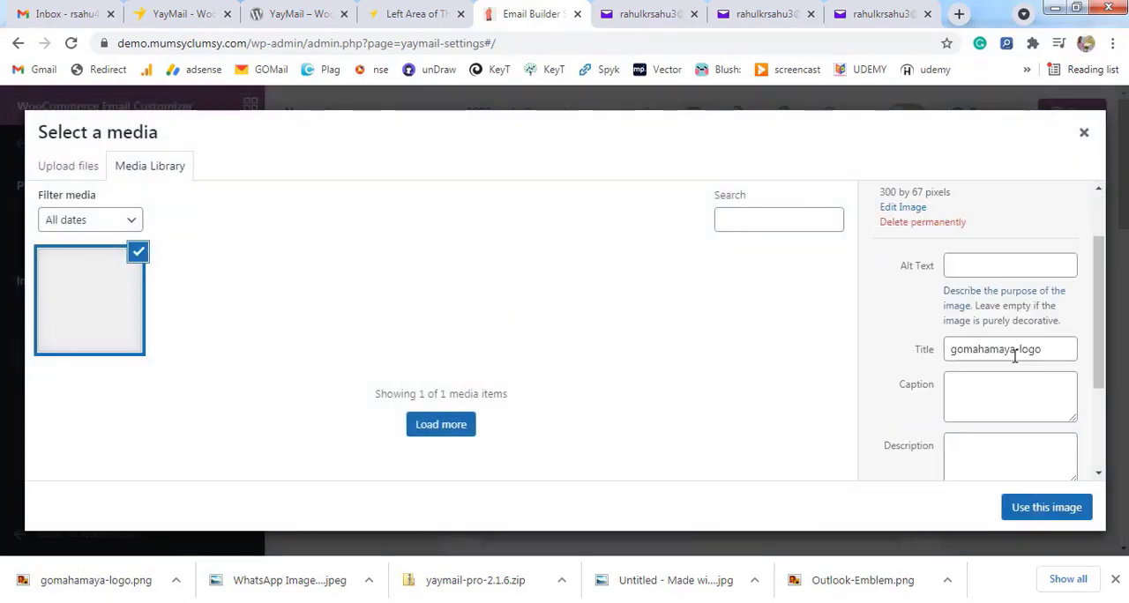
Give the uploaded image the alt text "gomahamaya logo" and use it as the email's logo.
click(1015, 356)
key(ctrl+a)
key(ctrl+c)
click(1016, 269)
key(ctrl+v)
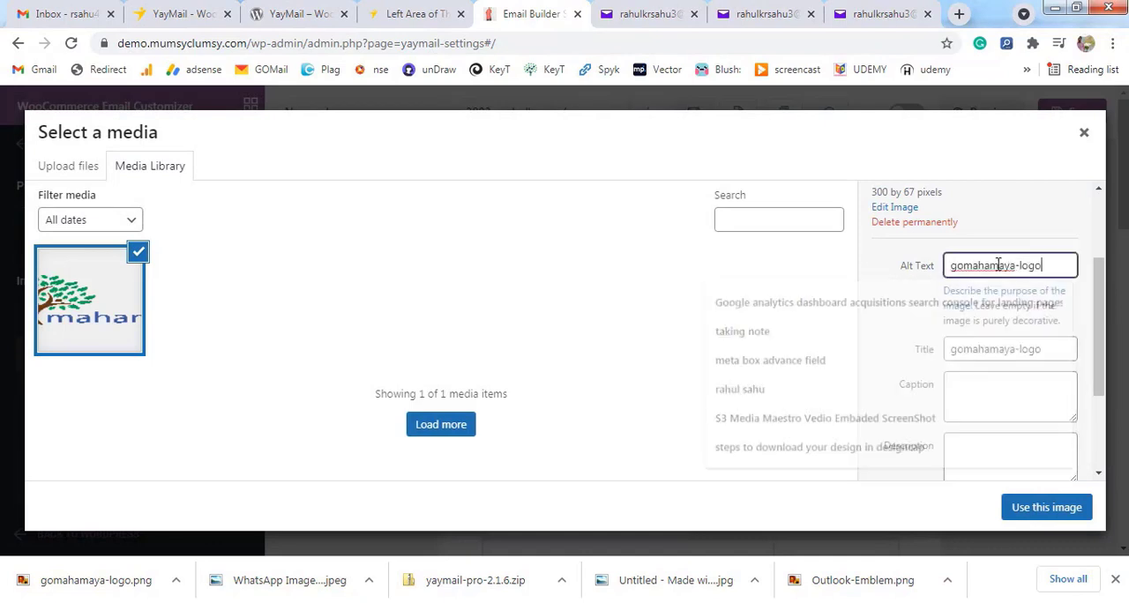
click(1020, 265)
key(BackSpace)
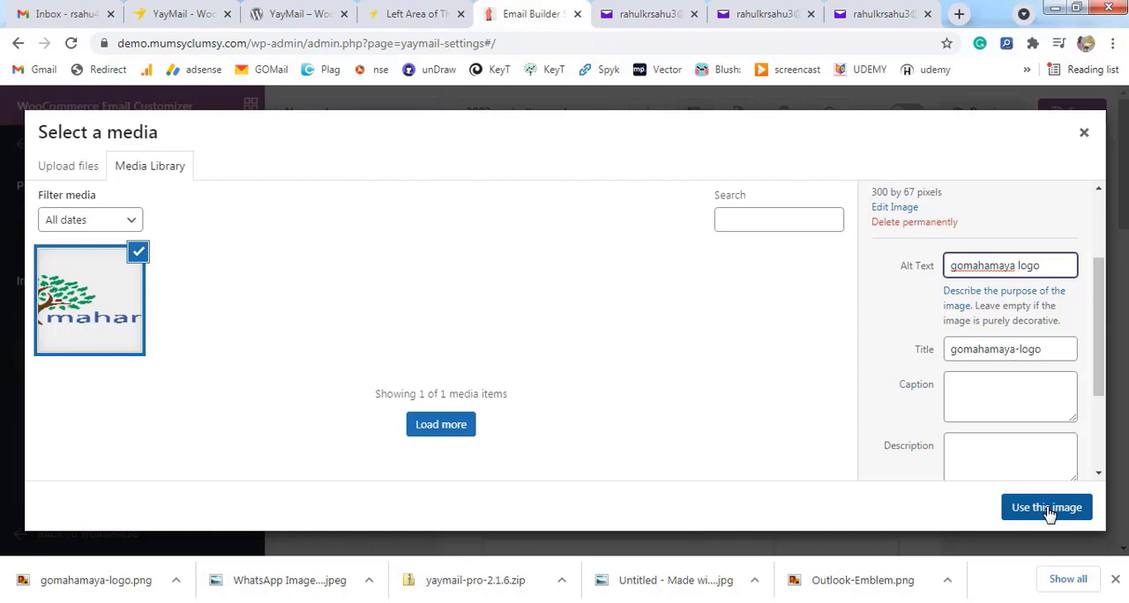
click(1048, 509)
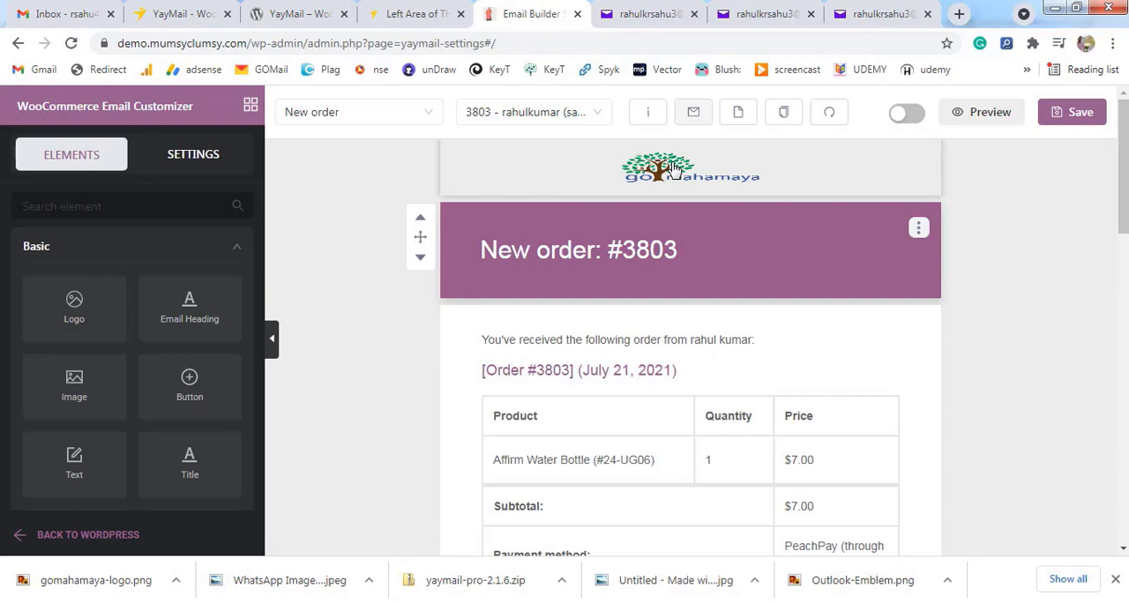
Try the email heading above the logo, and move it back below the logo.
click(829, 184)
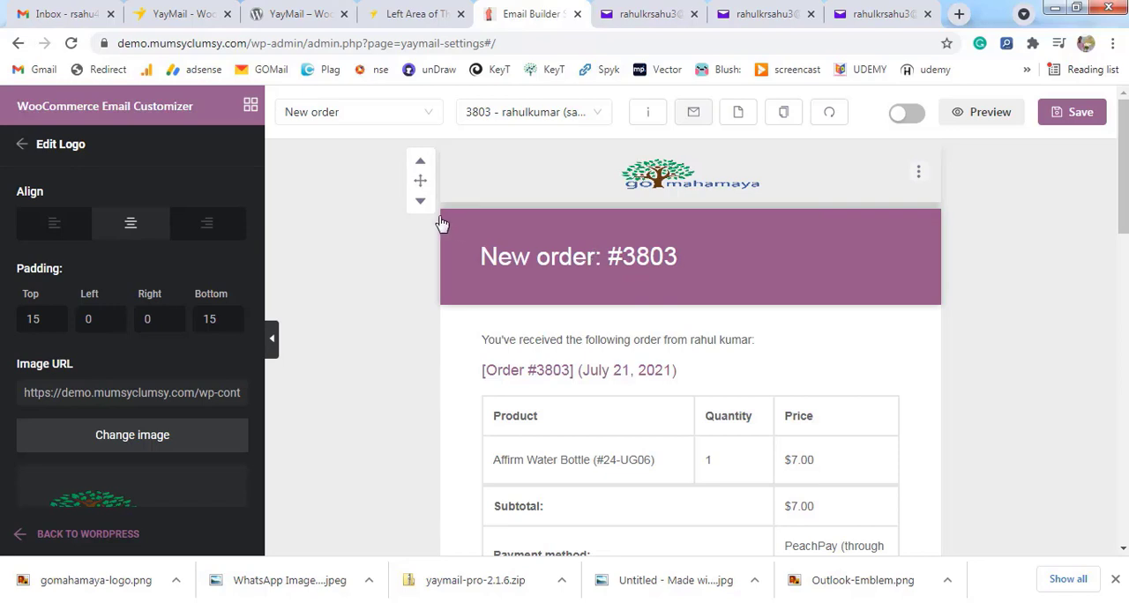
click(572, 245)
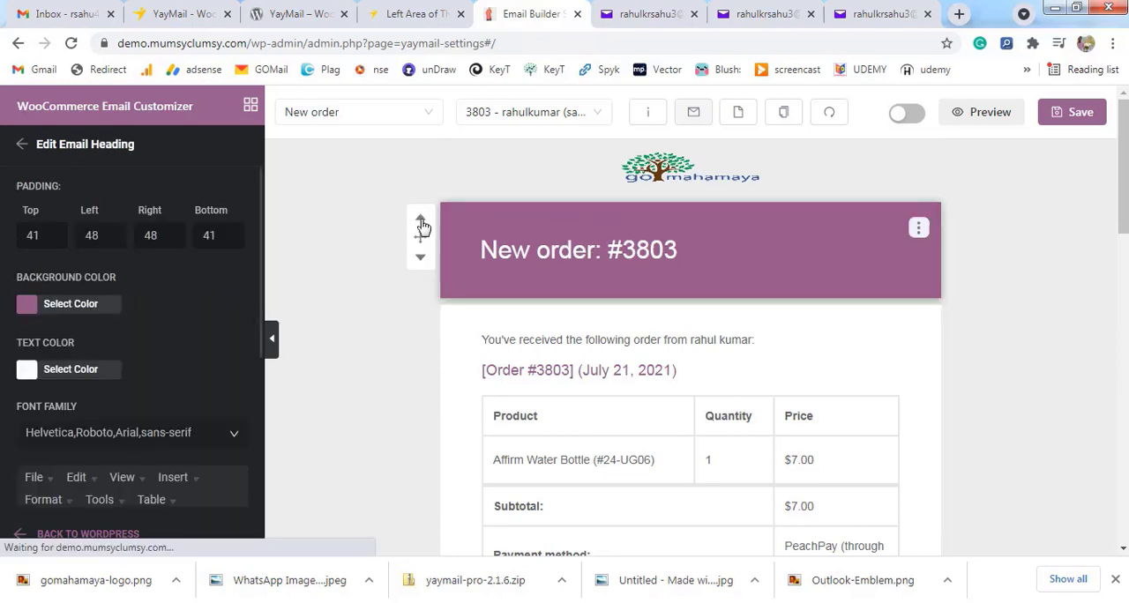
click(421, 220)
click(421, 220)
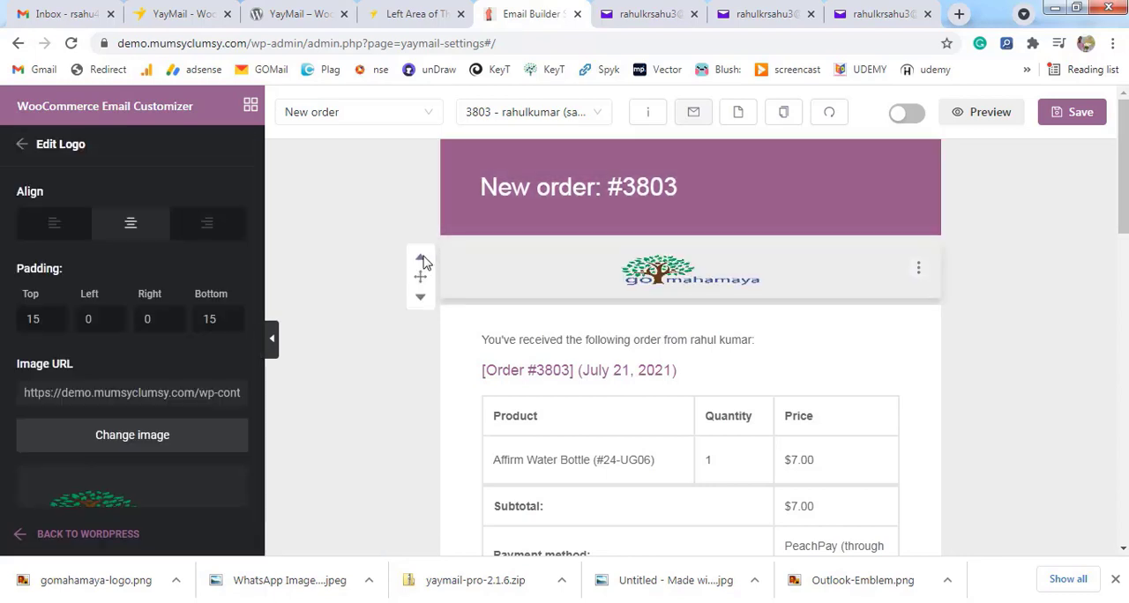
click(515, 214)
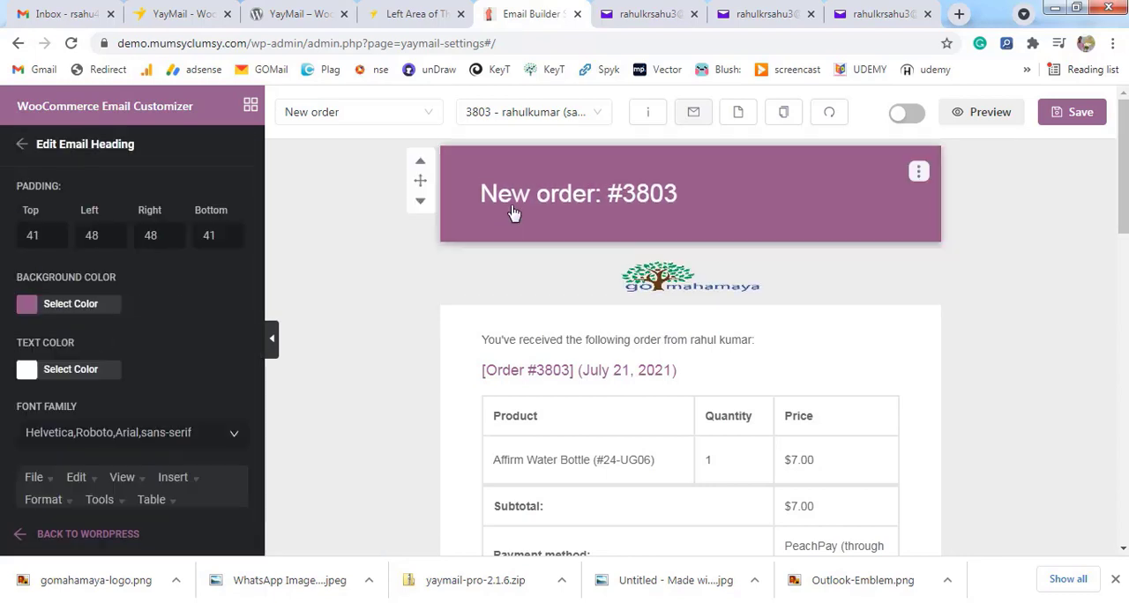
click(421, 202)
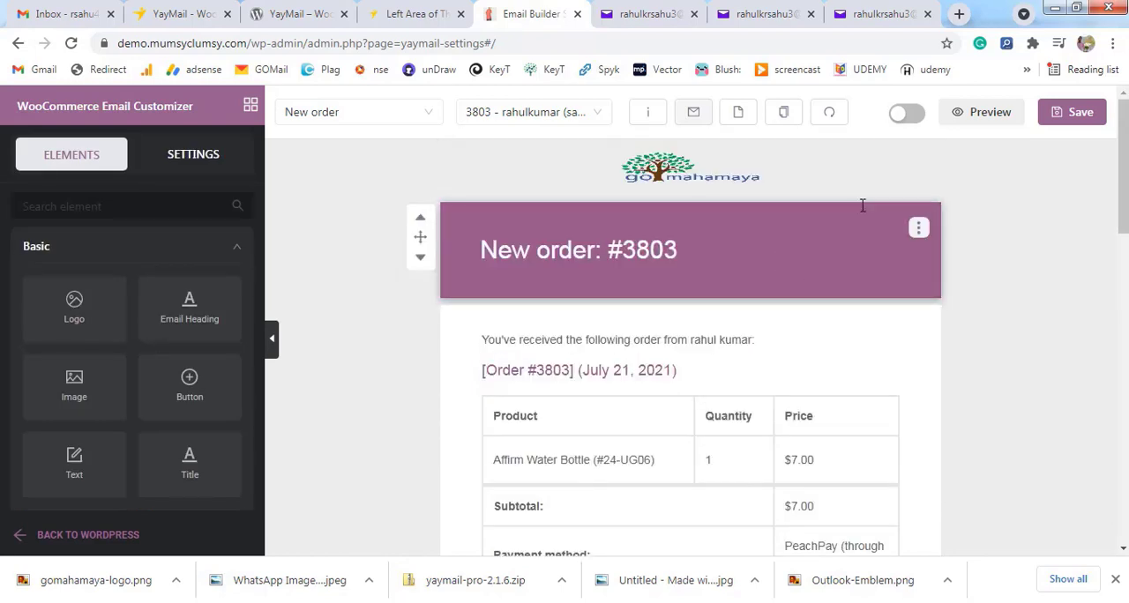
Examine the logo element's duplicate, copy and remove options and its image, width and background color settings.
click(689, 172)
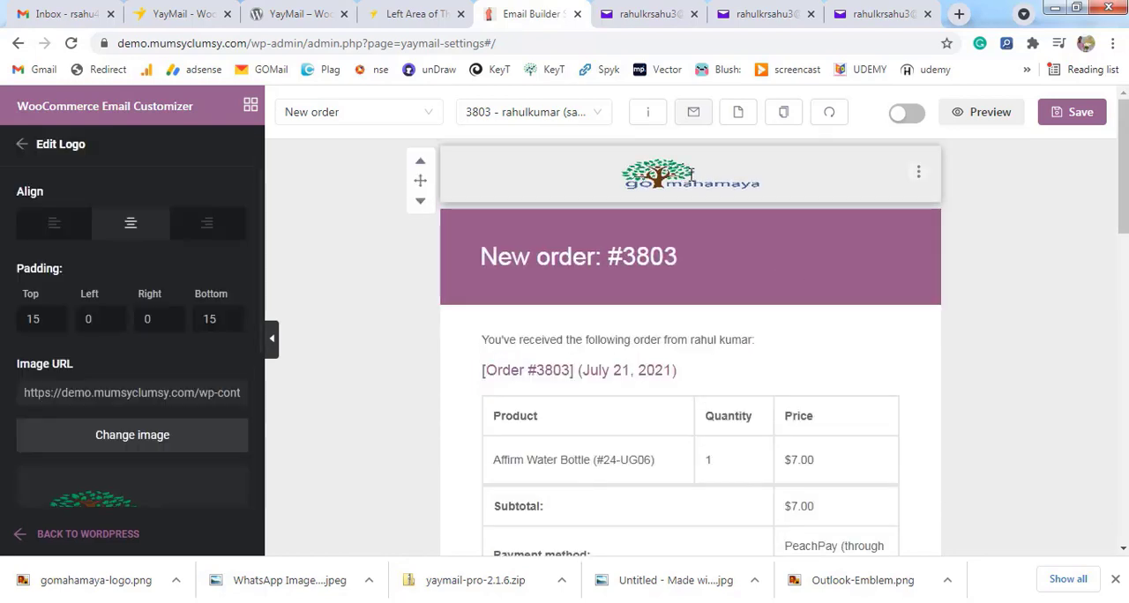
click(919, 174)
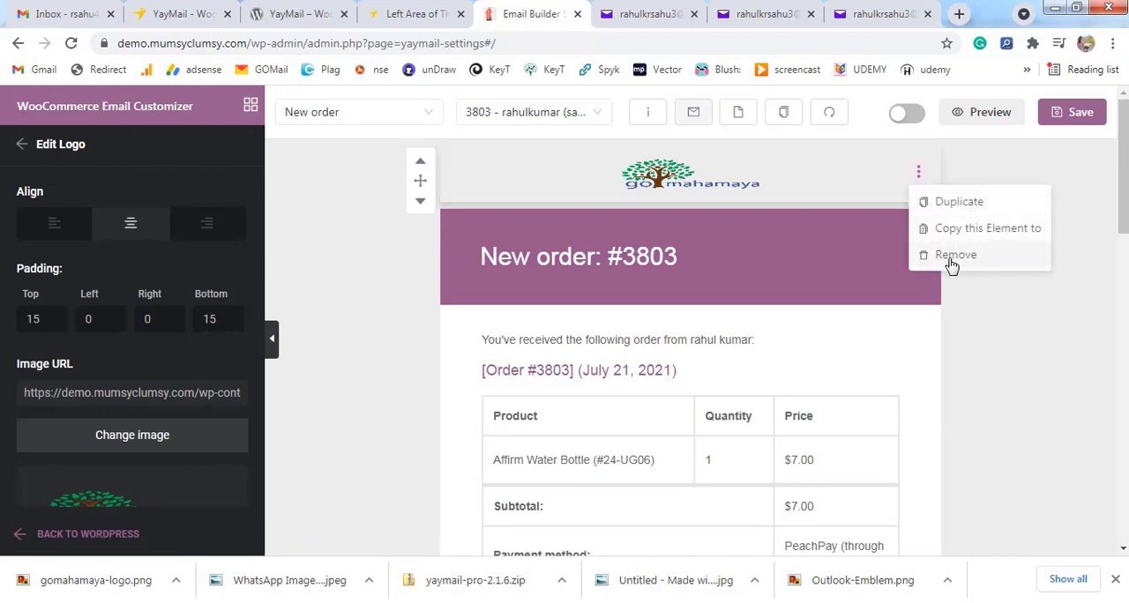
click(395, 280)
scroll(180, 275, down, 3)
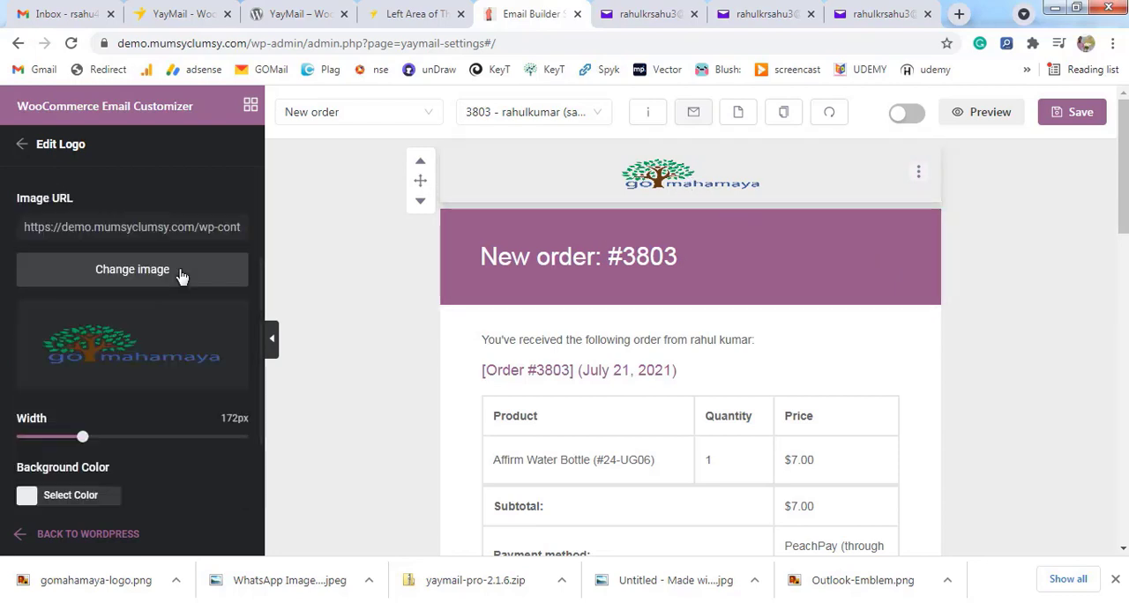
scroll(179, 275, down, 1)
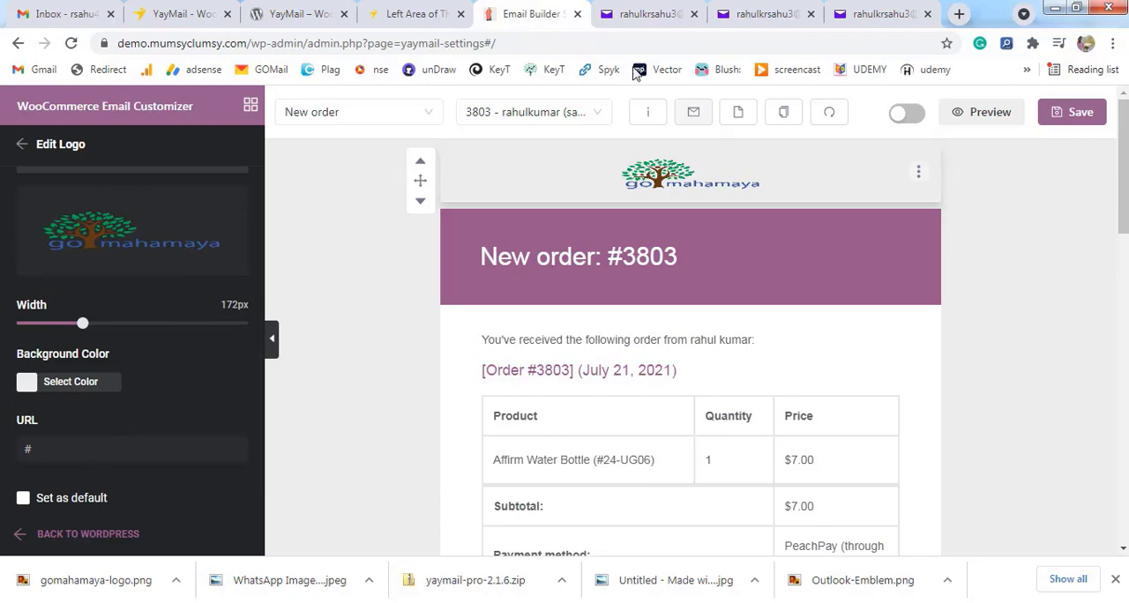
click(36, 457)
text(https://www.gomahamaya.com/)
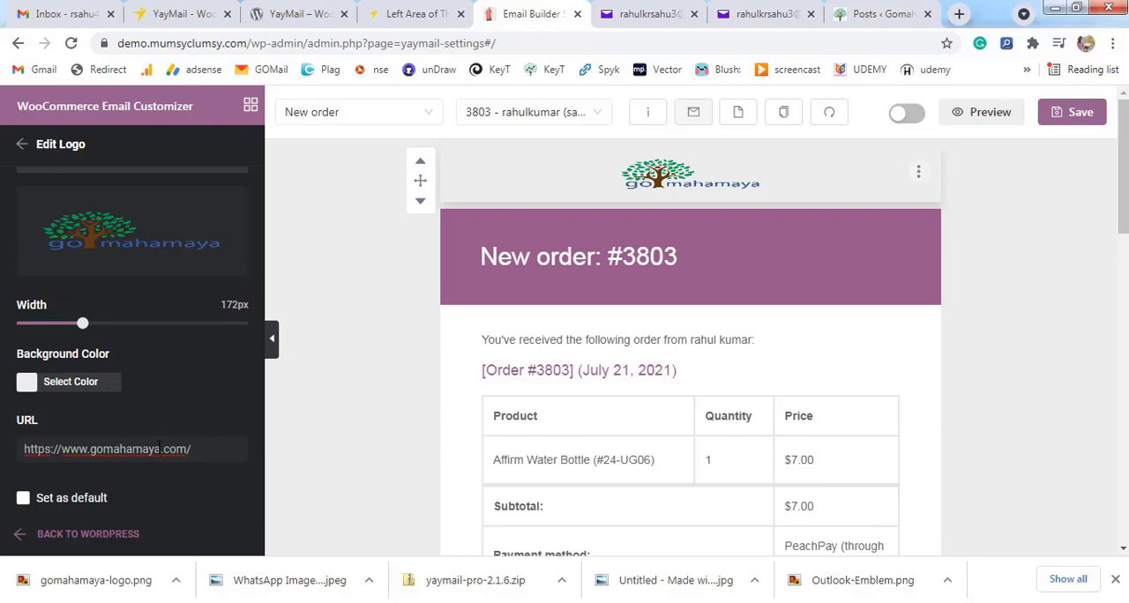
click(23, 498)
click(373, 267)
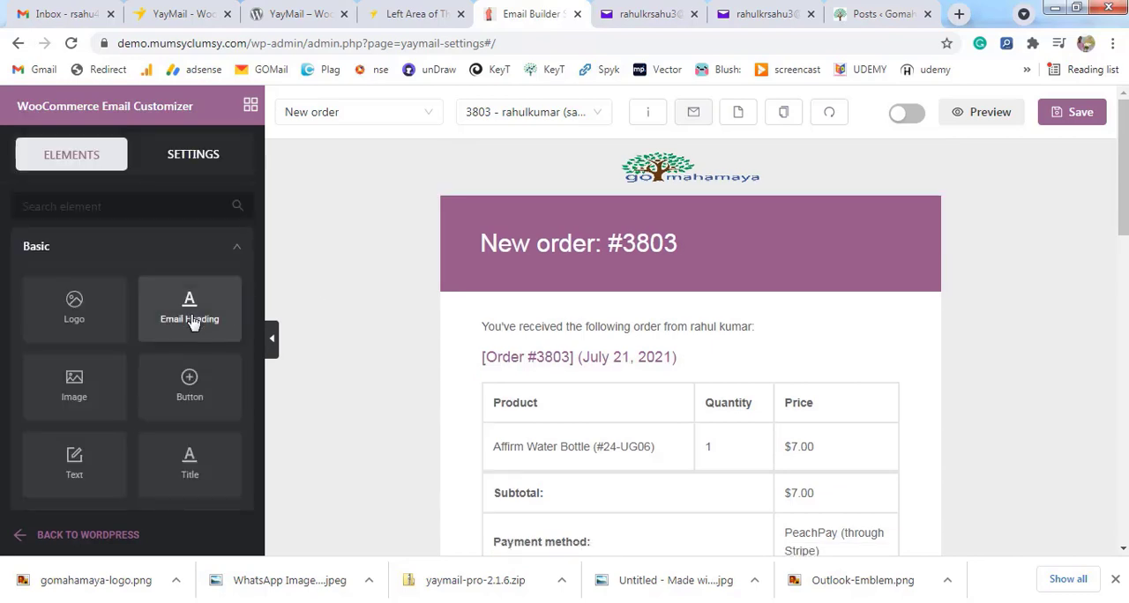
Add a second email heading below the New order heading and replace its text with "Order Confirmed".
drag(198, 328, 655, 303)
click(607, 340)
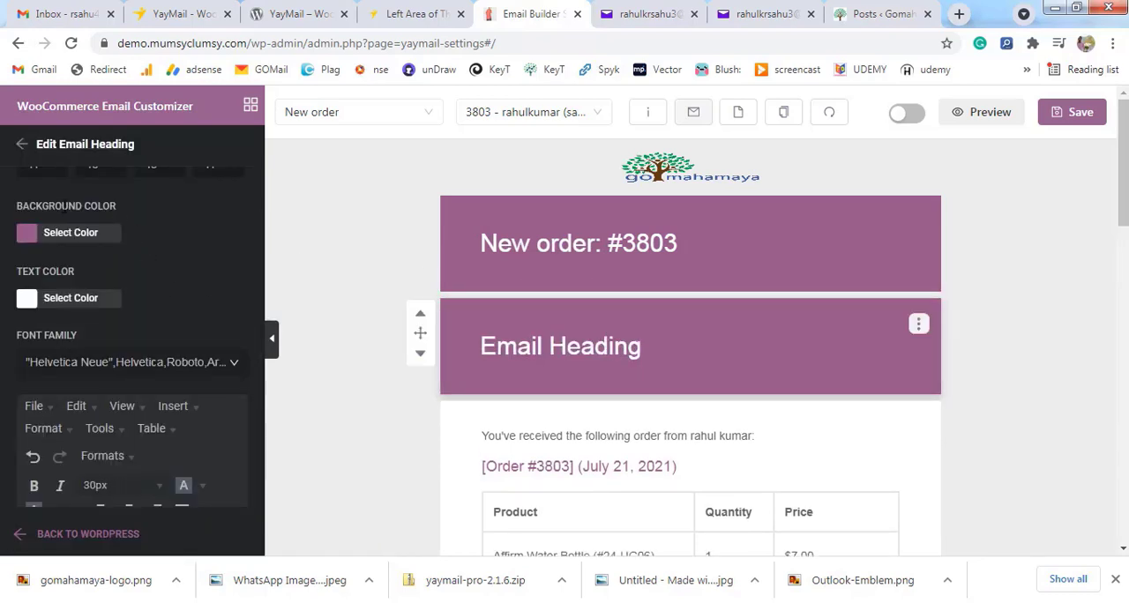
scroll(35, 304, down, 3)
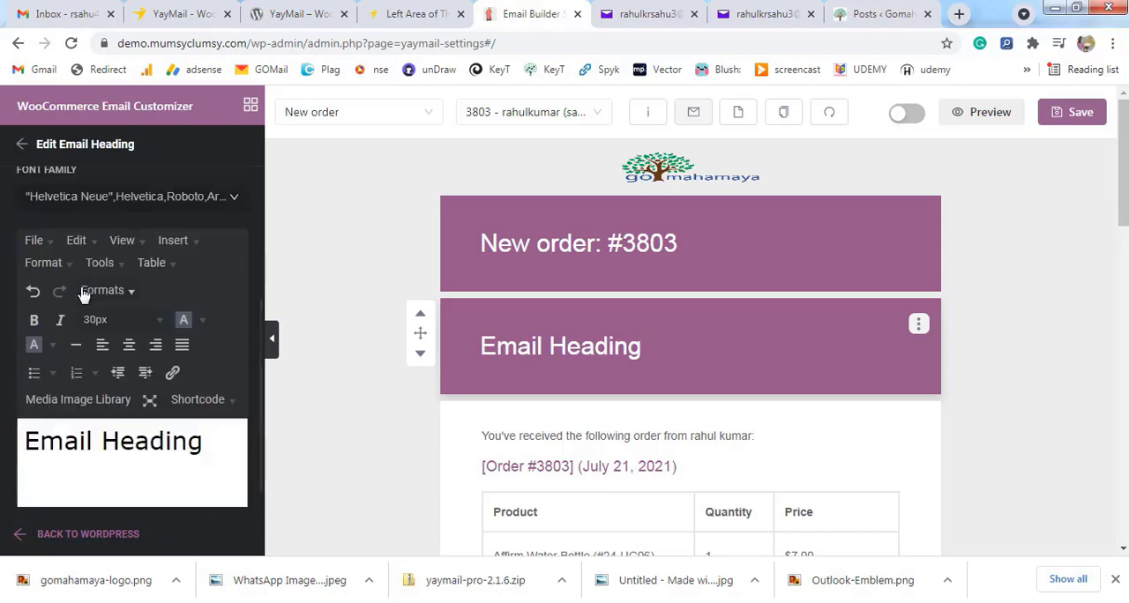
drag(218, 416, 29, 401)
click(229, 429)
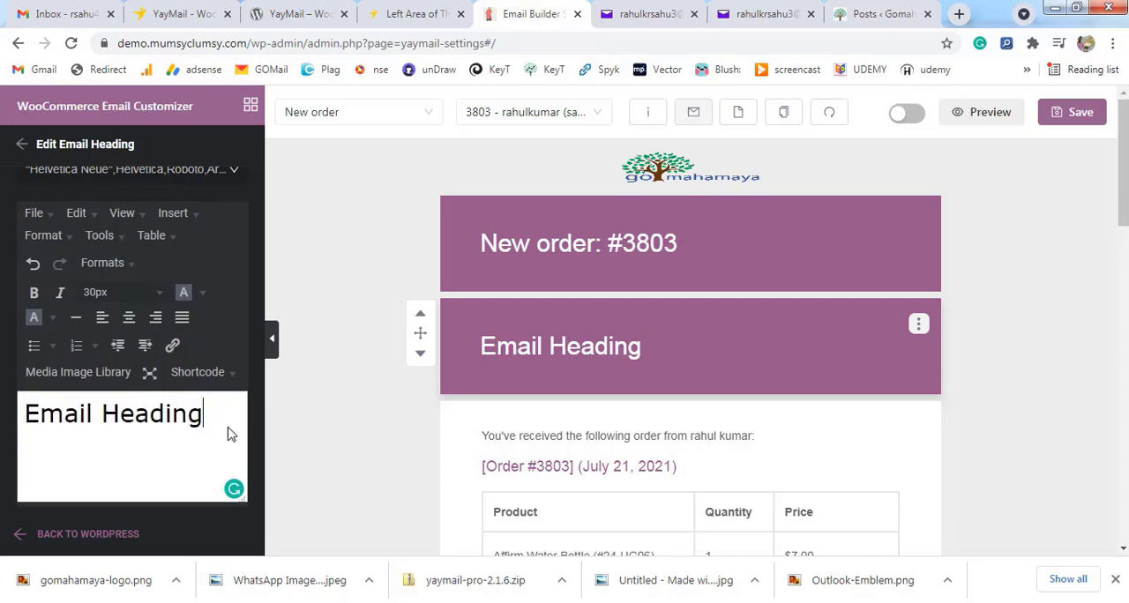
drag(219, 416, 31, 411)
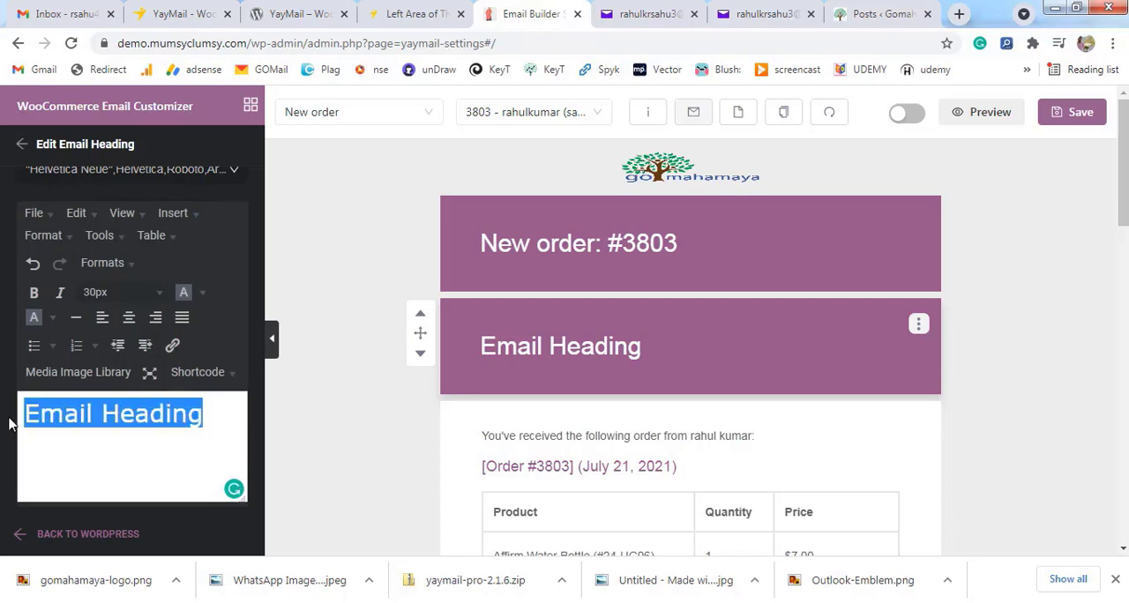
text(Order Confirmed)
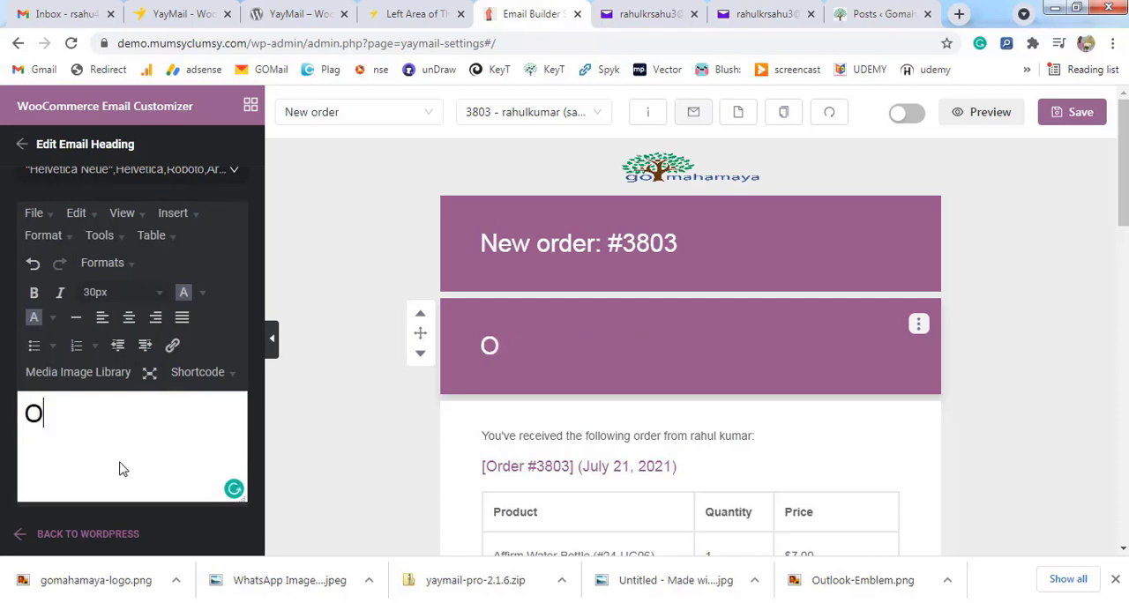
Insert the Order ID shortcode from Order Details after "Order Confirmed" in the new heading.
click(228, 381)
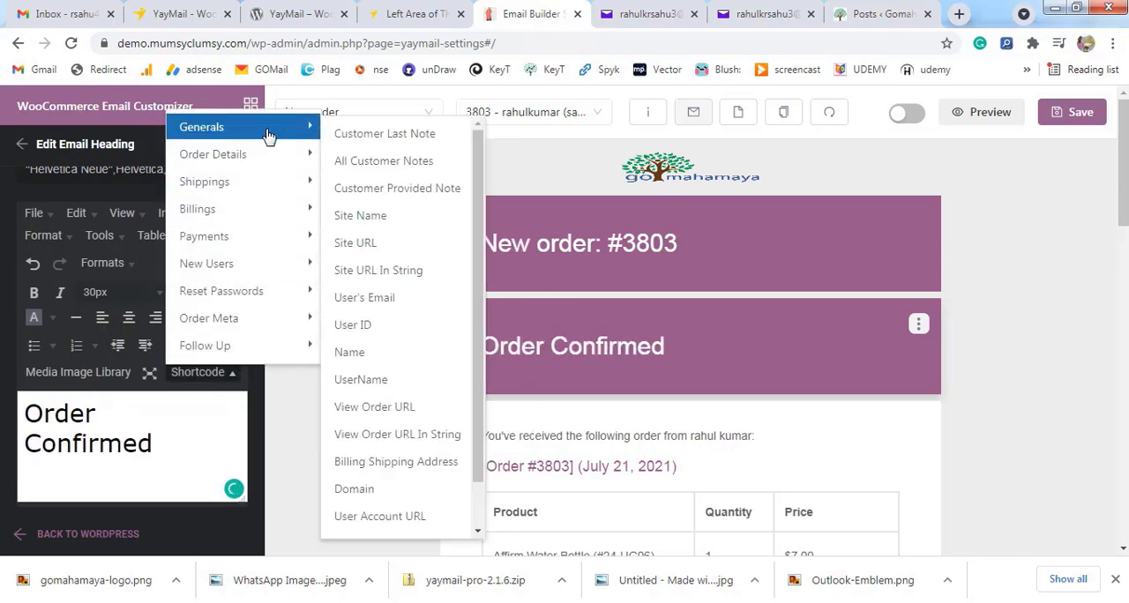
mouse_move(271, 150)
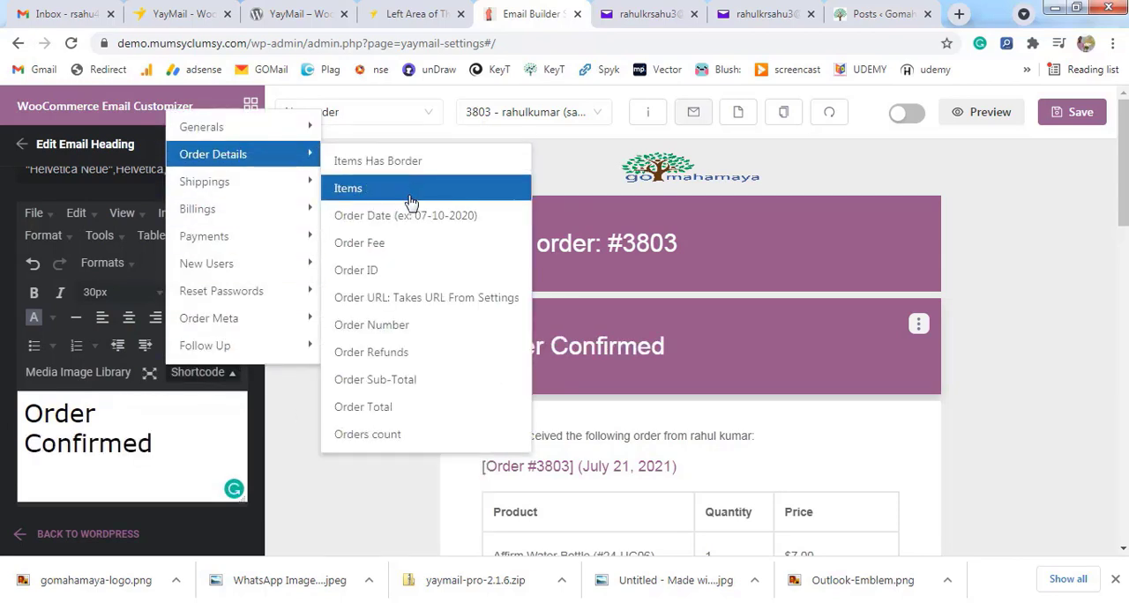
click(409, 272)
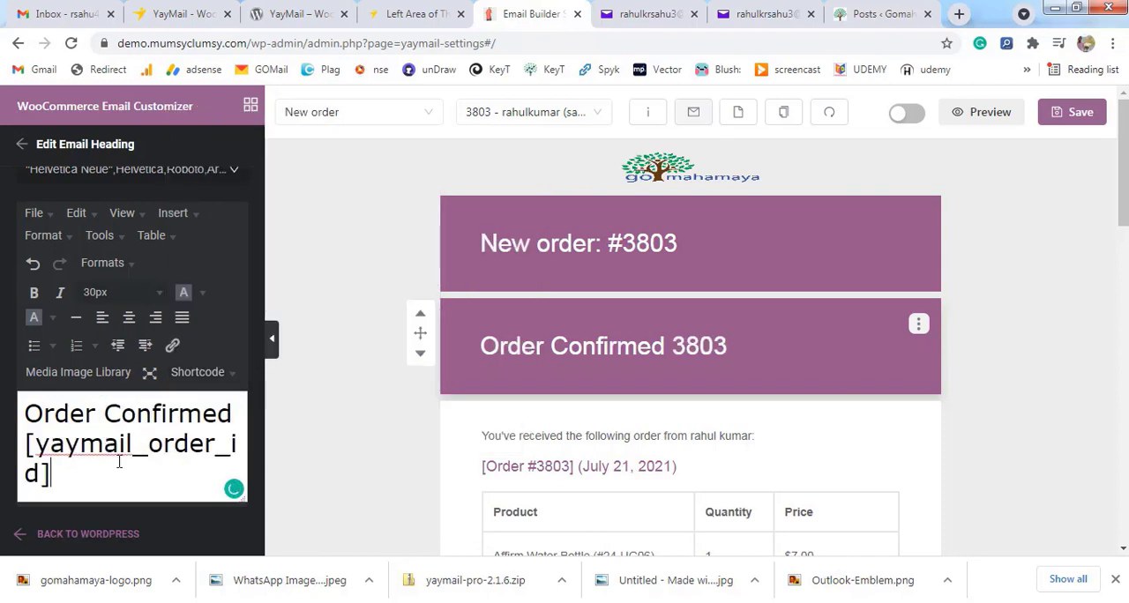
Add a second line to the heading with the word "Thanks" and the general customer Name shortcode.
key(Return)
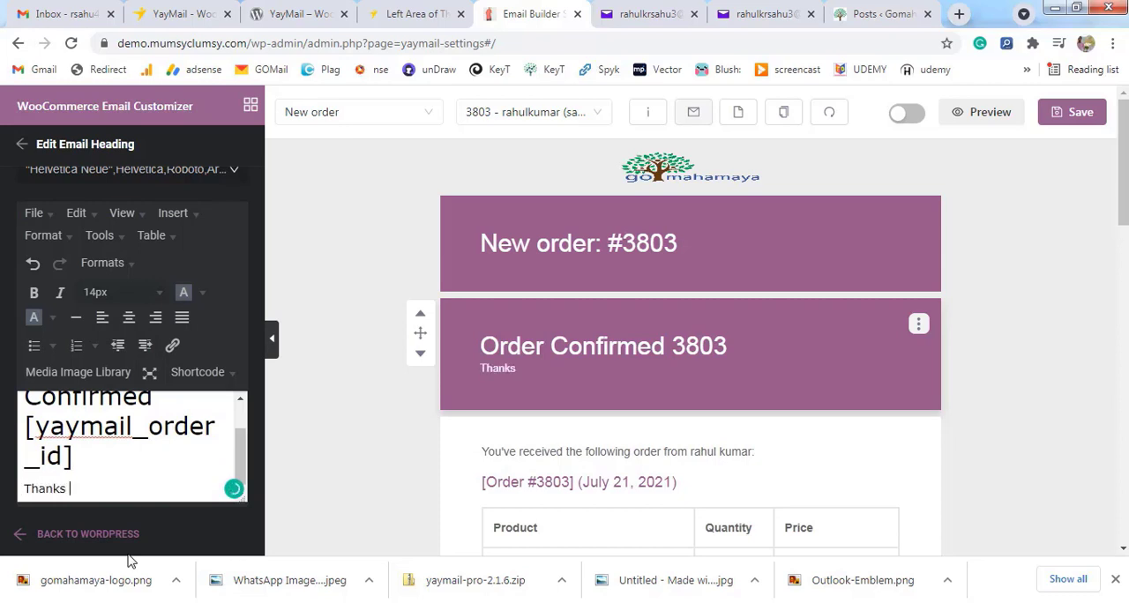
click(198, 372)
mouse_move(239, 203)
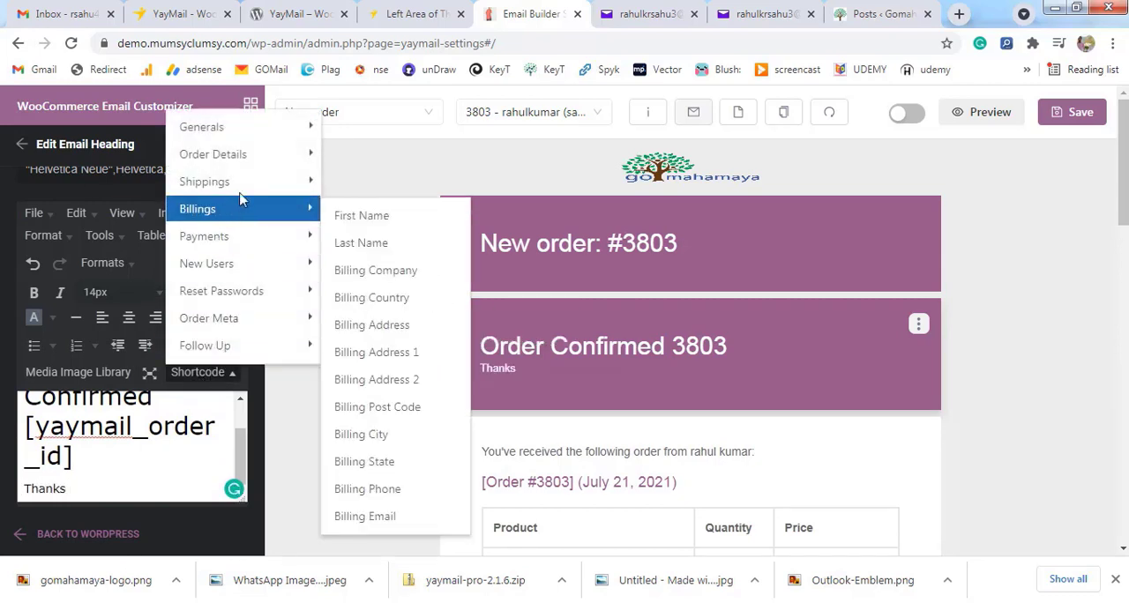
mouse_move(258, 132)
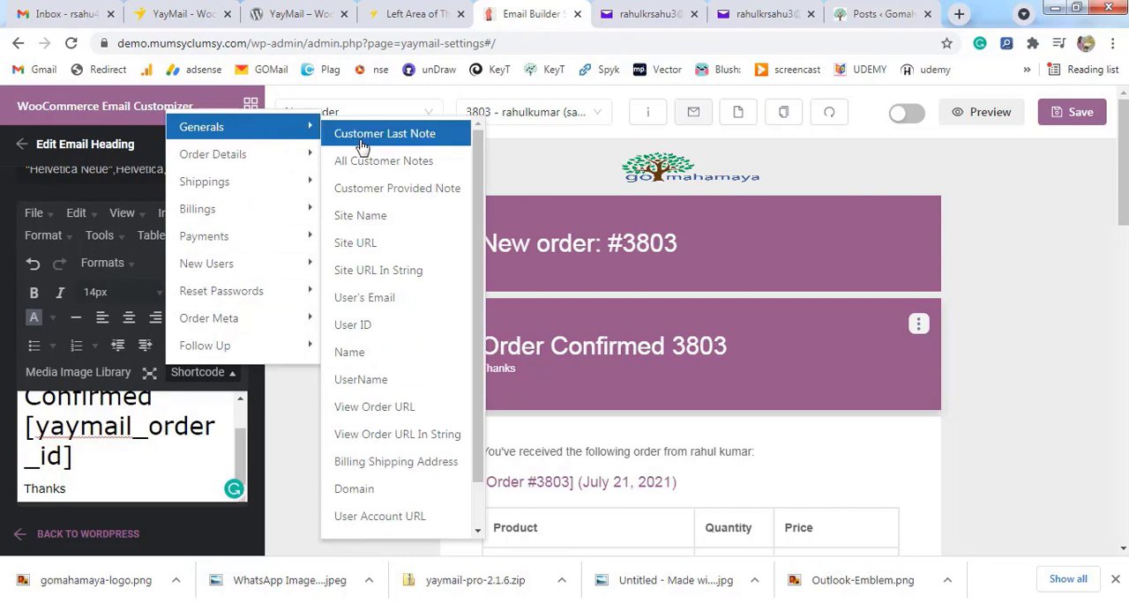
click(393, 353)
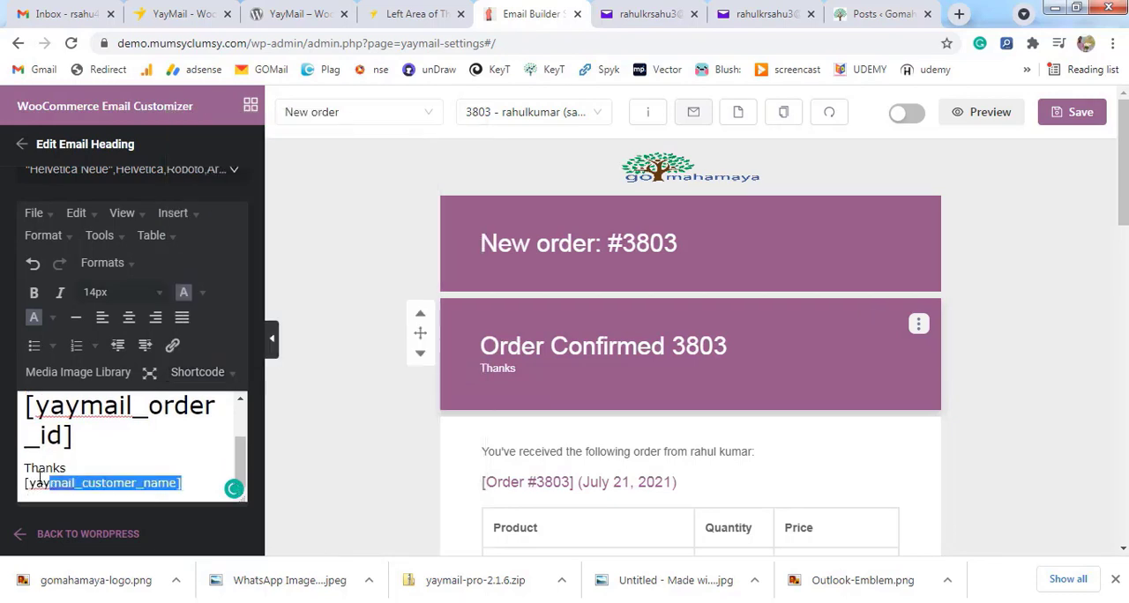
click(102, 470)
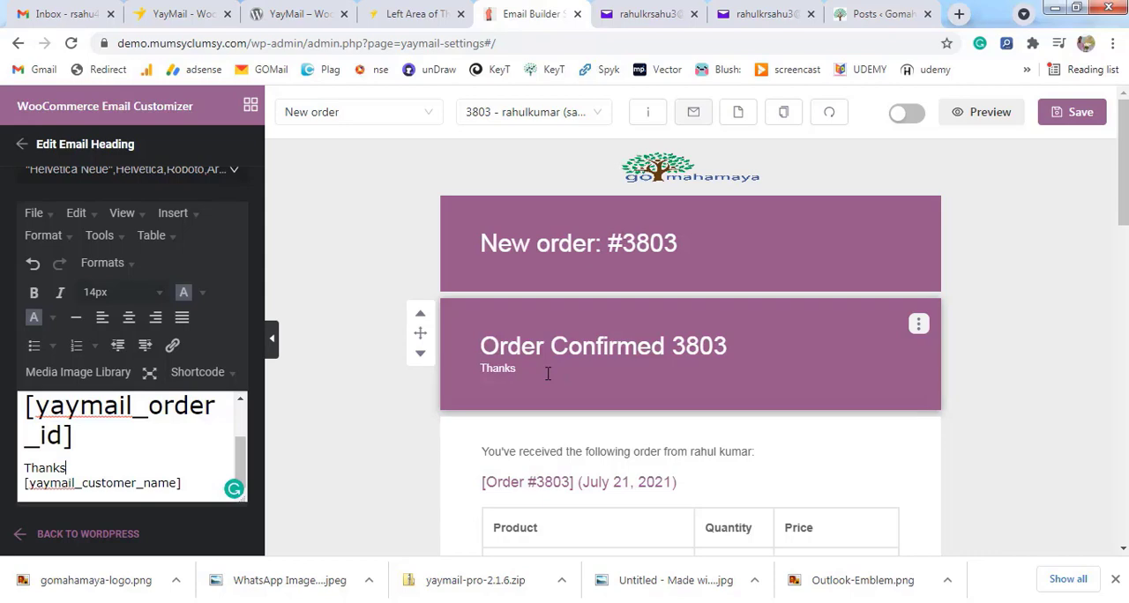
Delete the original New order heading from the email and confirm the removal.
click(918, 227)
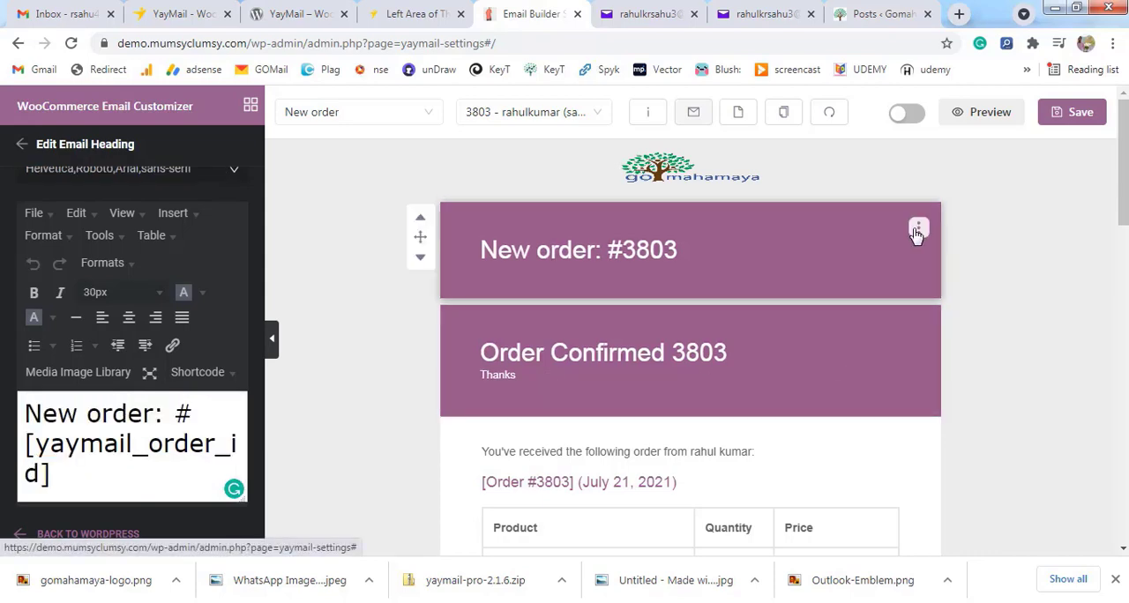
click(950, 314)
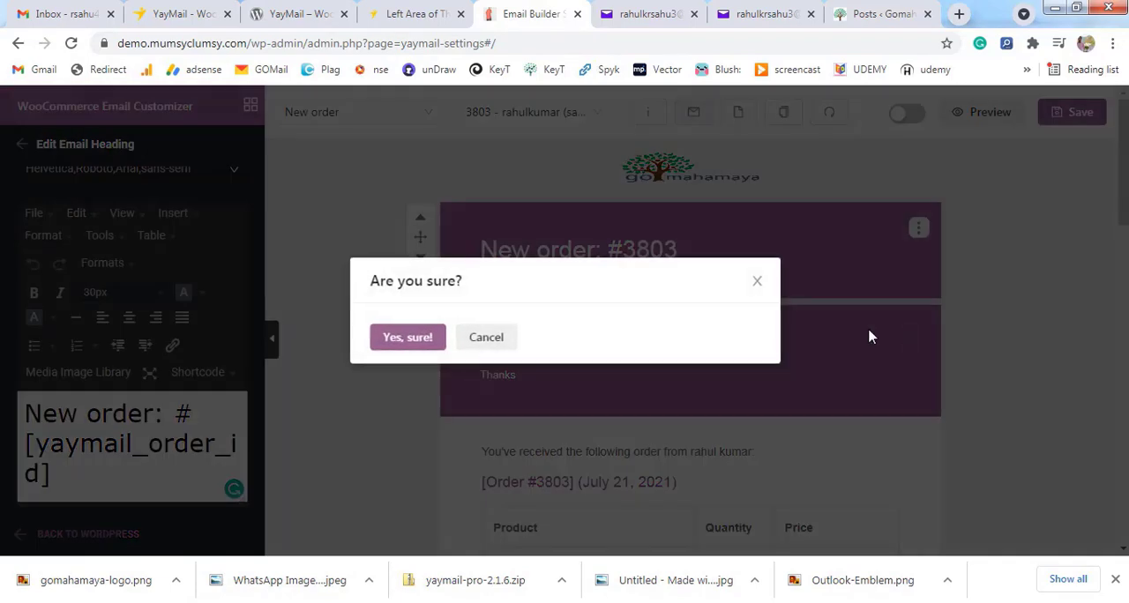
click(432, 347)
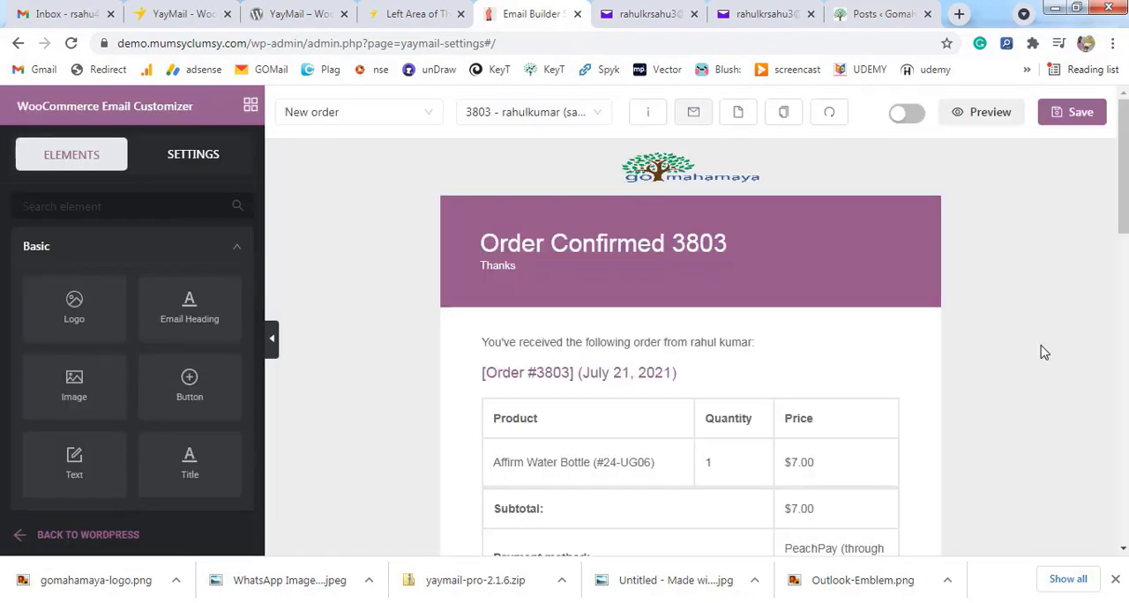
Change the Order Confirmed heading's background color to green 709658.
click(817, 251)
scroll(156, 275, down, 5)
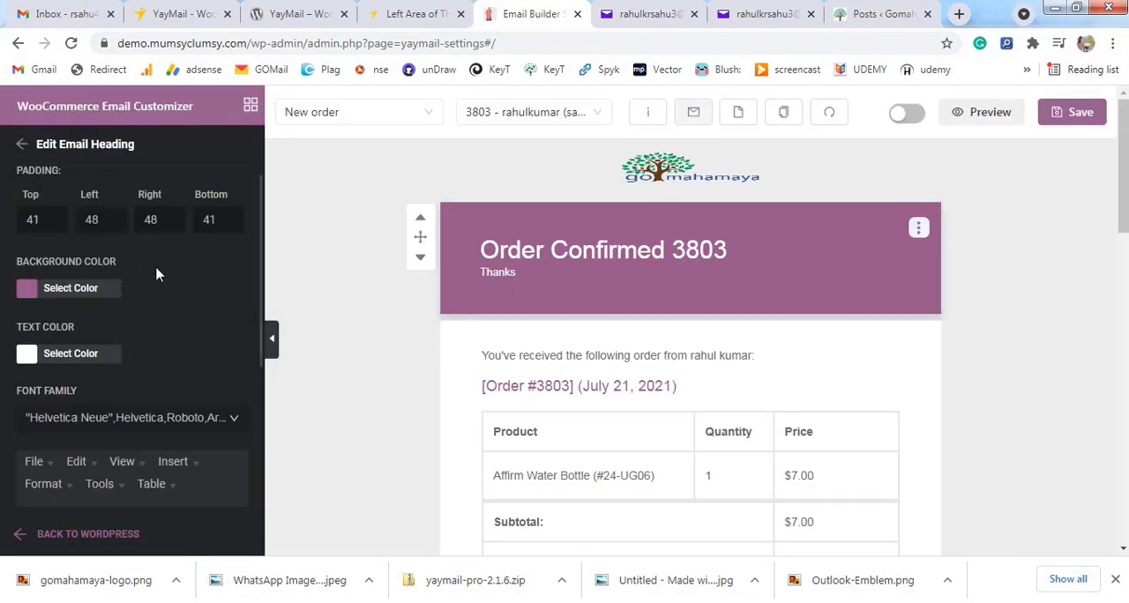
click(27, 288)
click(62, 443)
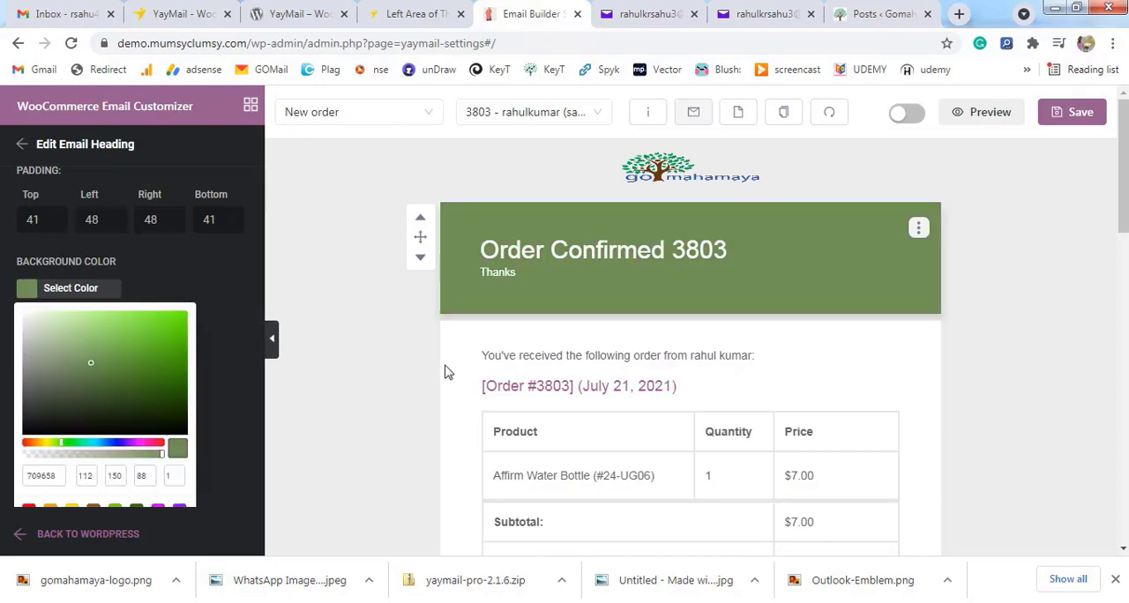
click(1020, 297)
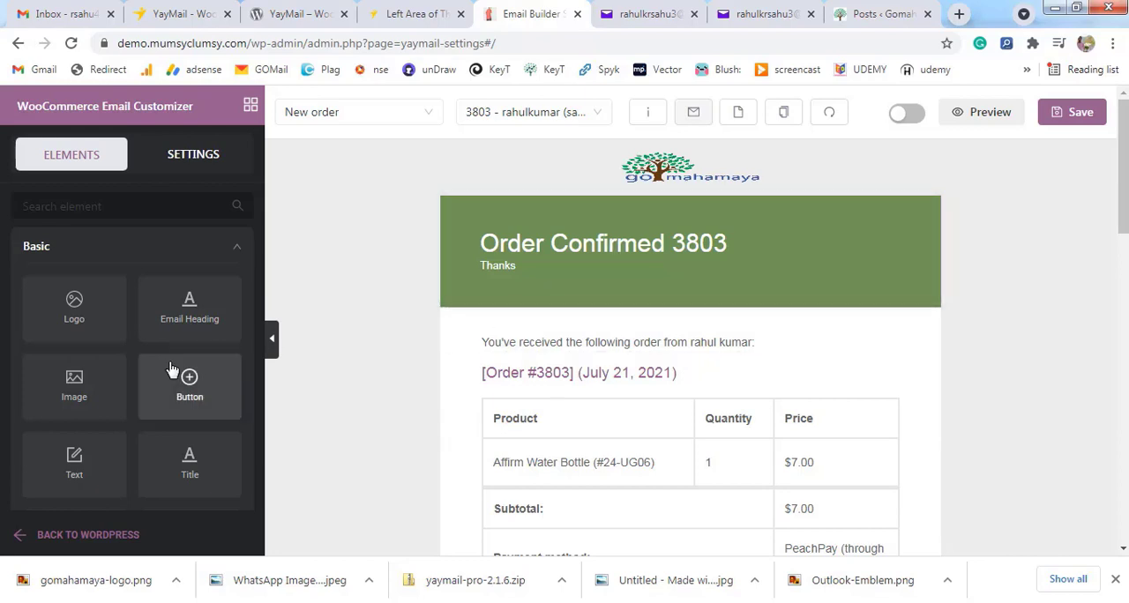
Add a two-column layout between the green heading and the order introduction text.
scroll(511, 335, down, 1)
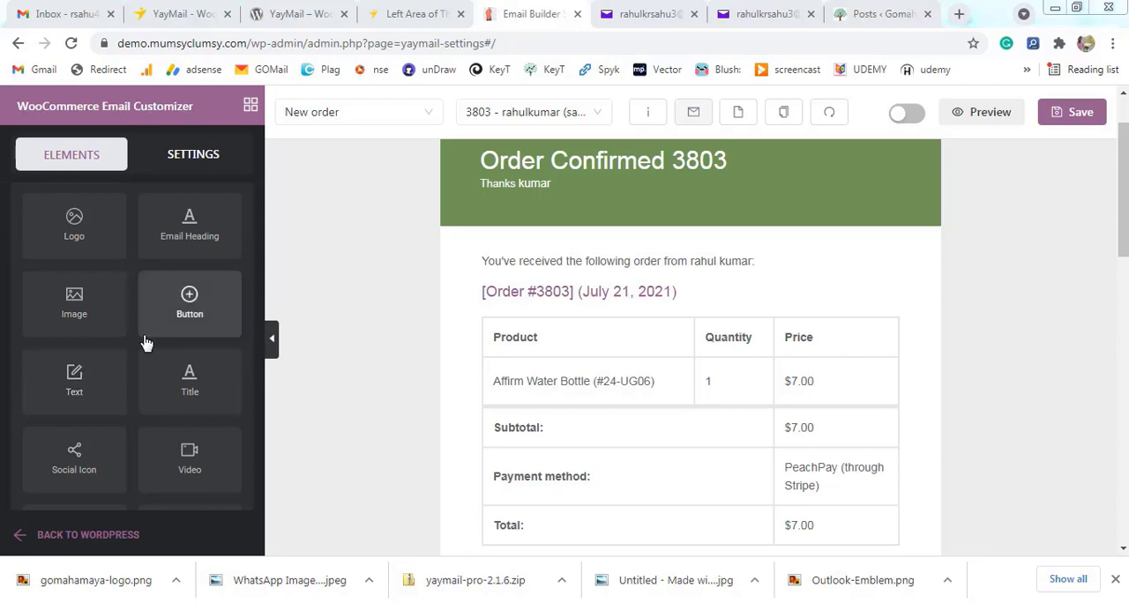
scroll(146, 313, down, 5)
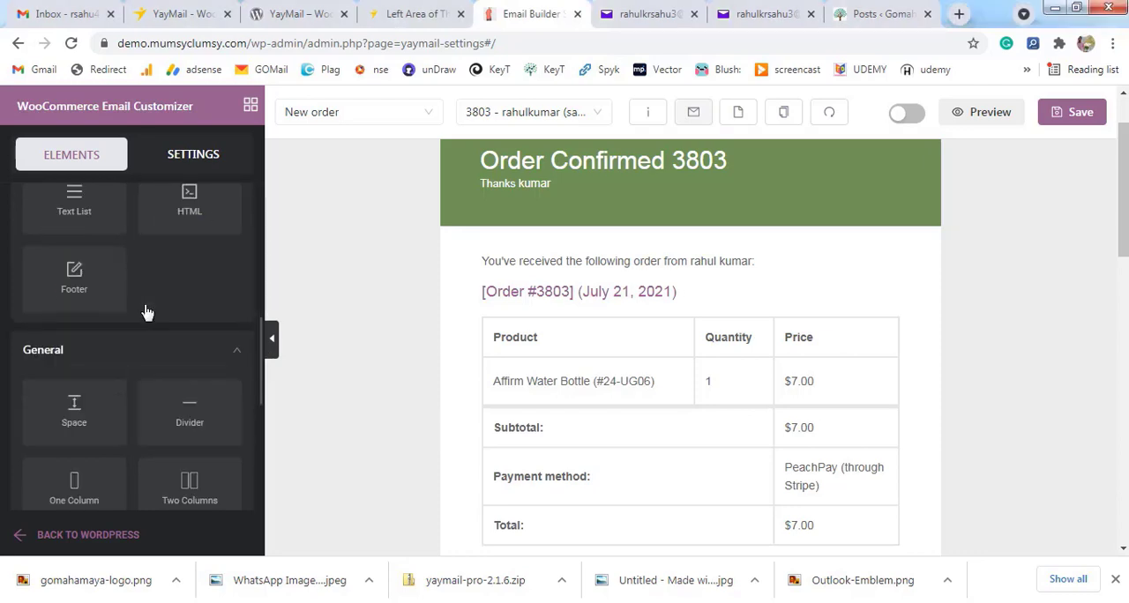
scroll(147, 313, up, 1)
scroll(146, 313, down, 1)
scroll(147, 313, down, 2)
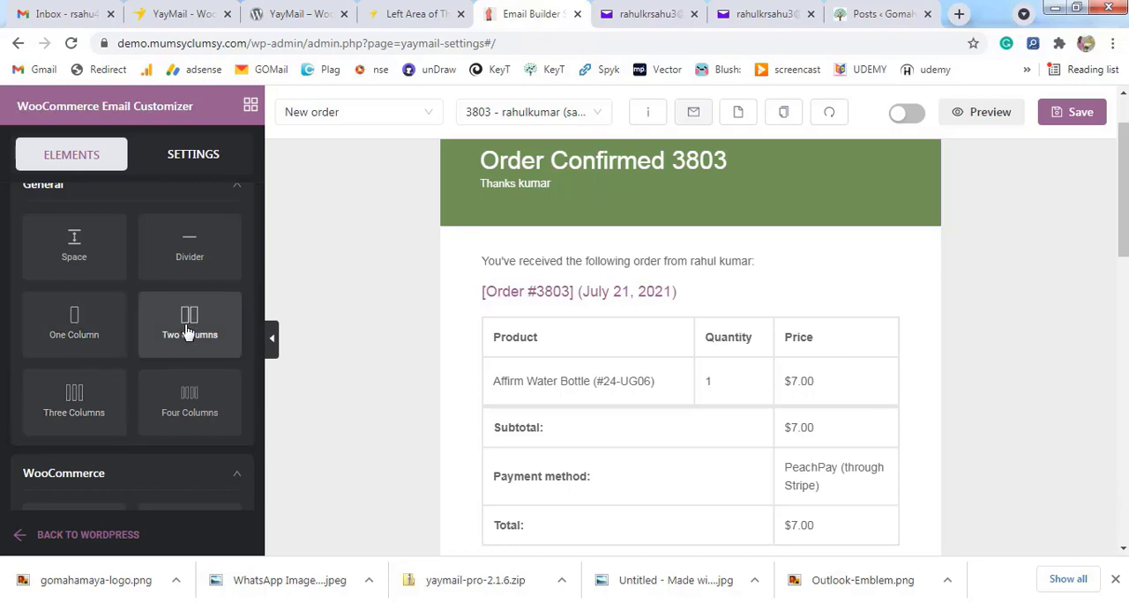
drag(186, 334, 671, 245)
Place an image element in the layout's first column and a text element in its second column.
scroll(138, 353, down, 3)
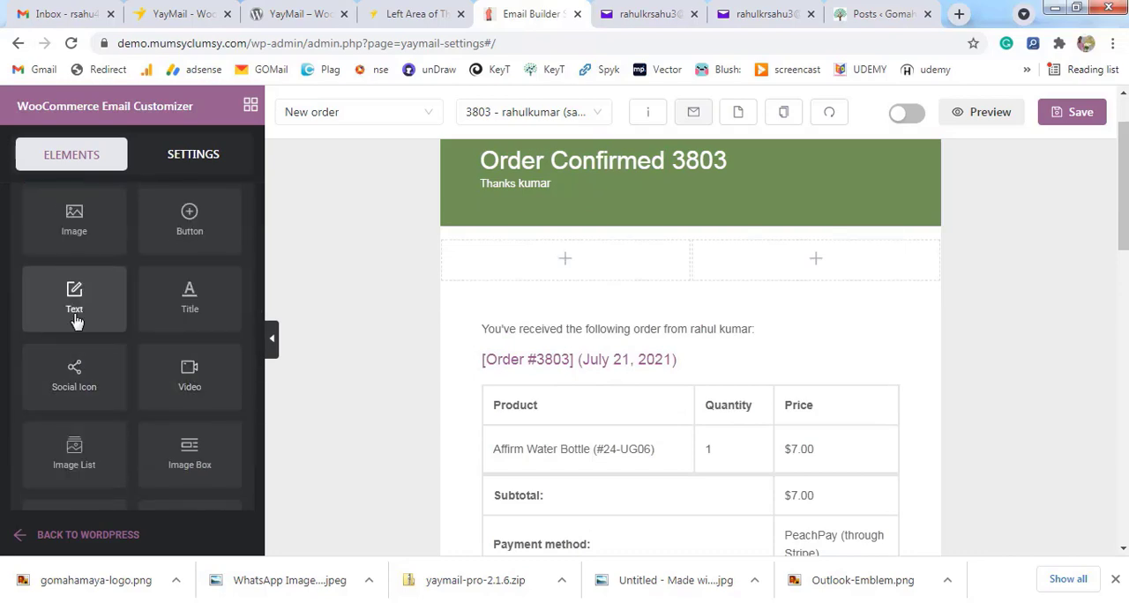
scroll(77, 322, up, 1)
drag(77, 326, 559, 273)
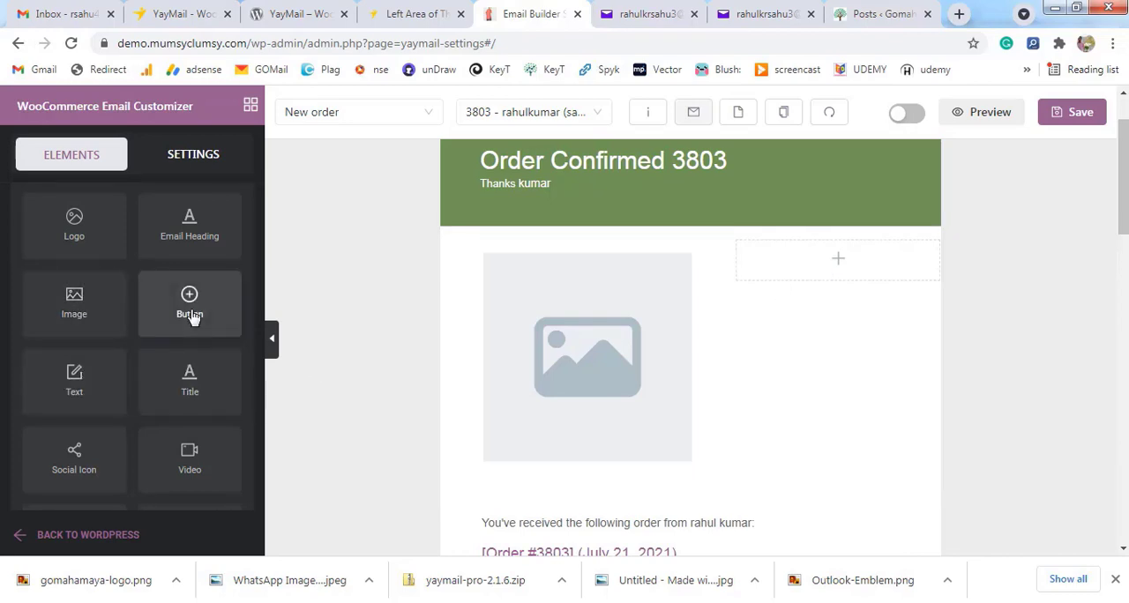
drag(124, 373, 838, 258)
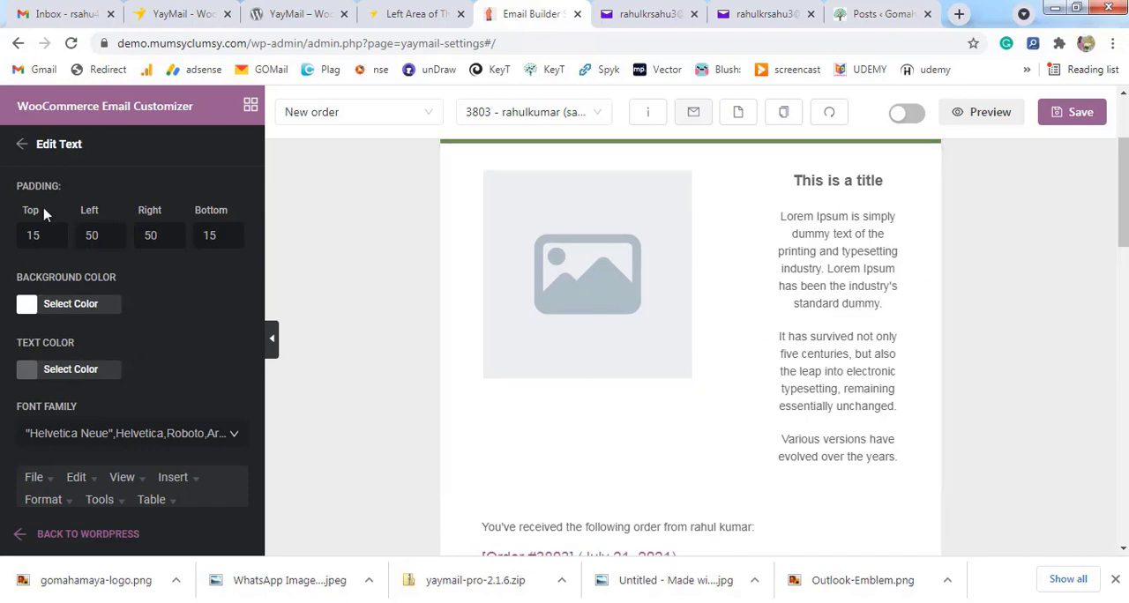
Add a button element beneath the image in the first column.
click(21, 144)
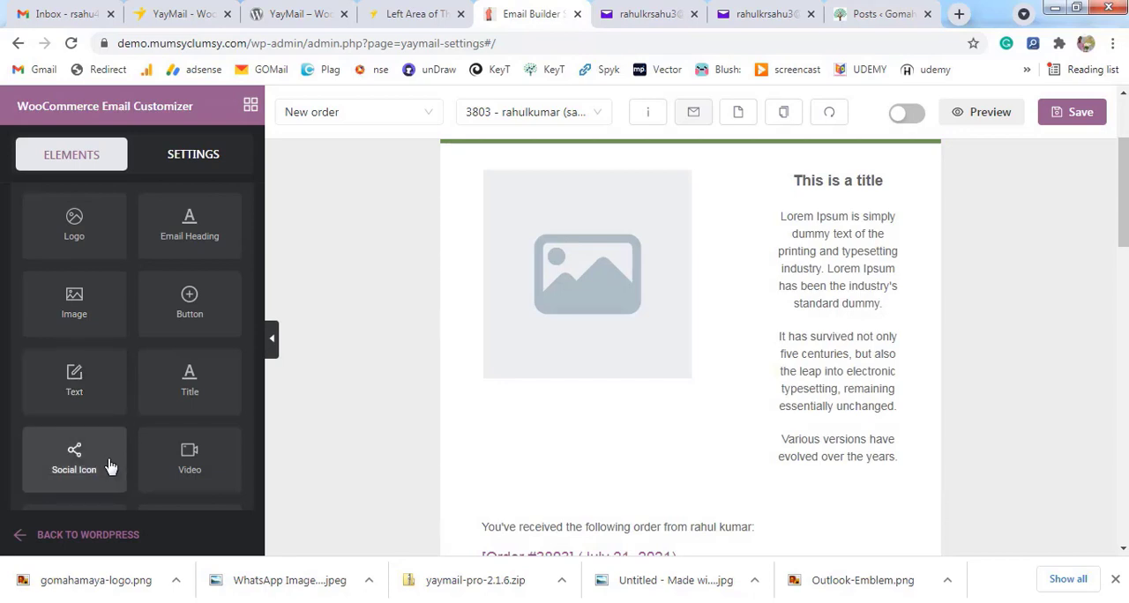
click(190, 301)
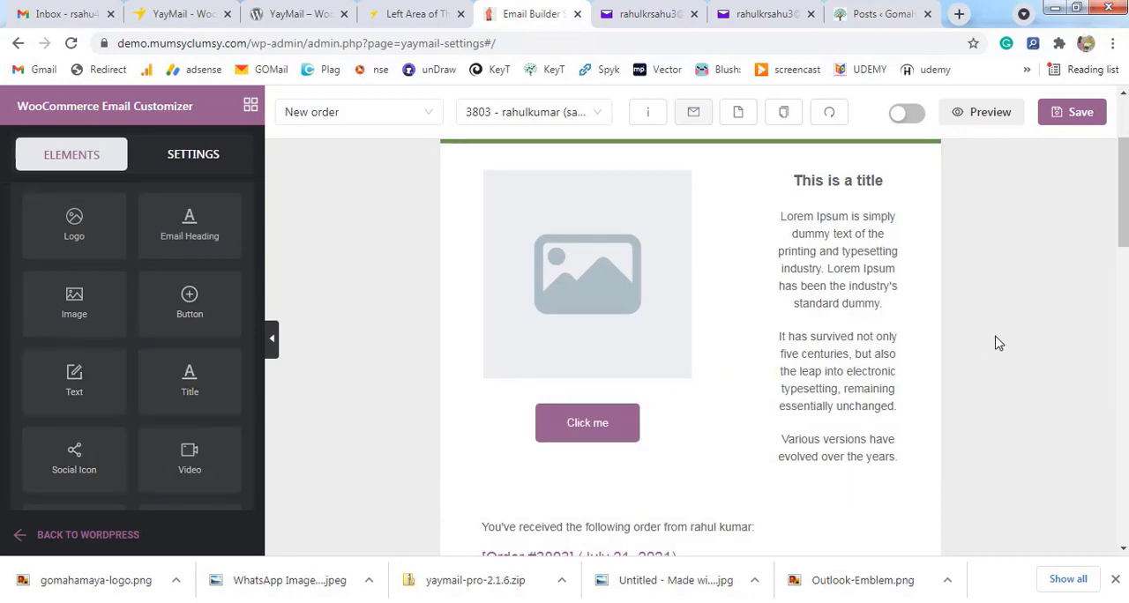
Replace the placeholder image in the first column with the pink bag picture wb05-red-0.jpg from the media library.
scroll(595, 340, up, 1)
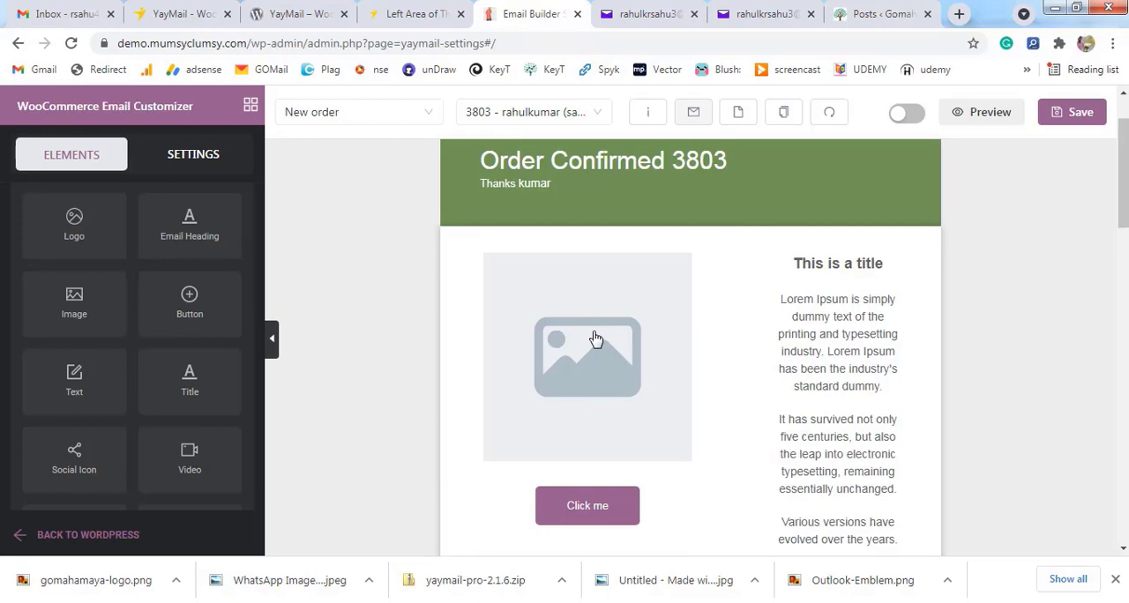
click(596, 340)
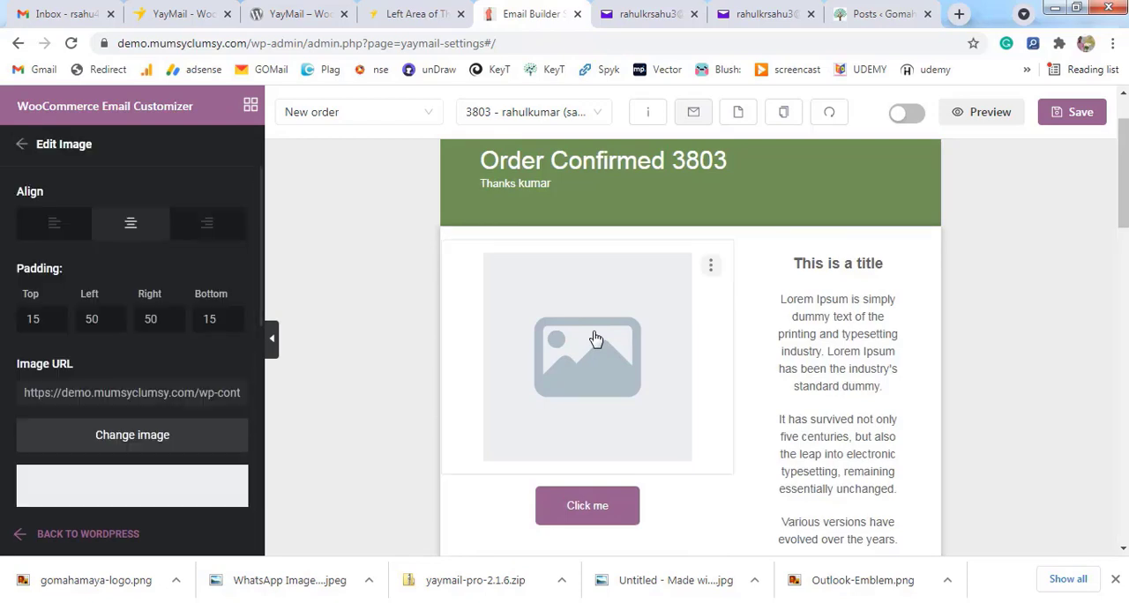
click(118, 441)
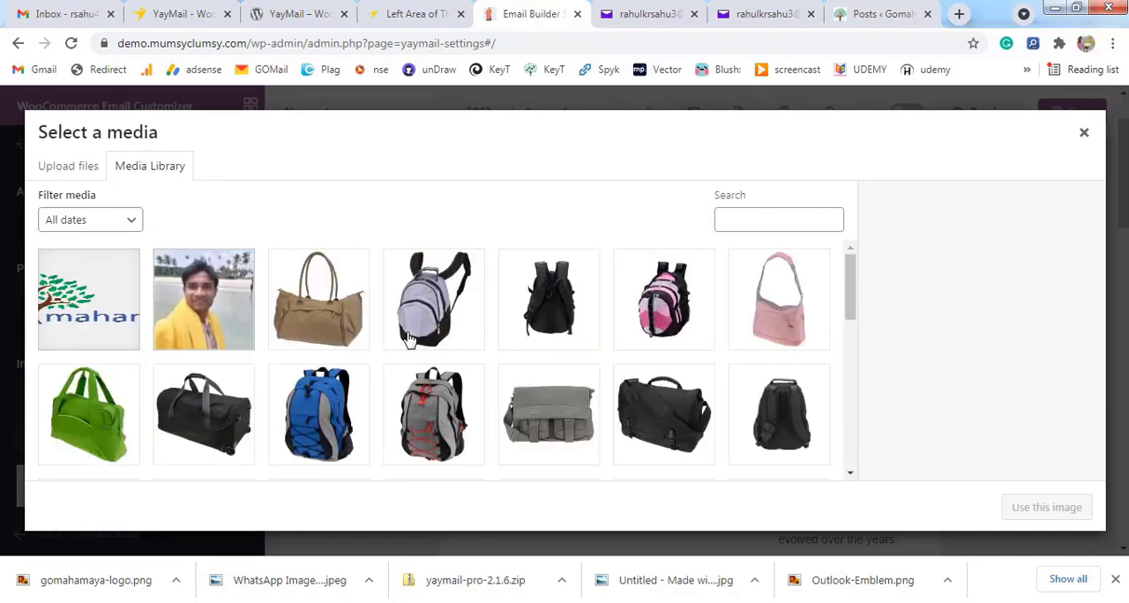
click(773, 346)
scroll(971, 379, down, 1)
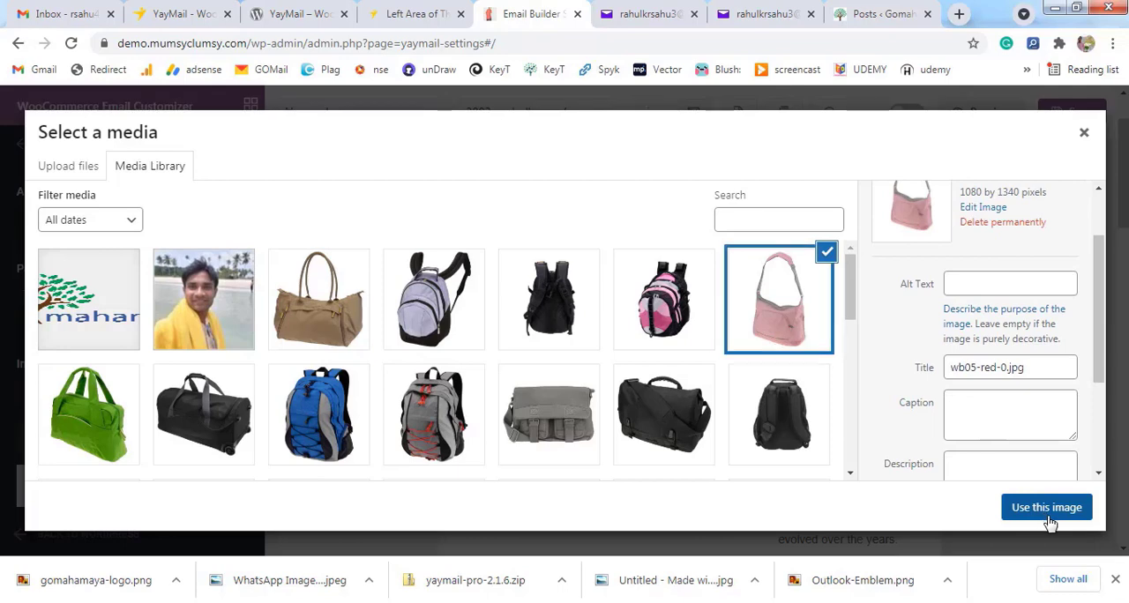
click(1048, 510)
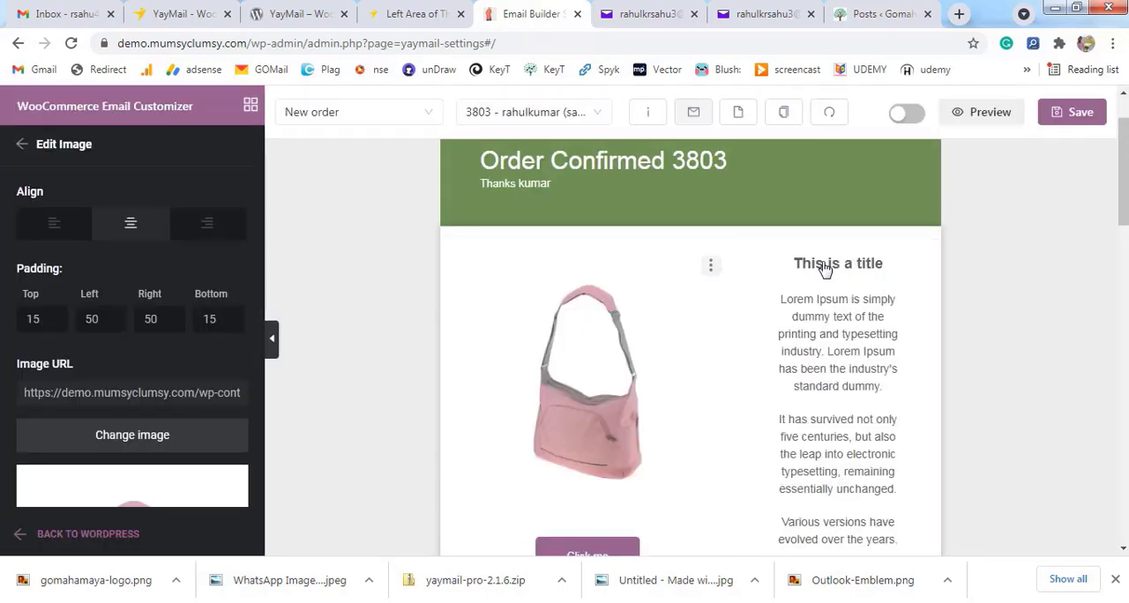
Change the background color of the button beneath the bag image to olive green 82965F.
click(820, 266)
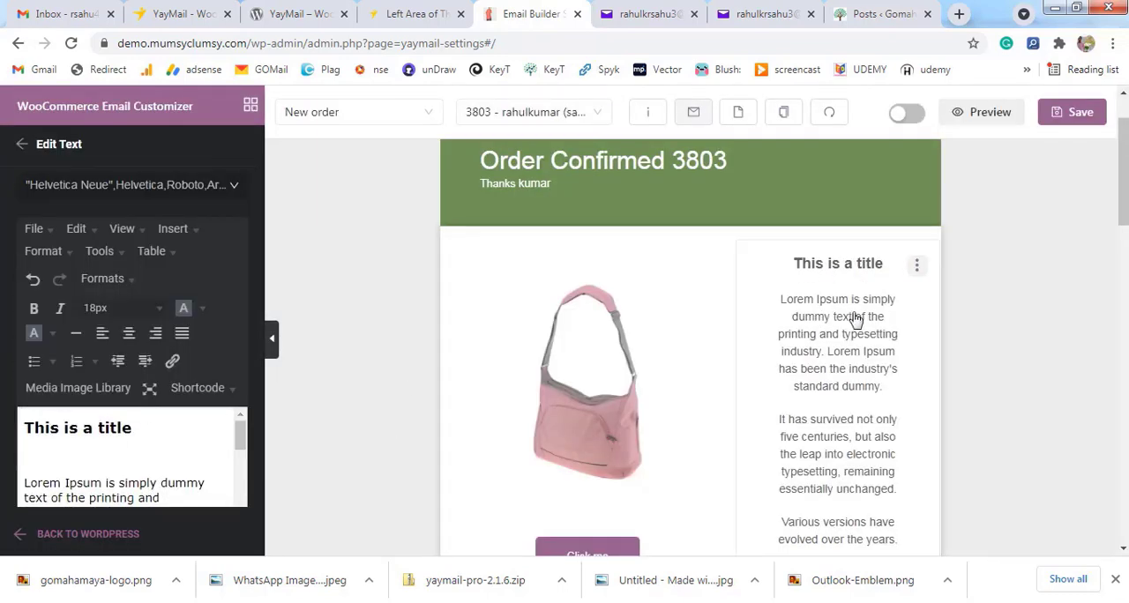
scroll(589, 474, down, 1)
click(587, 473)
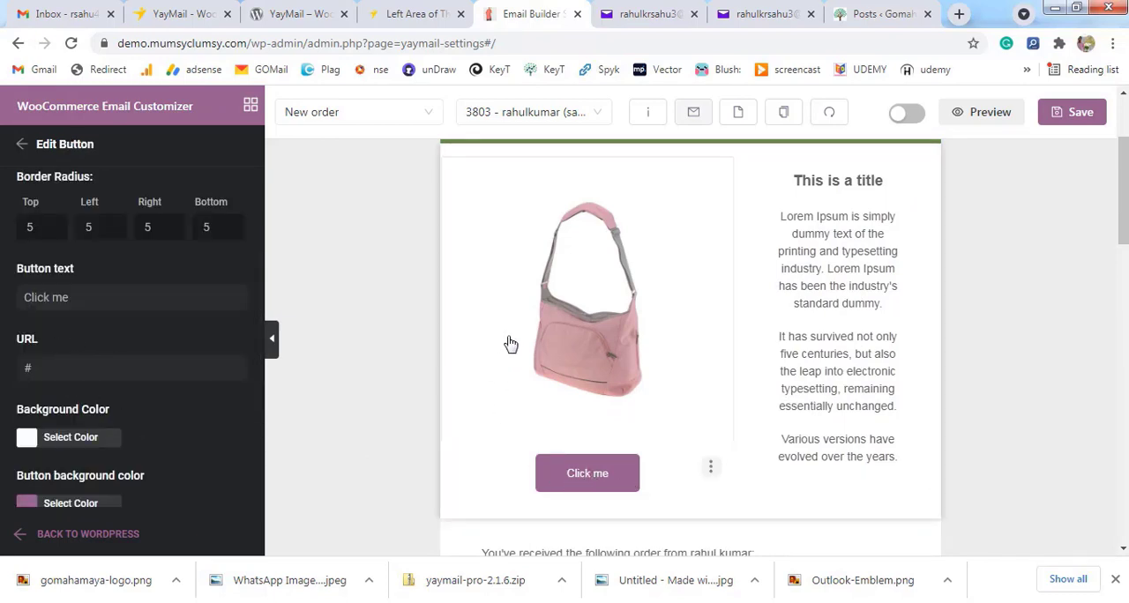
click(25, 504)
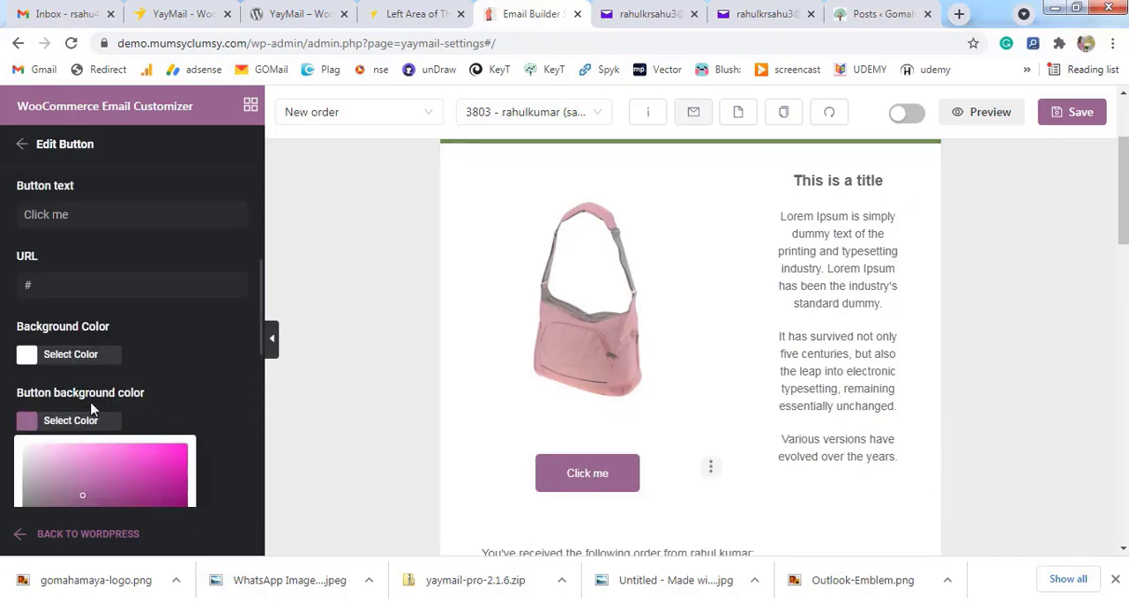
scroll(176, 424, down, 2)
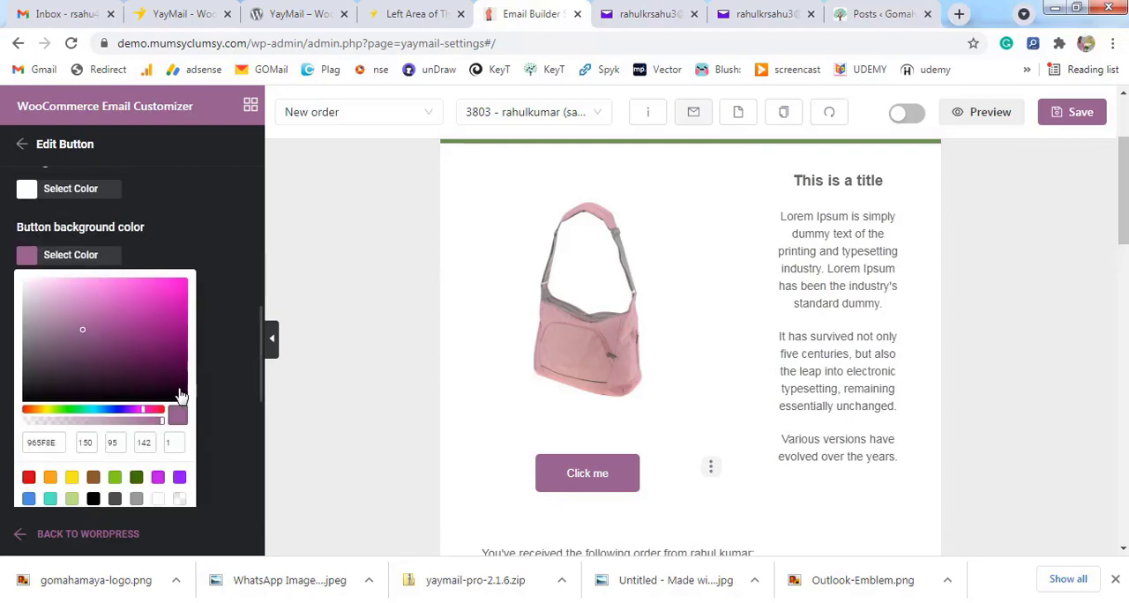
click(57, 412)
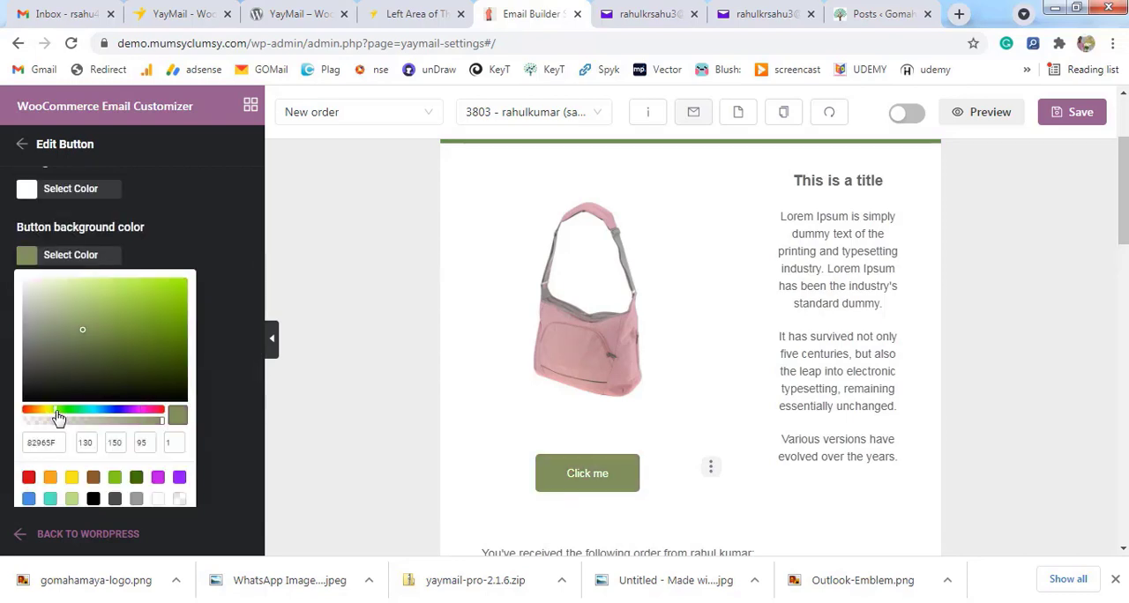
click(345, 347)
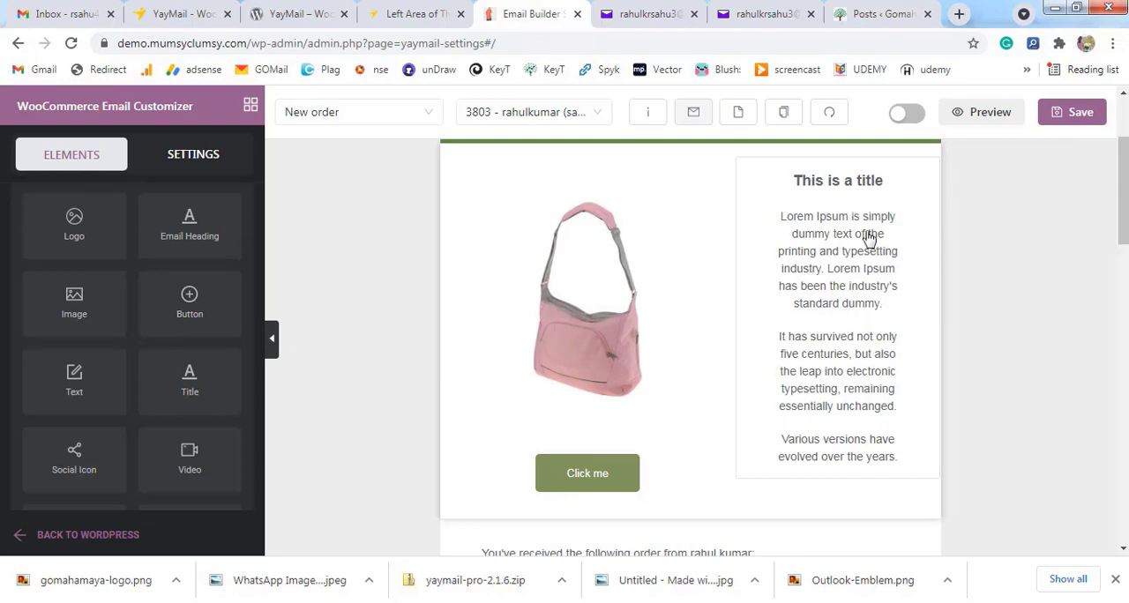
Review the font weight and font family options available for the button beneath the bag image.
scroll(113, 356, down, 2)
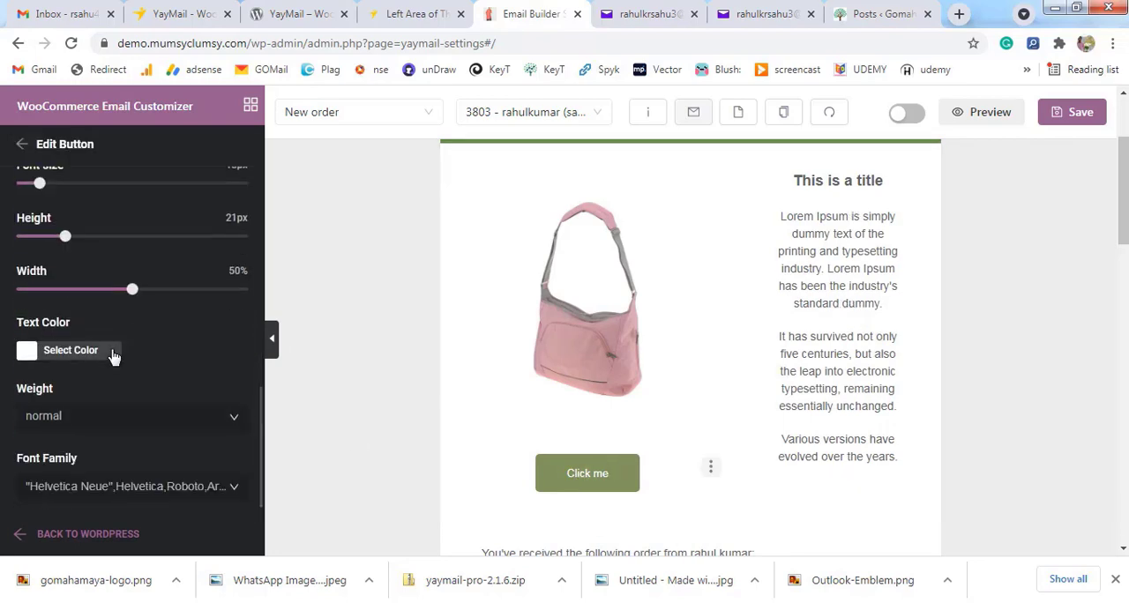
click(77, 423)
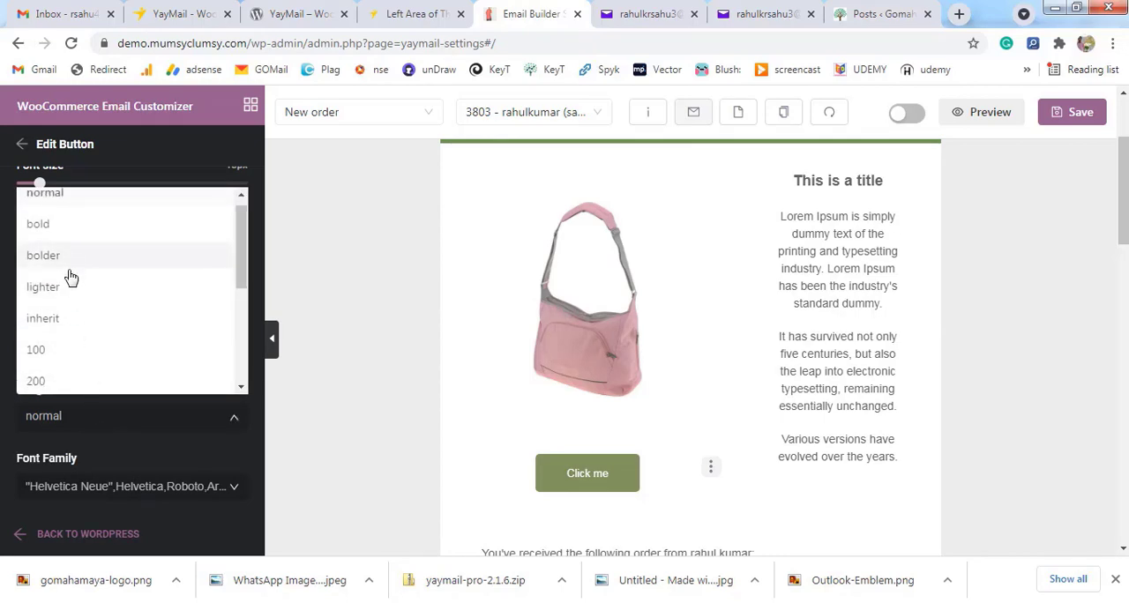
scroll(88, 362, down, 2)
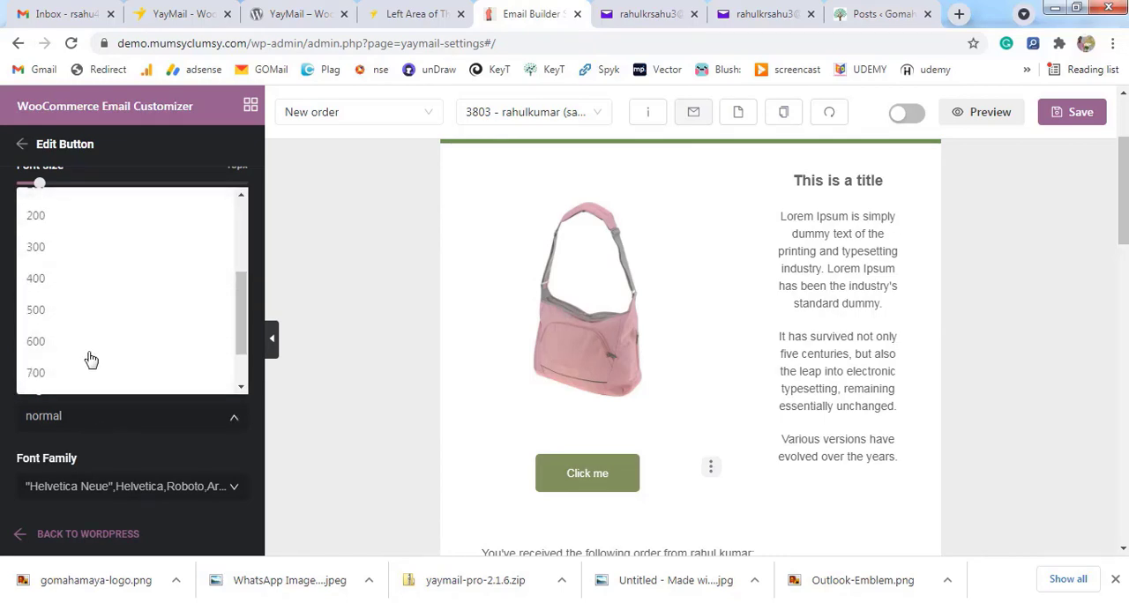
click(141, 456)
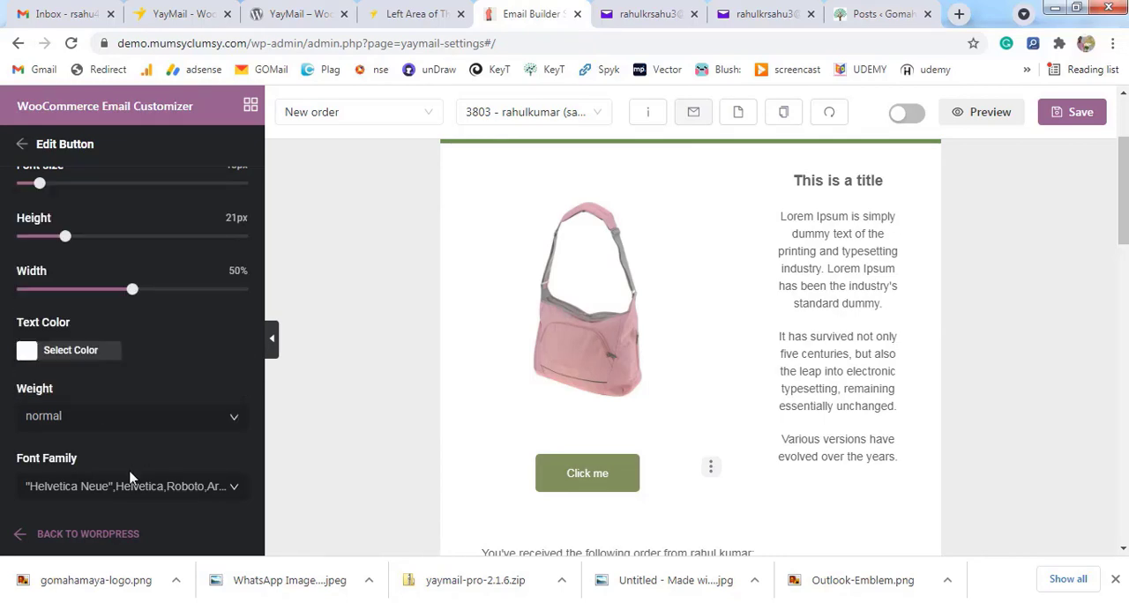
click(131, 488)
scroll(118, 285, down, 1)
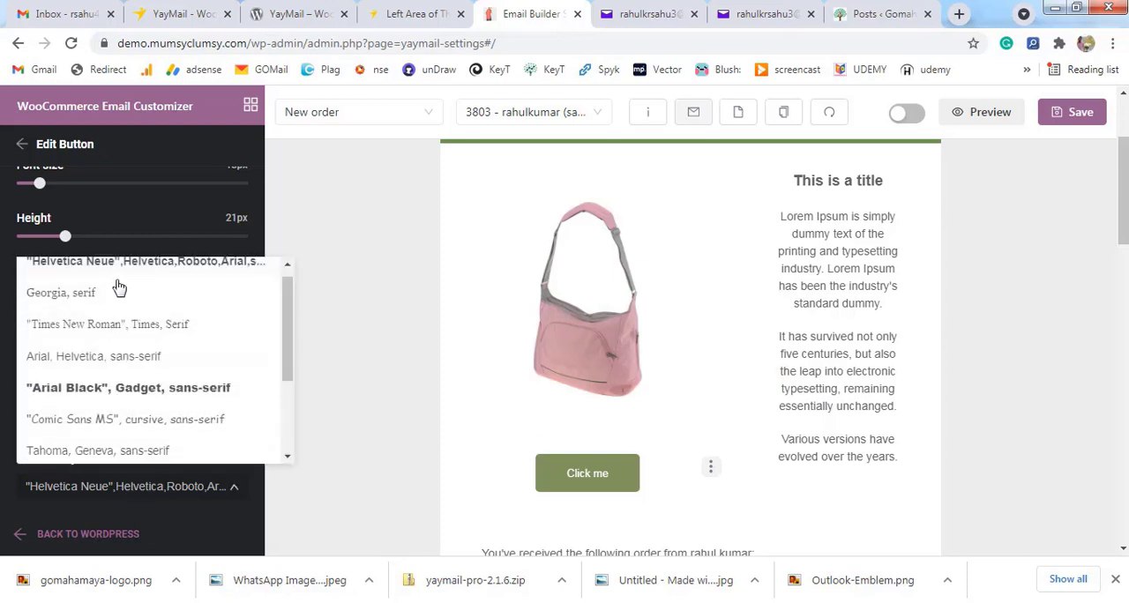
scroll(133, 408, up, 4)
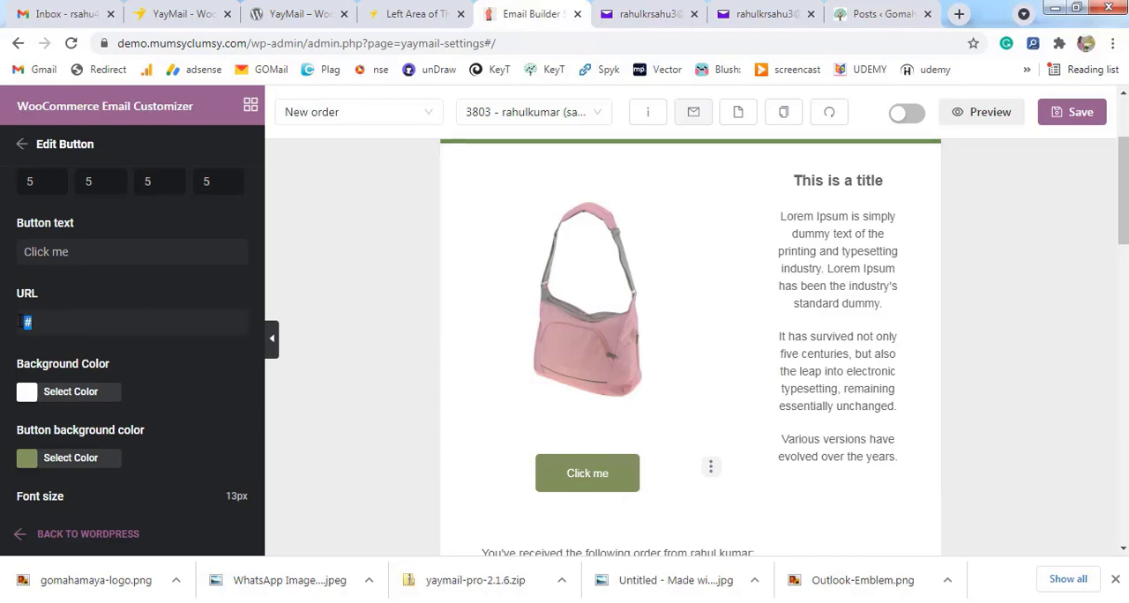
right_click(28, 323)
click(101, 380)
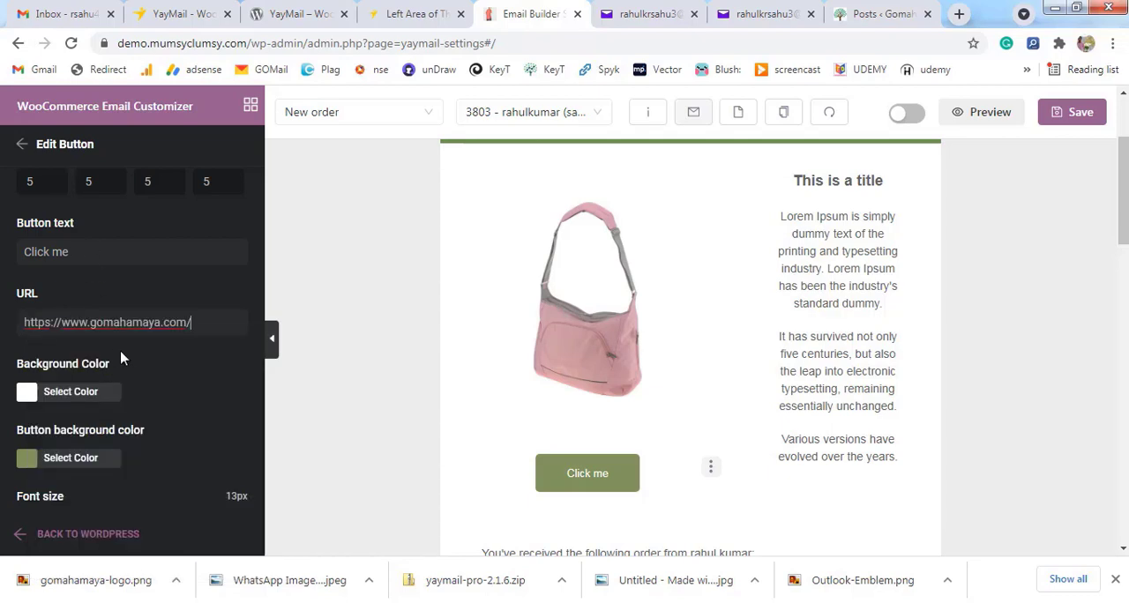
click(358, 349)
Add a title element between the green heading and the two-column layout, with the title "Buy Limited Time Deal With Your Speical Coupon".
drag(189, 214, 726, 241)
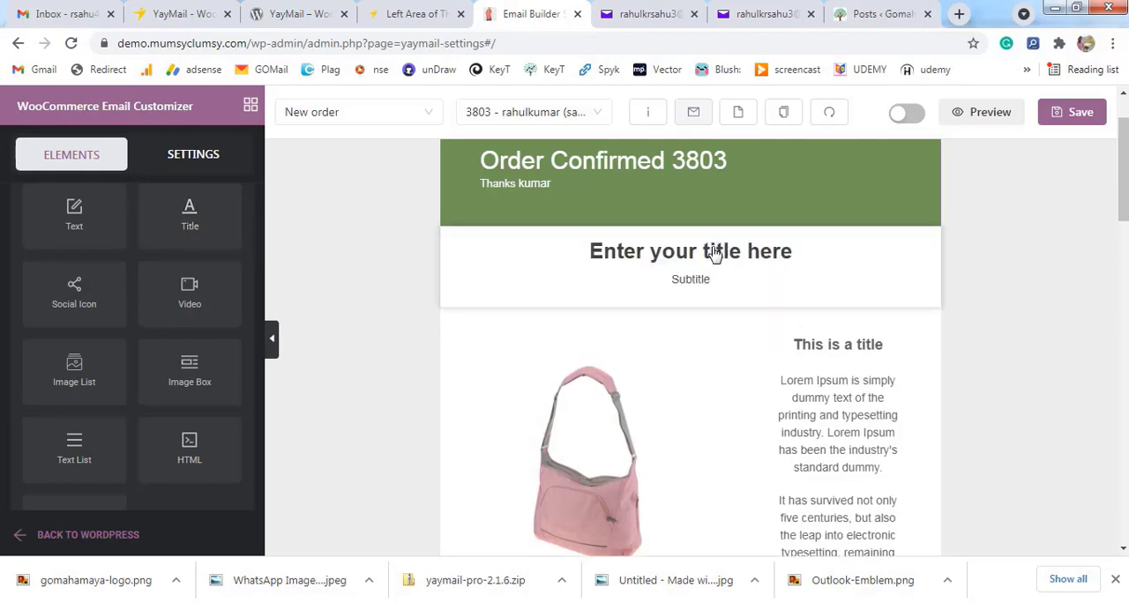
click(715, 253)
text(Buy )
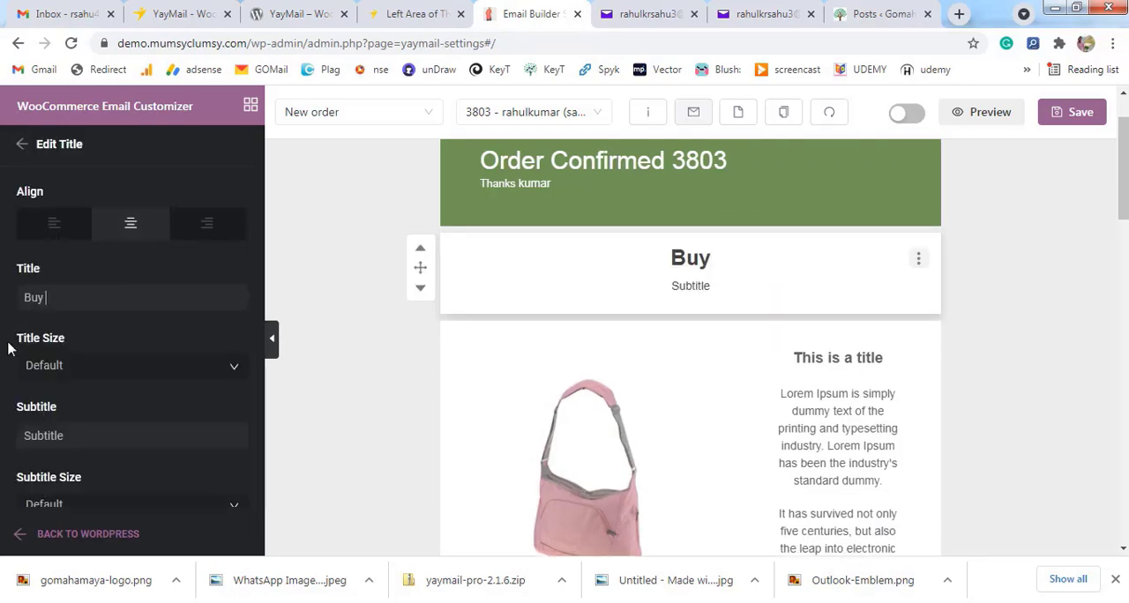
text(Limited)
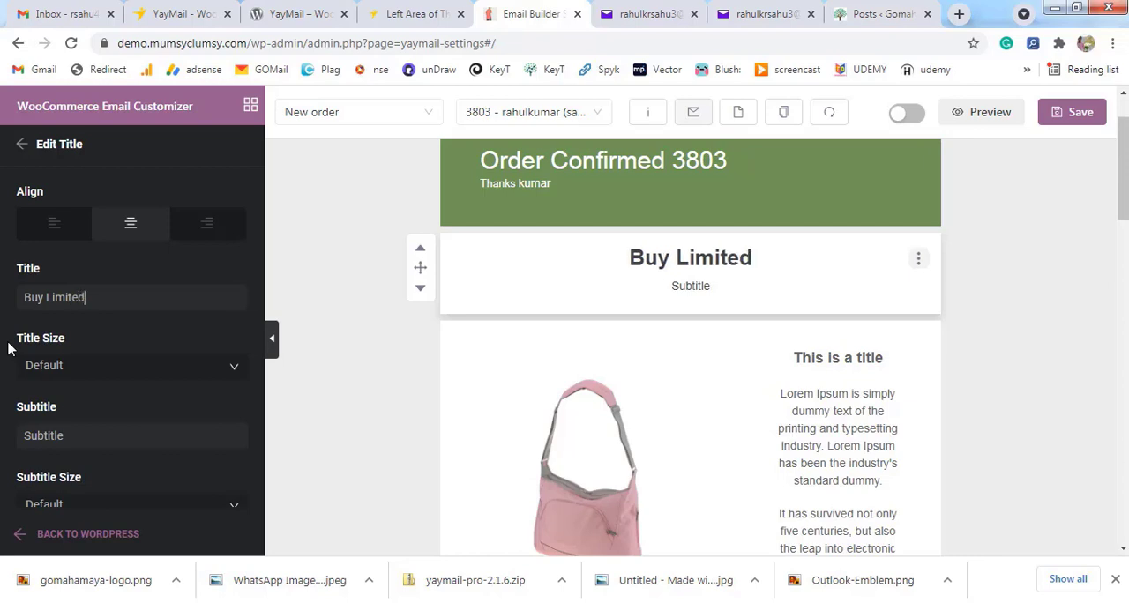
text( Time Deal)
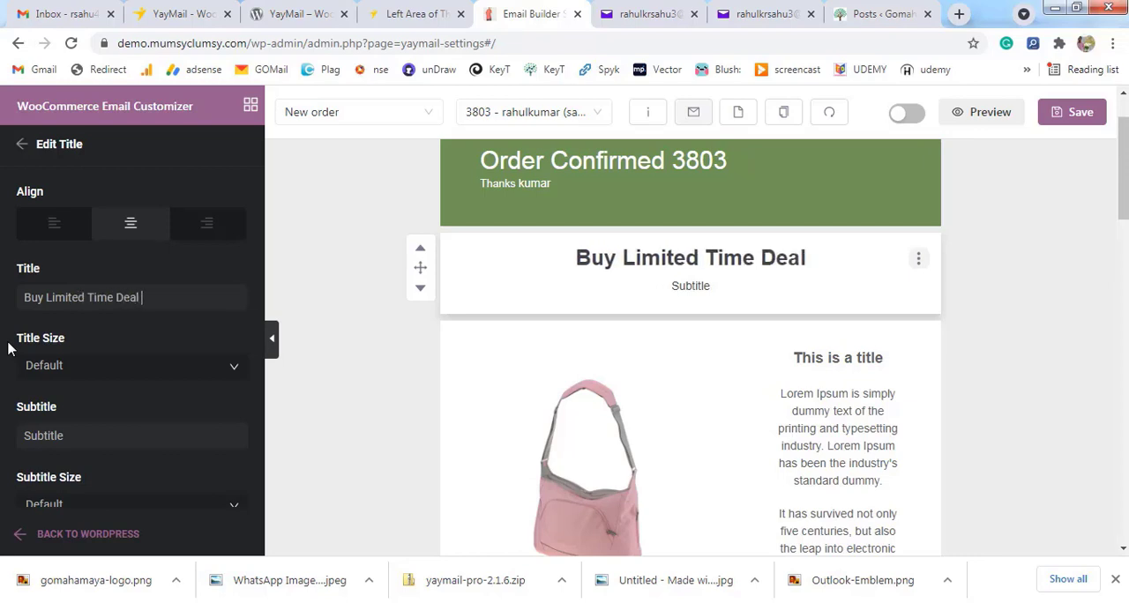
text( With Your S)
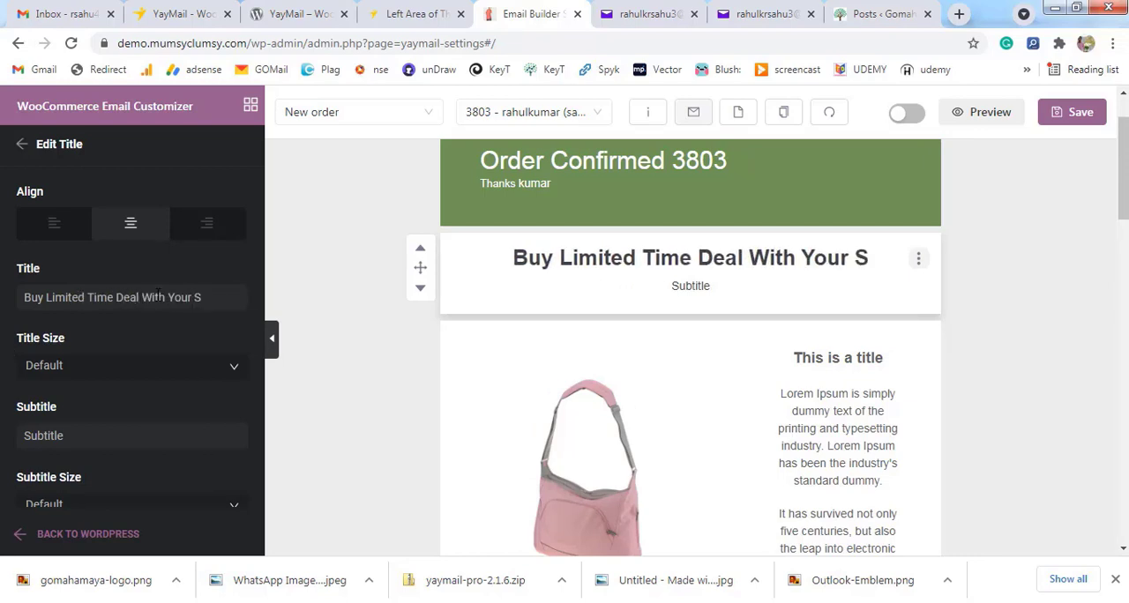
text(peical Coupon)
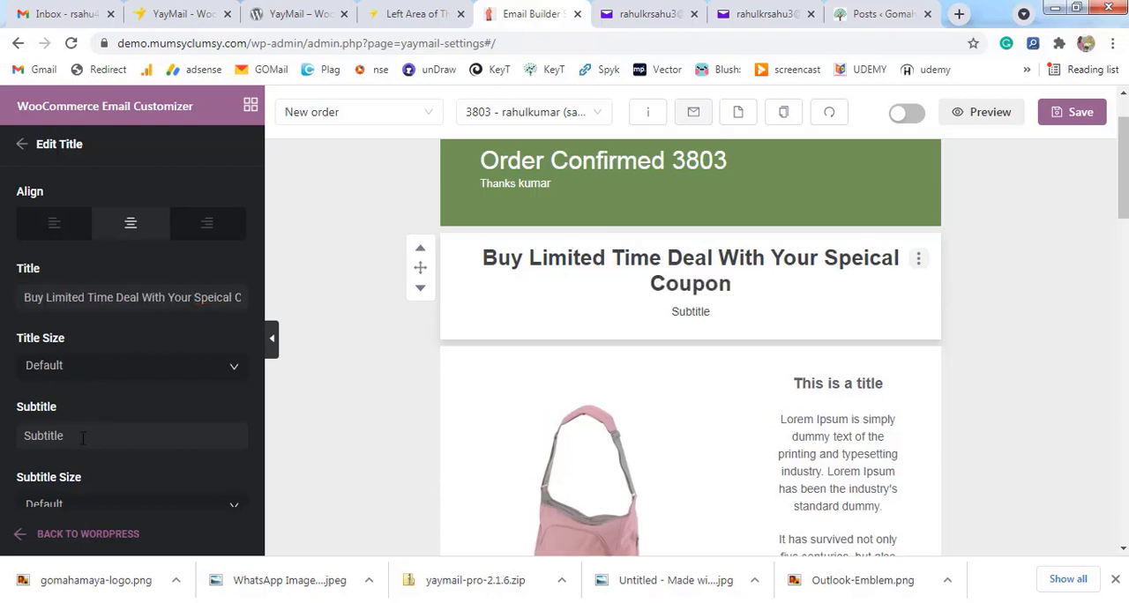
Replace the title element's placeholder subtitle with "New100".
drag(83, 438, 24, 436)
text(New100)
scroll(113, 427, down, 1)
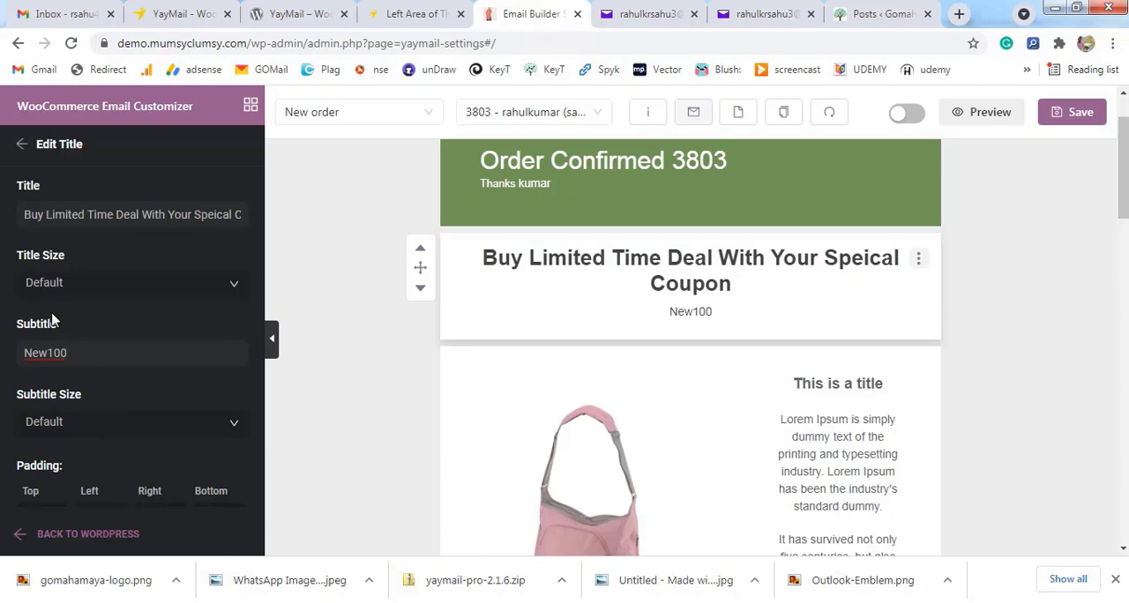
Append an asterisk to the end of the title text, after the word "Coupon".
drag(182, 218, 256, 221)
key(End)
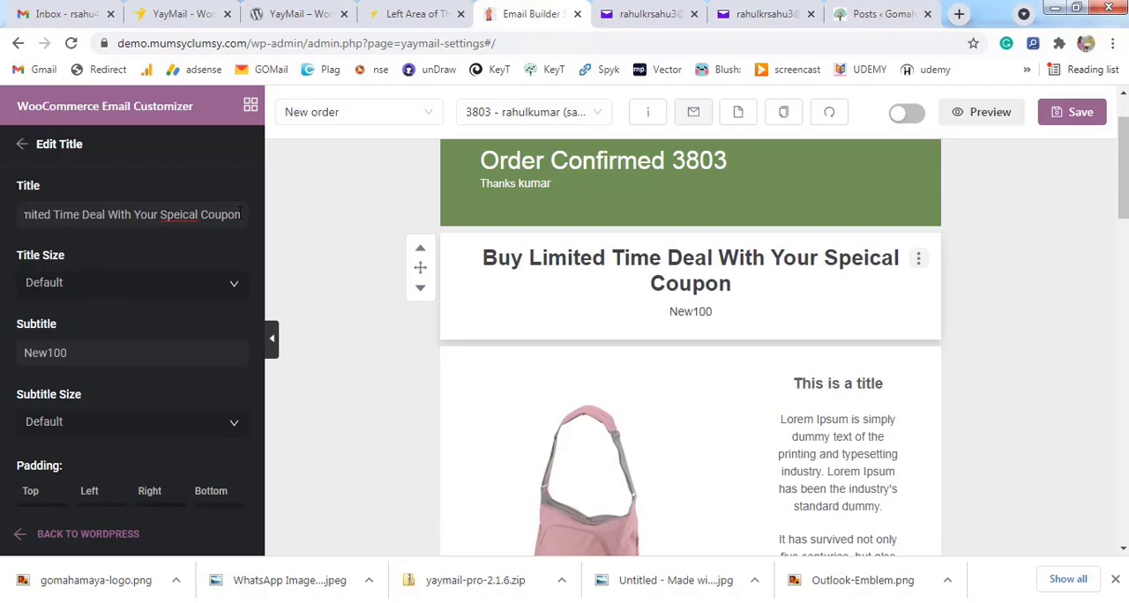
text(*)
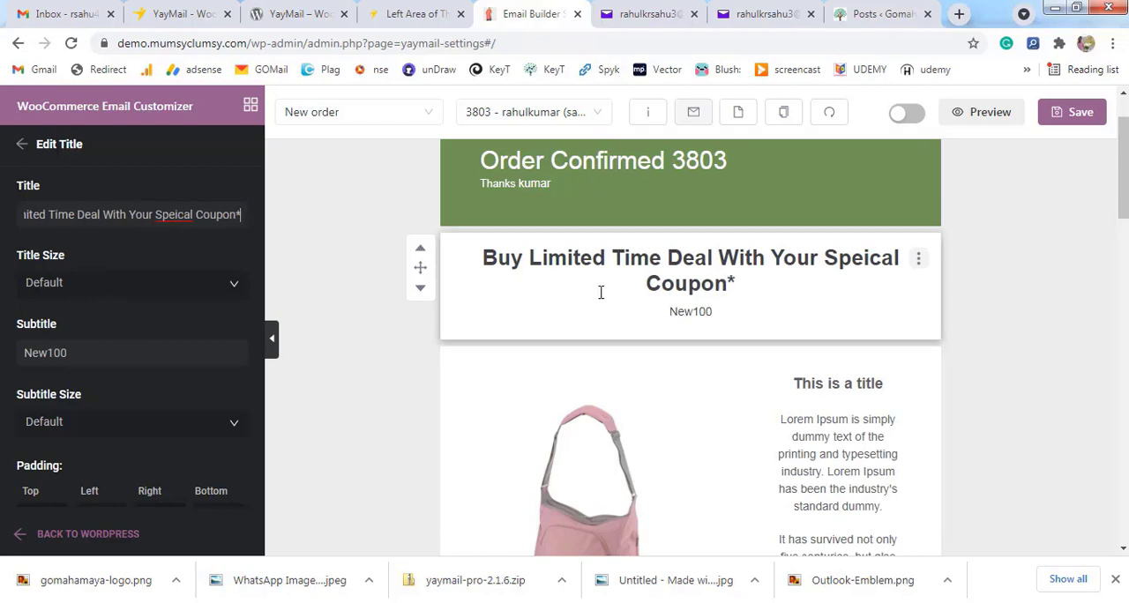
Change the title element's subtitle to "Newlaunch", keeping the default subtitle size, and return to the elements list.
click(86, 424)
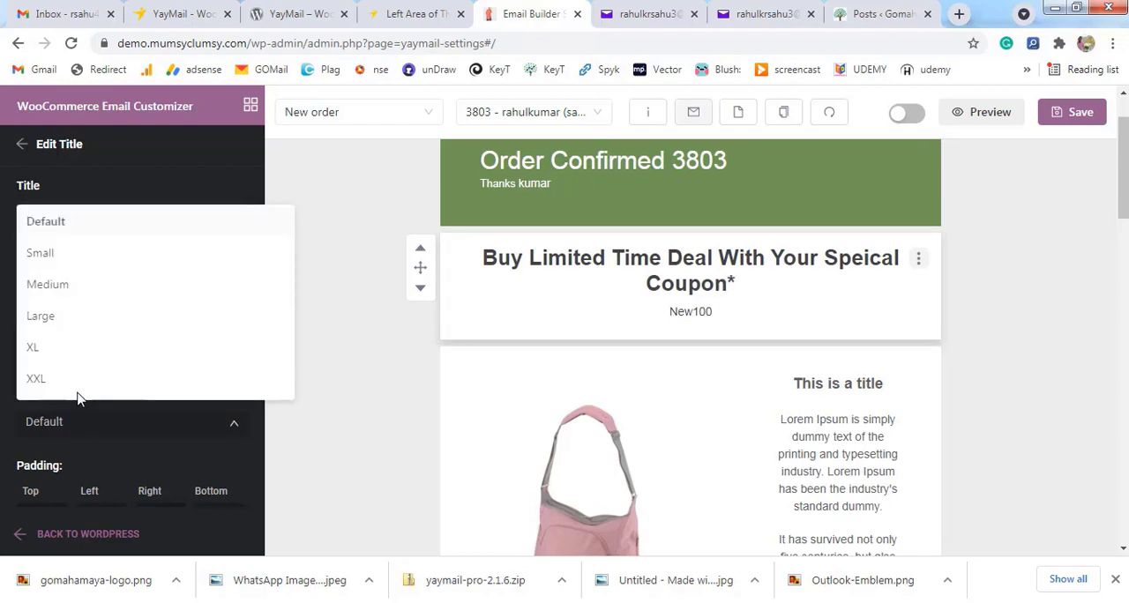
click(95, 322)
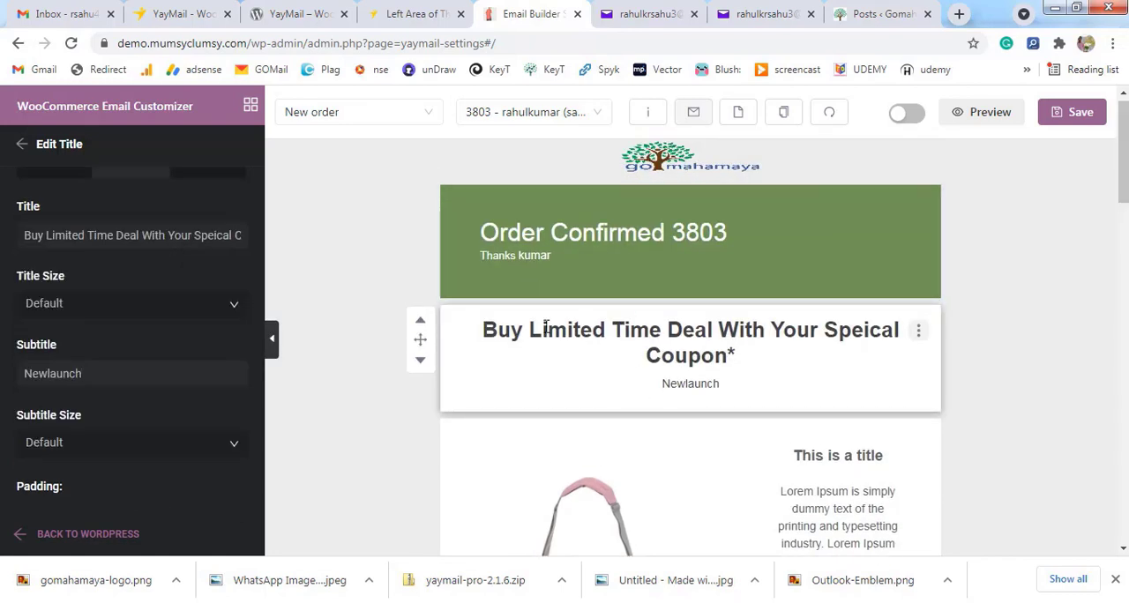
scroll(567, 396, down, 3)
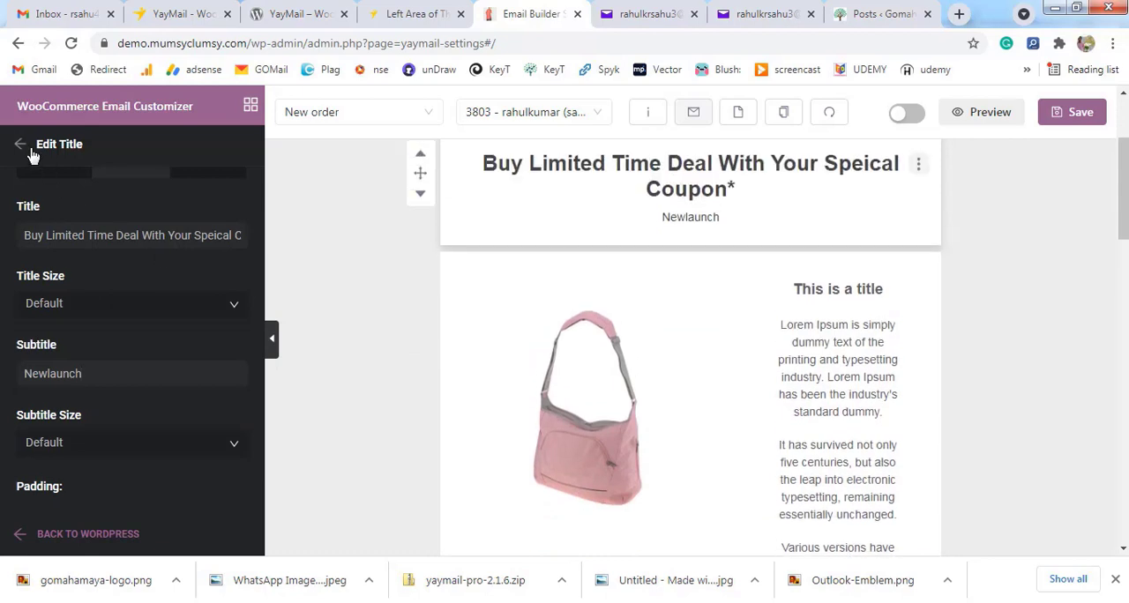
click(27, 149)
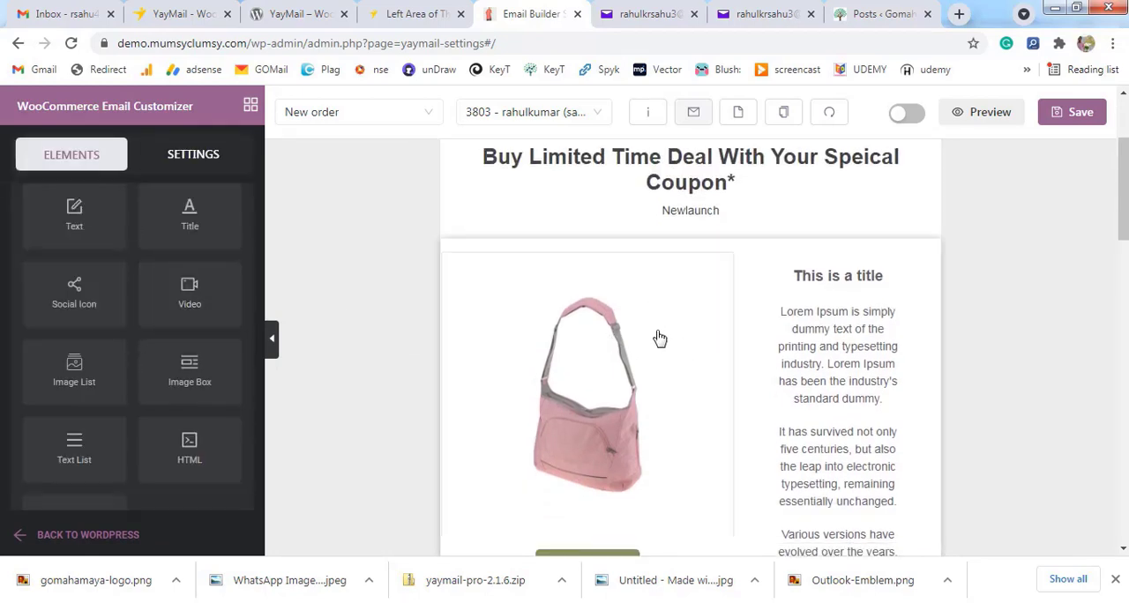
Place a video element above the bag image in the layout's first column.
drag(200, 301, 609, 262)
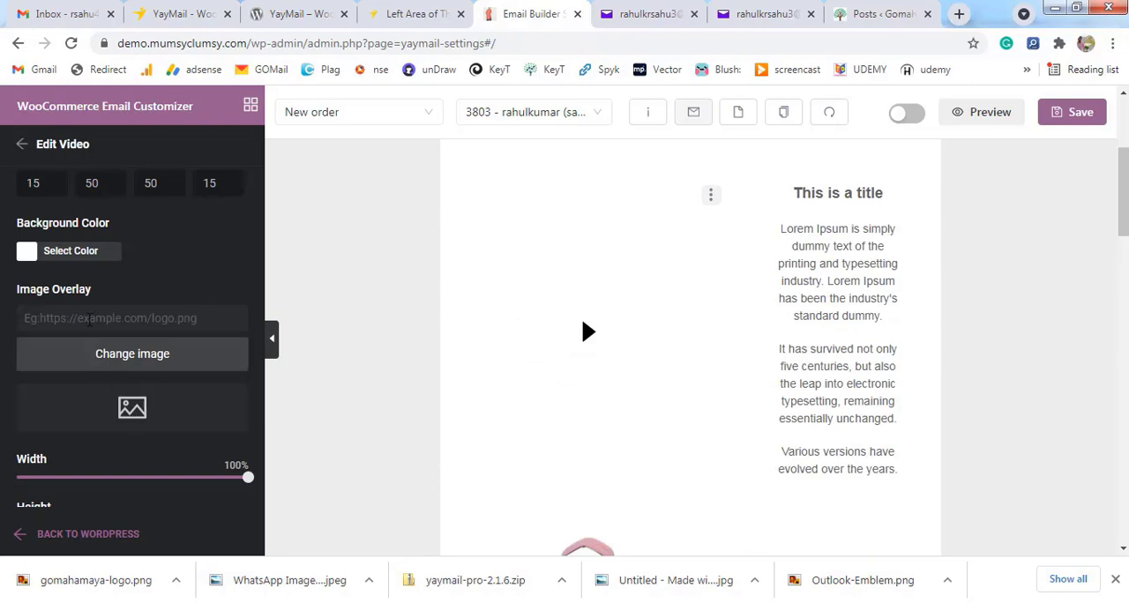
scroll(126, 343, down, 3)
click(53, 441)
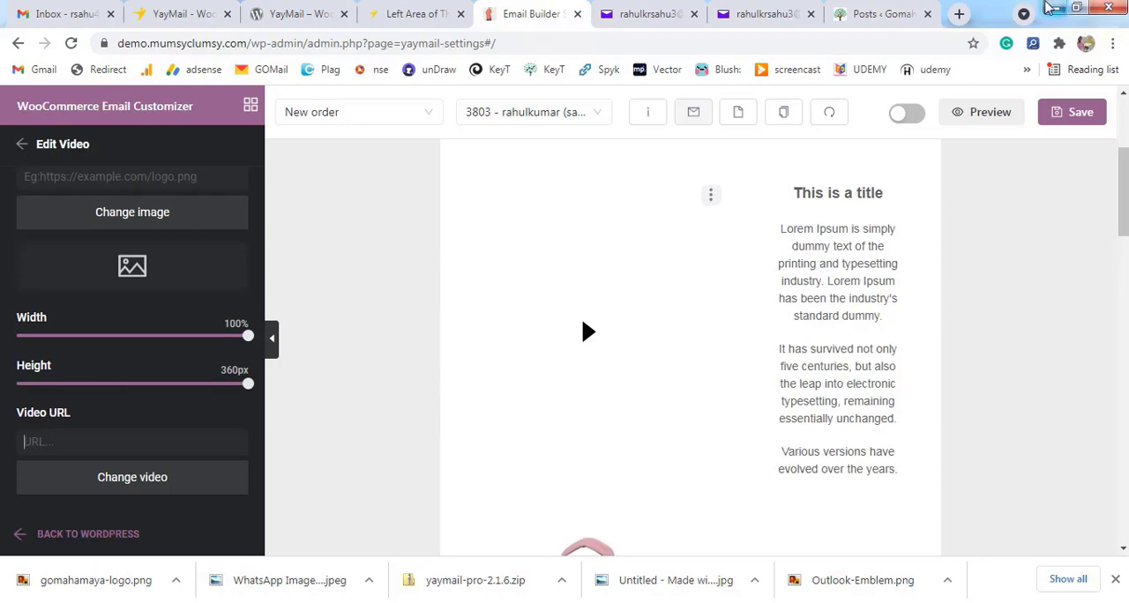
click(959, 15)
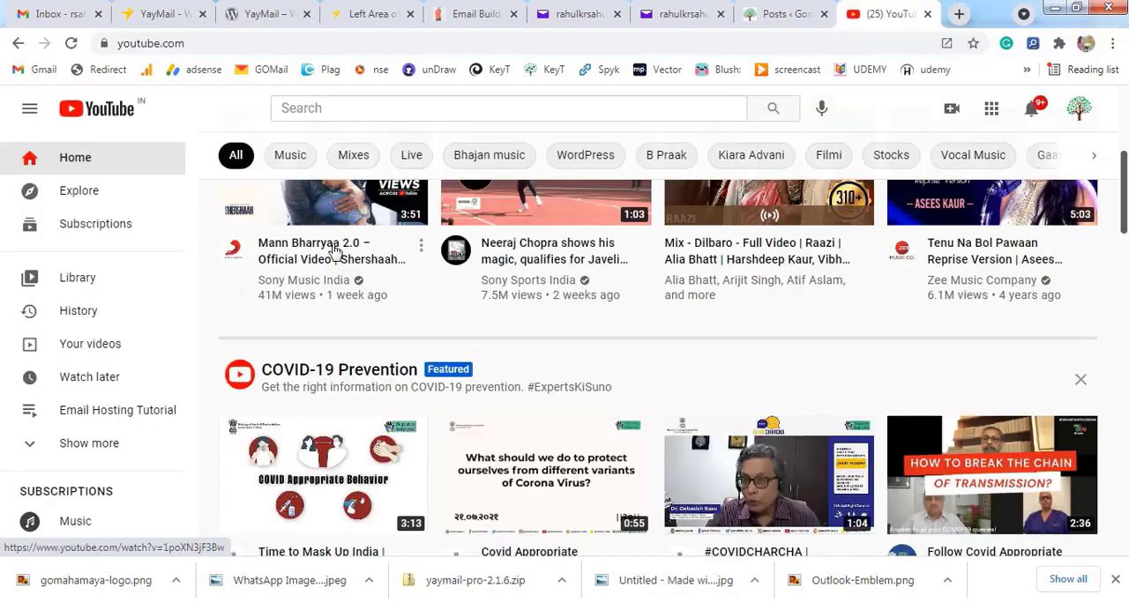
right_click(338, 214)
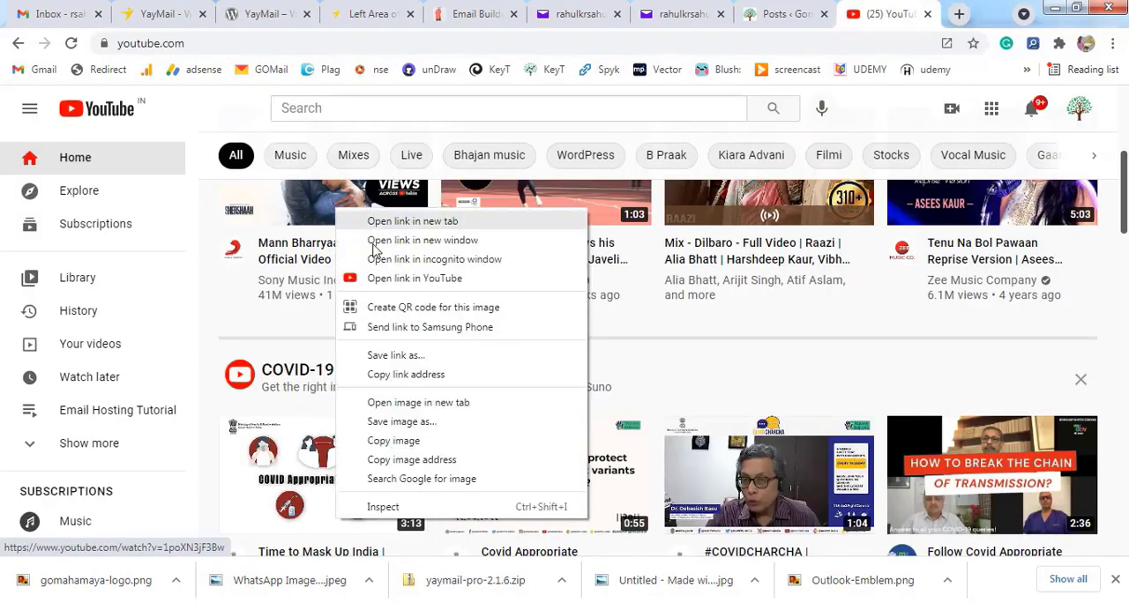
click(446, 373)
click(503, 44)
text(https://www.youtube.com/watch?v=1poXN3jF3Bw)
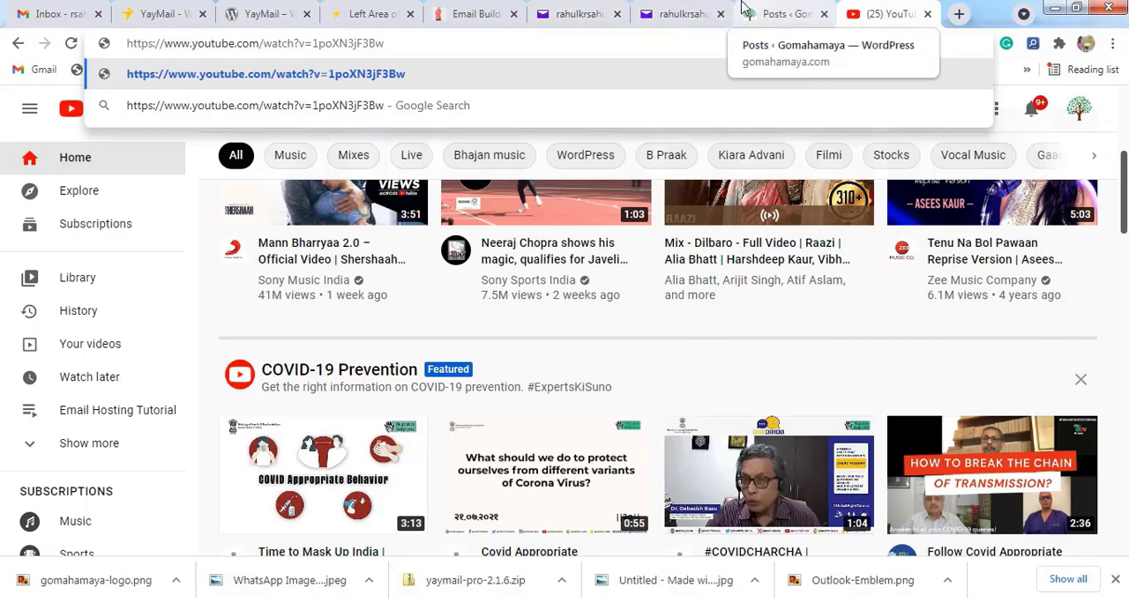
click(494, 11)
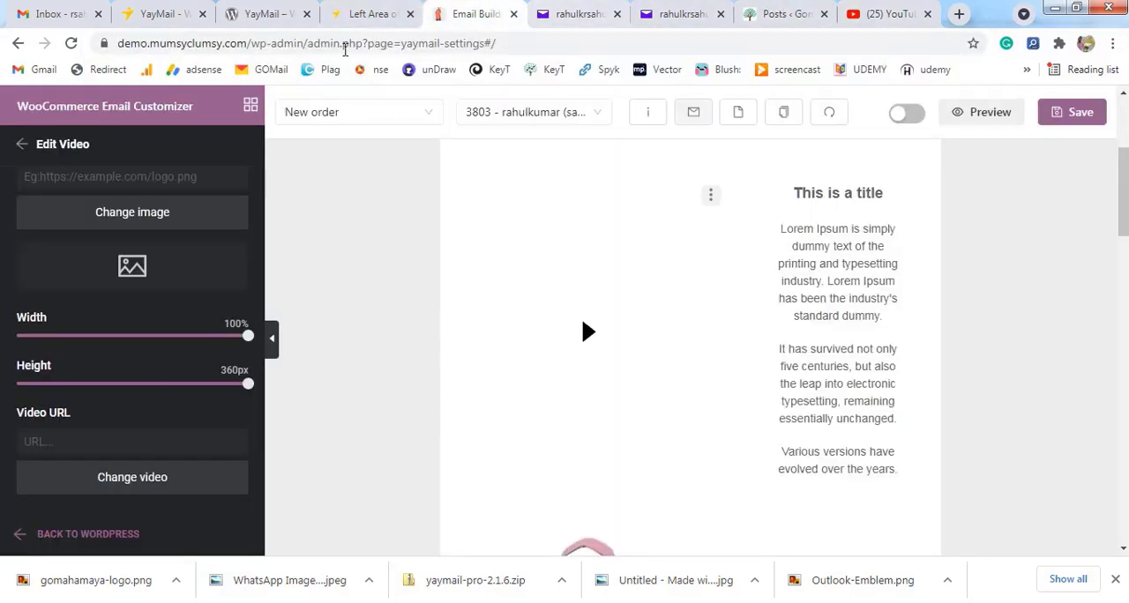
key(ctrl+v)
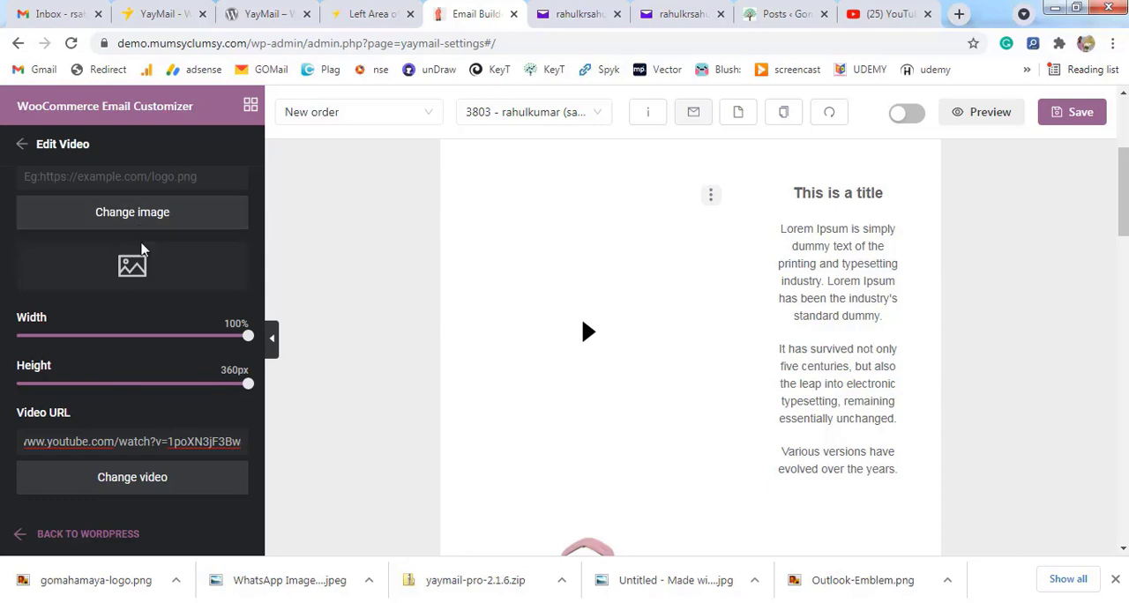
Set the video element's image overlay to the wb05-red-0.jpg bag picture from the media library.
click(138, 272)
scroll(138, 247, up, 1)
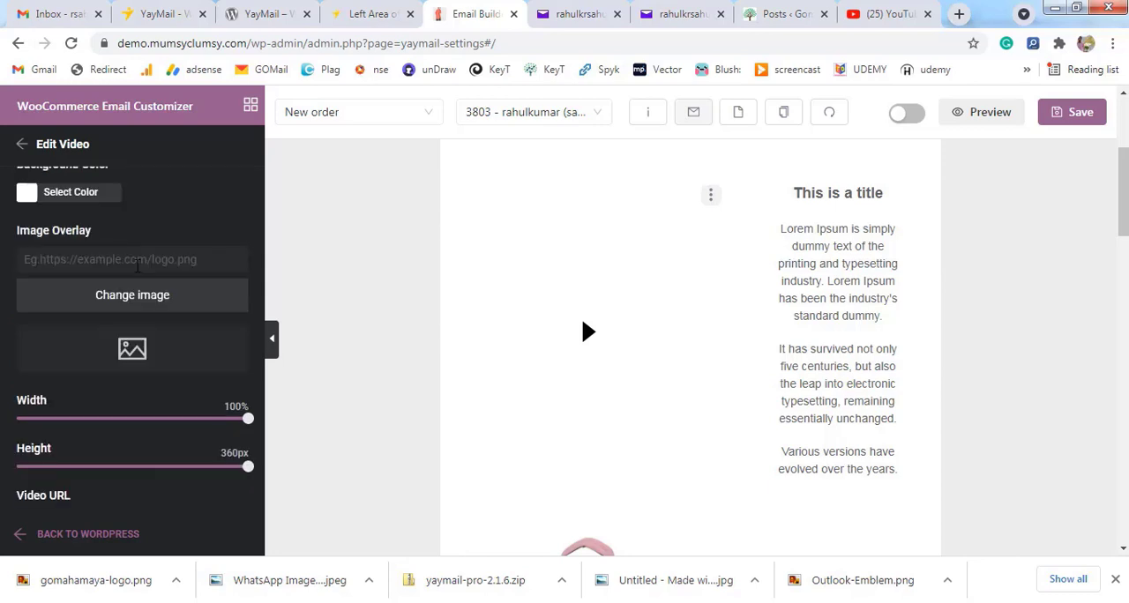
click(138, 297)
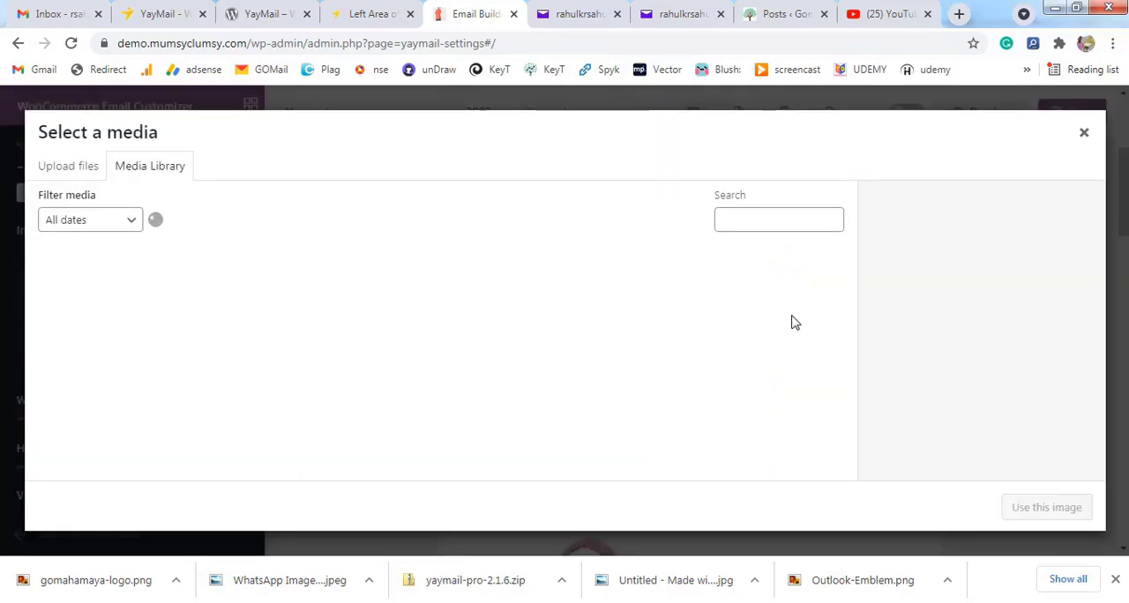
click(757, 319)
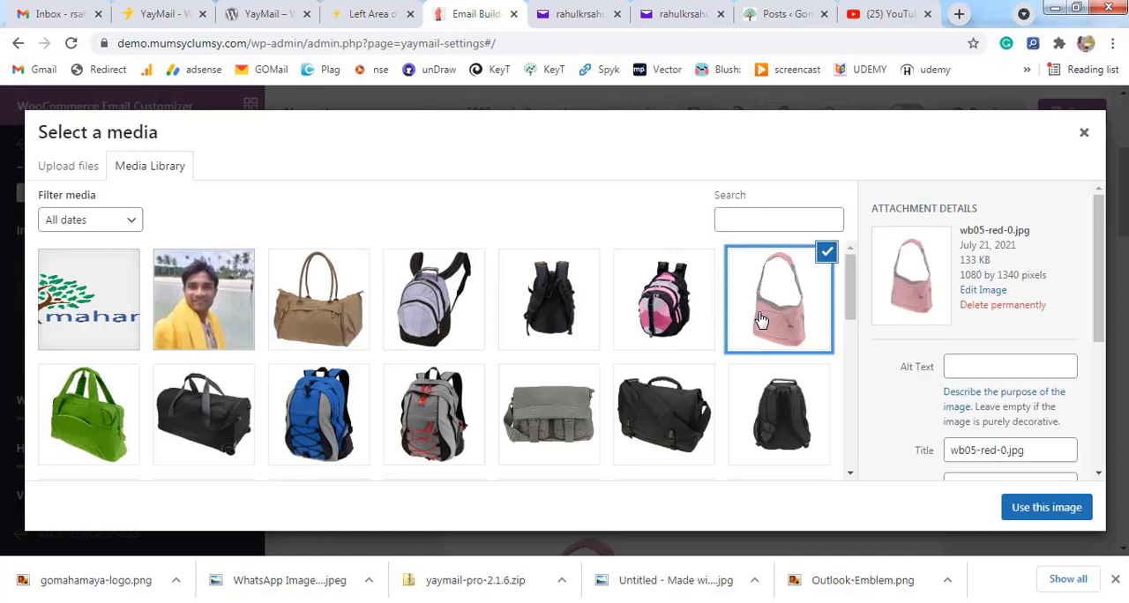
click(1050, 510)
Remove the bag image element below the video in the layout's first column.
scroll(735, 340, down, 1)
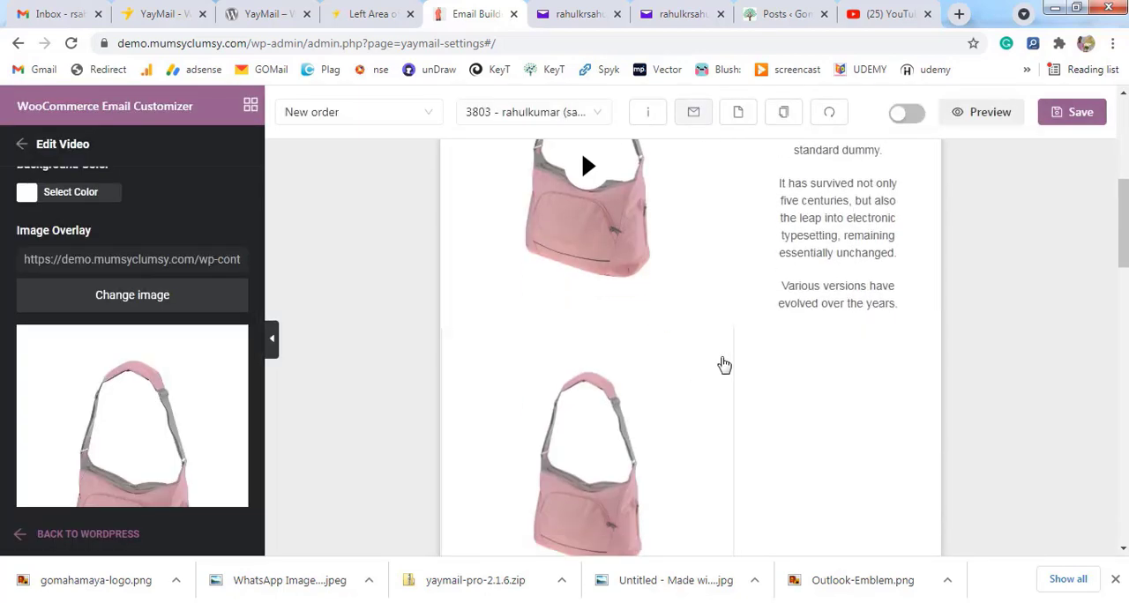
click(719, 345)
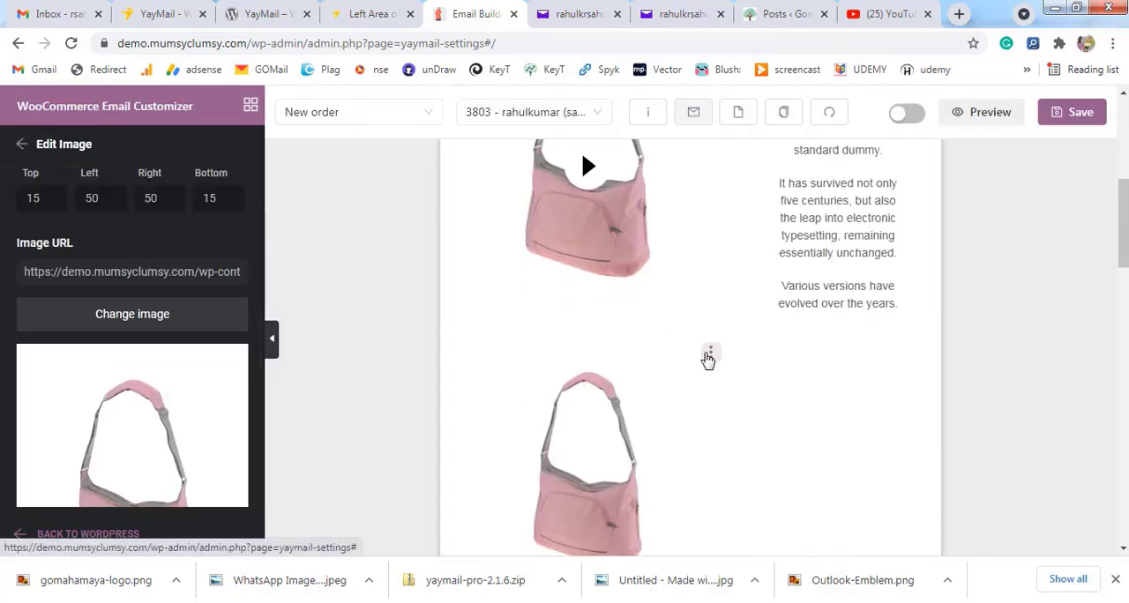
click(709, 355)
click(748, 436)
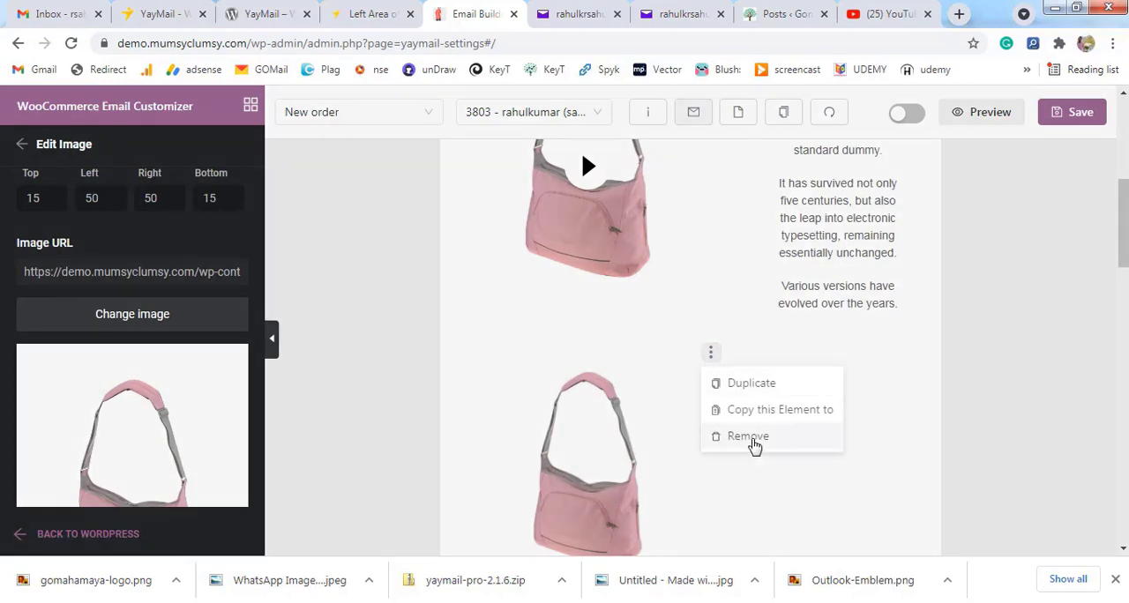
click(411, 338)
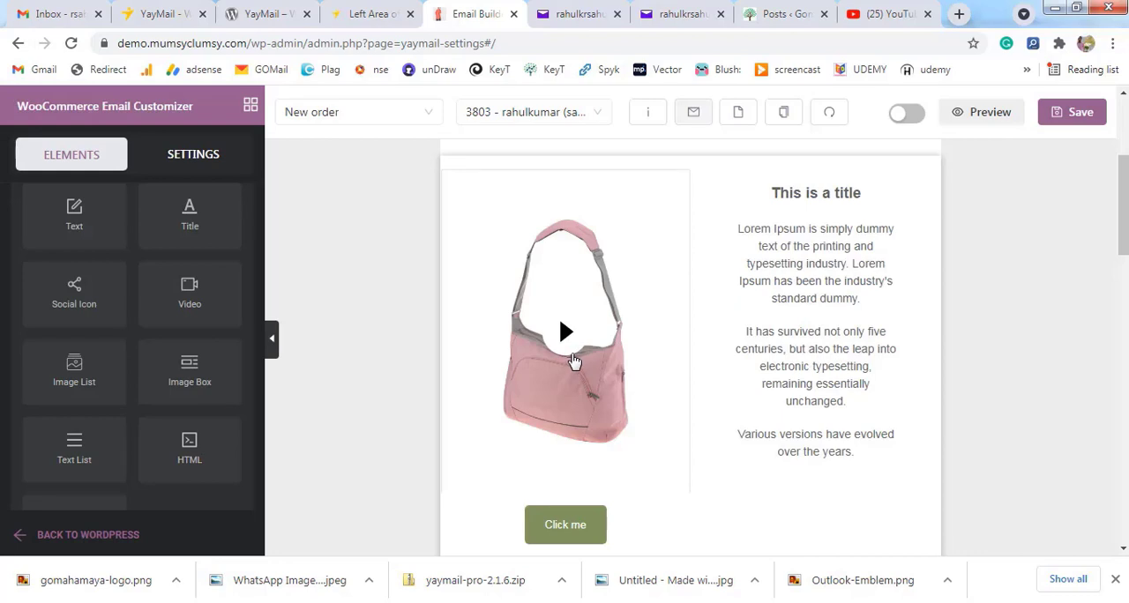
Move the order item table up so it sits directly below the Order Confirmed heading, above the title element.
scroll(575, 361, up, 2)
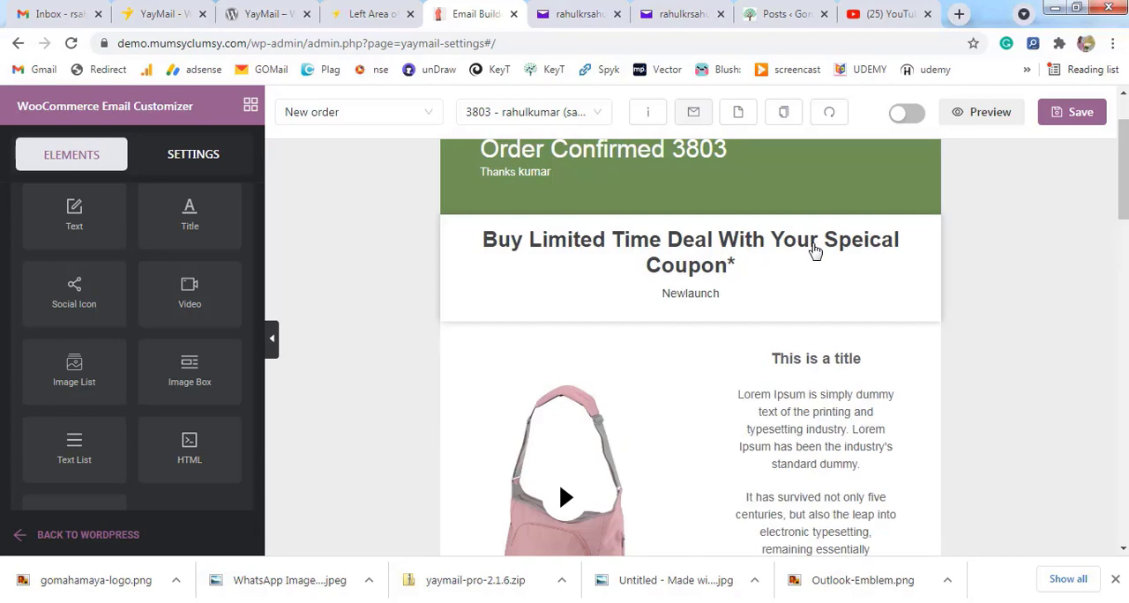
scroll(817, 256, down, 8)
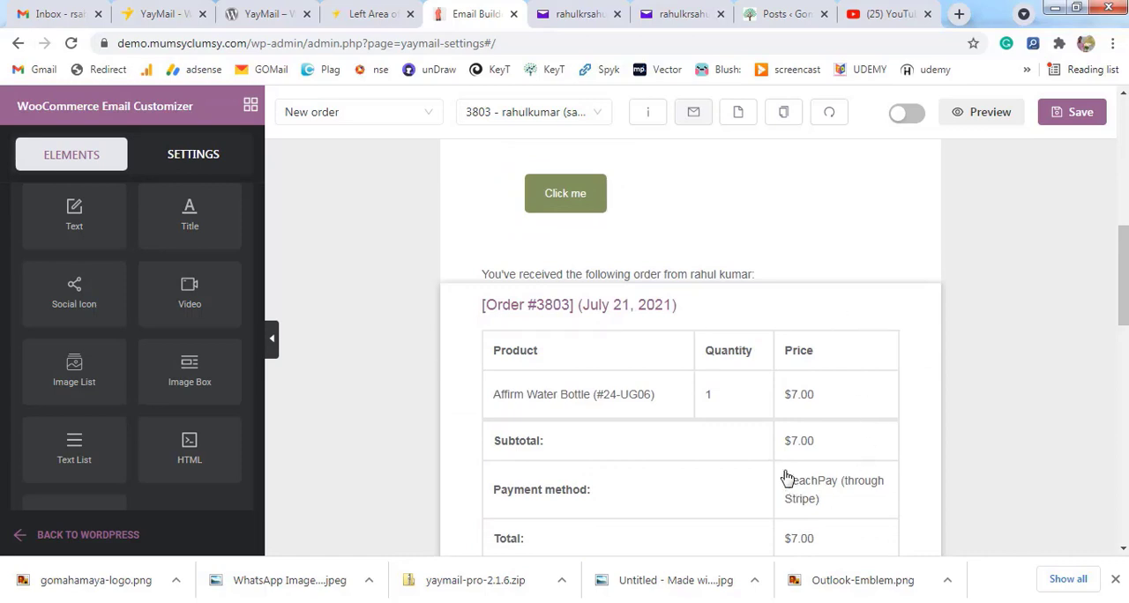
click(447, 316)
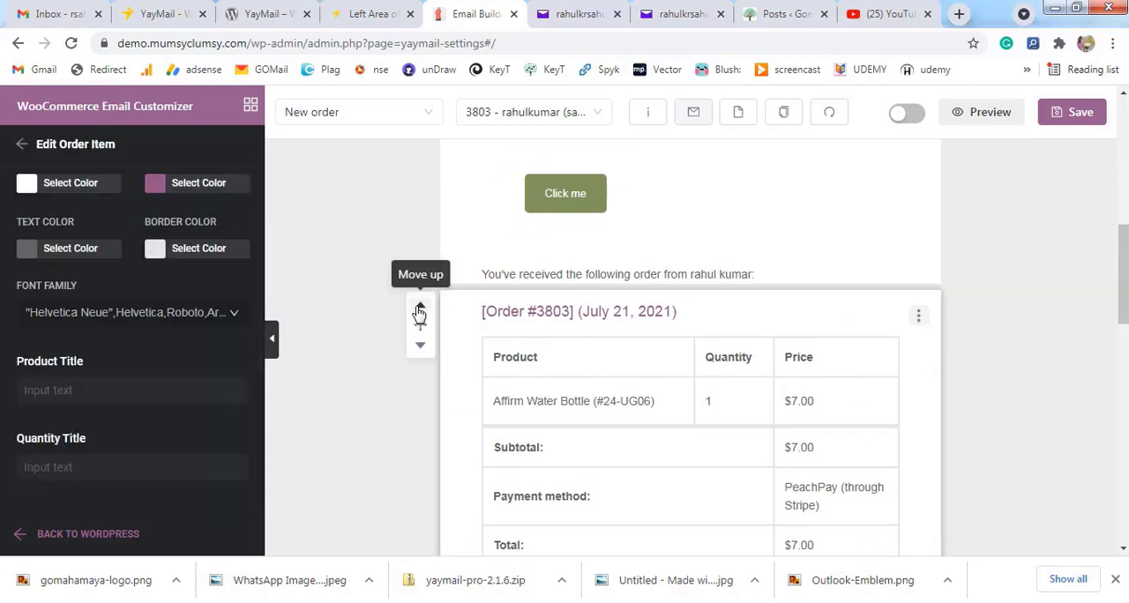
click(420, 312)
scroll(789, 369, down, 2)
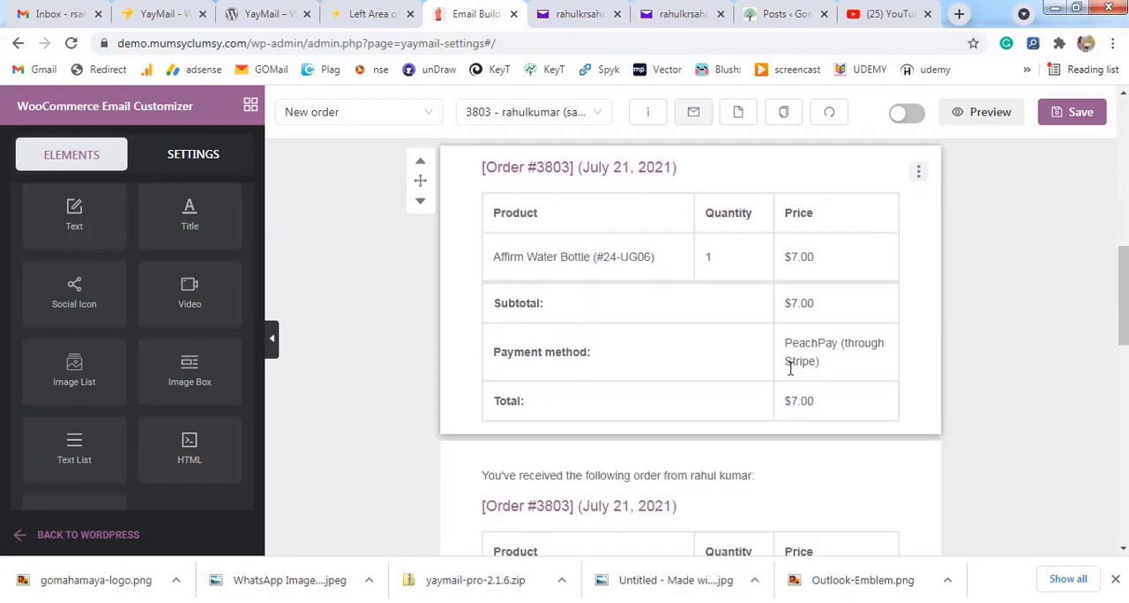
scroll(645, 323, up, 2)
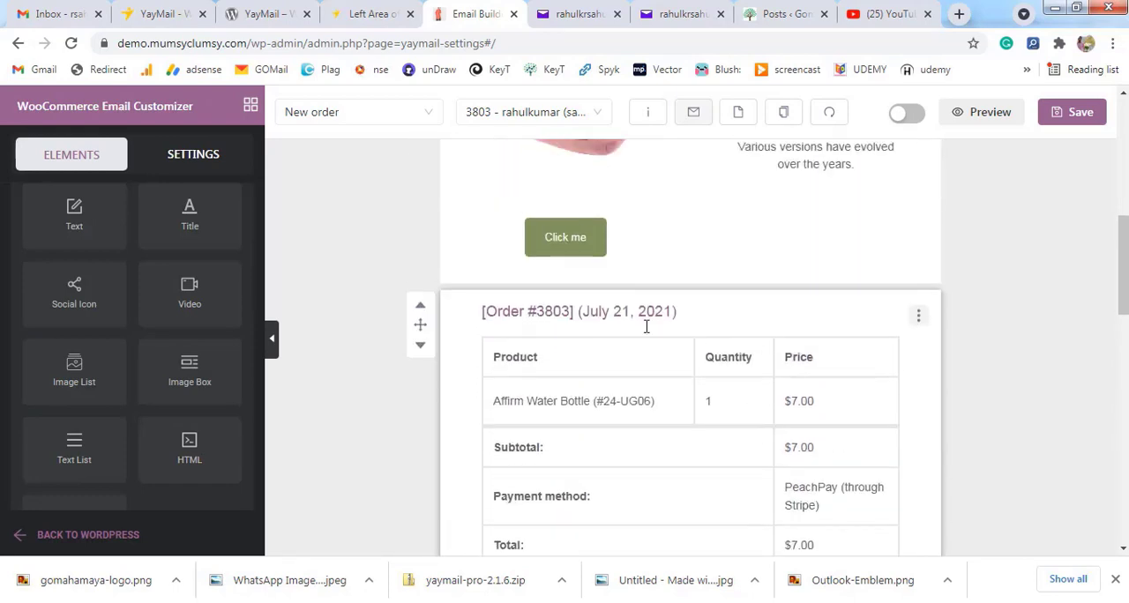
click(422, 311)
click(421, 307)
click(420, 303)
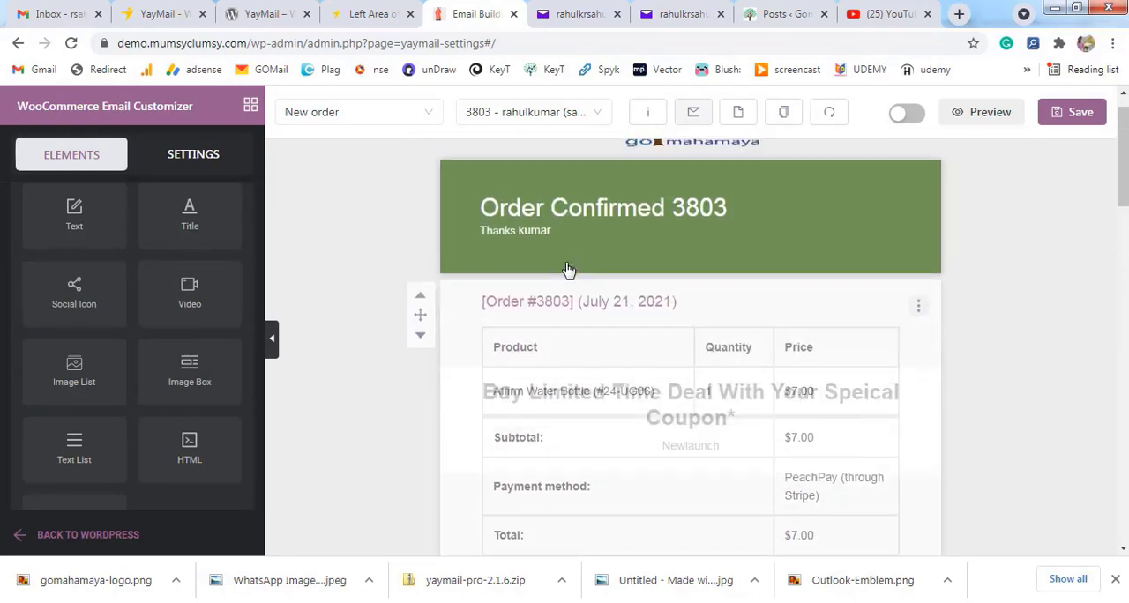
Examine the rearranged email from the order table through the coupon title to the two-column video and text section.
scroll(733, 368, down, 4)
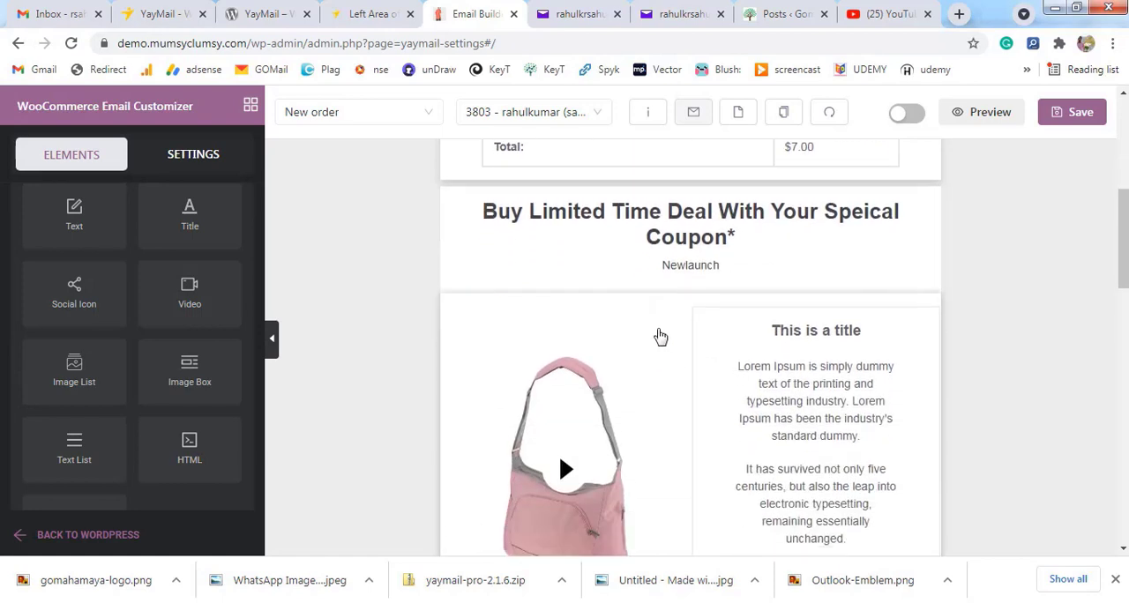
scroll(747, 391, down, 2)
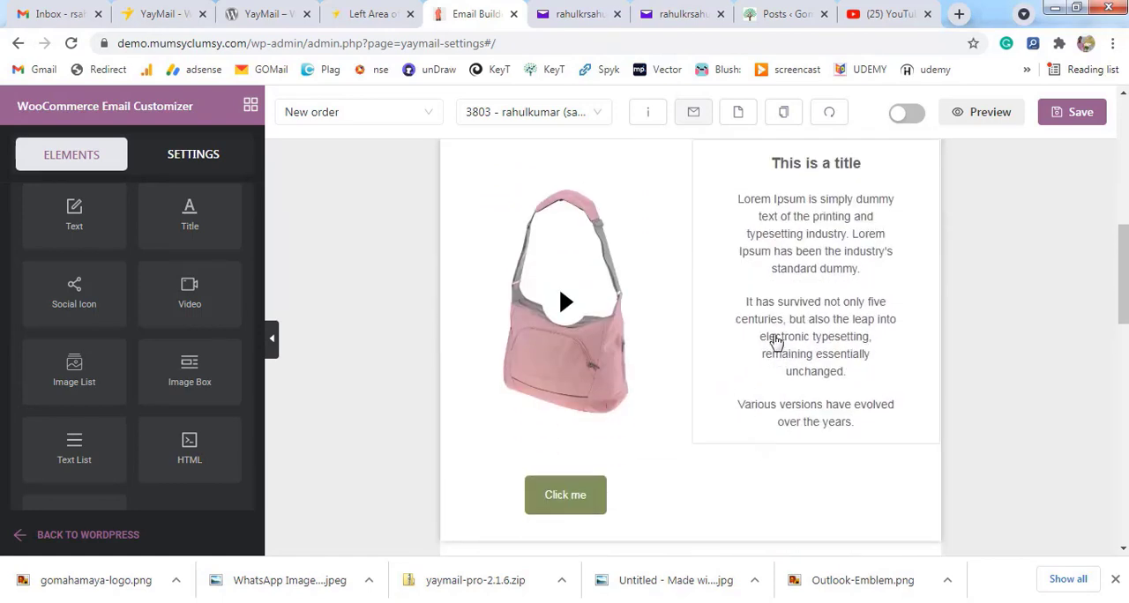
scroll(775, 342, up, 5)
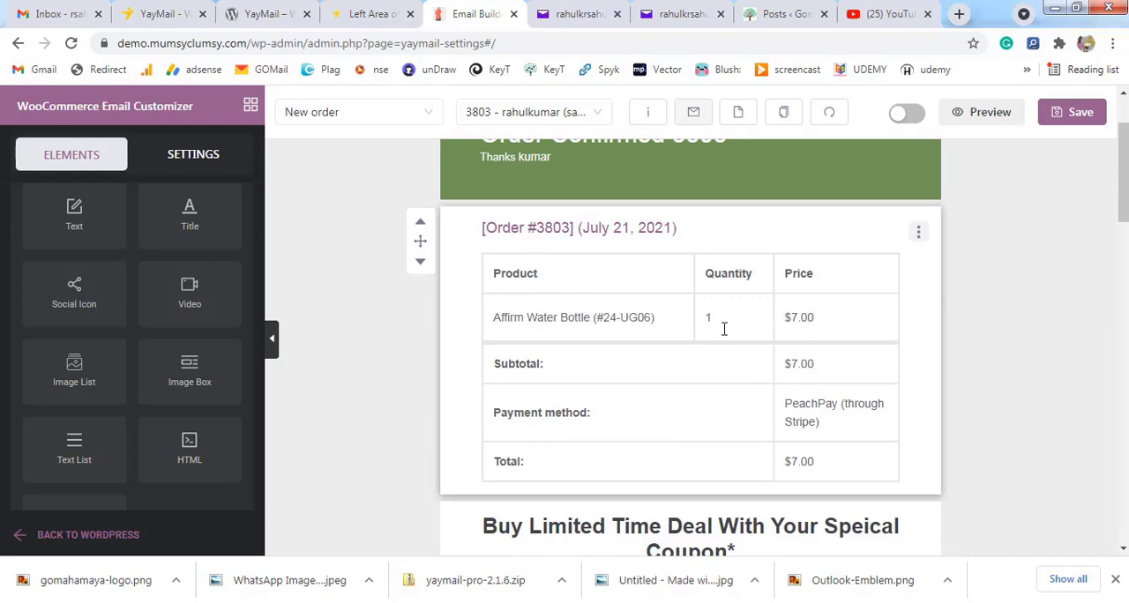
scroll(888, 363, down, 3)
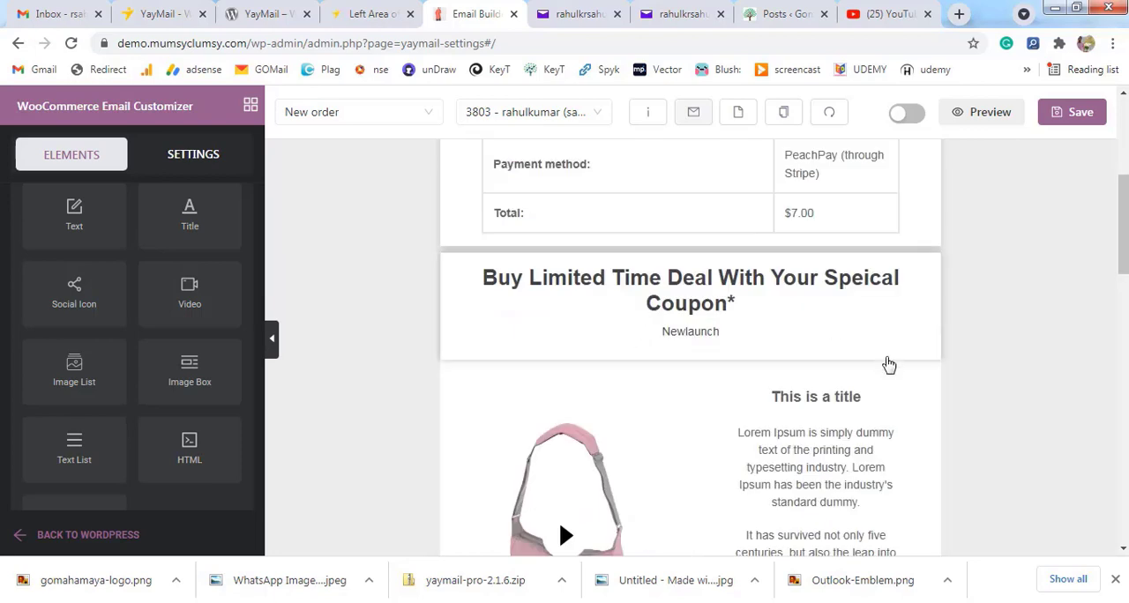
scroll(872, 386, down, 1)
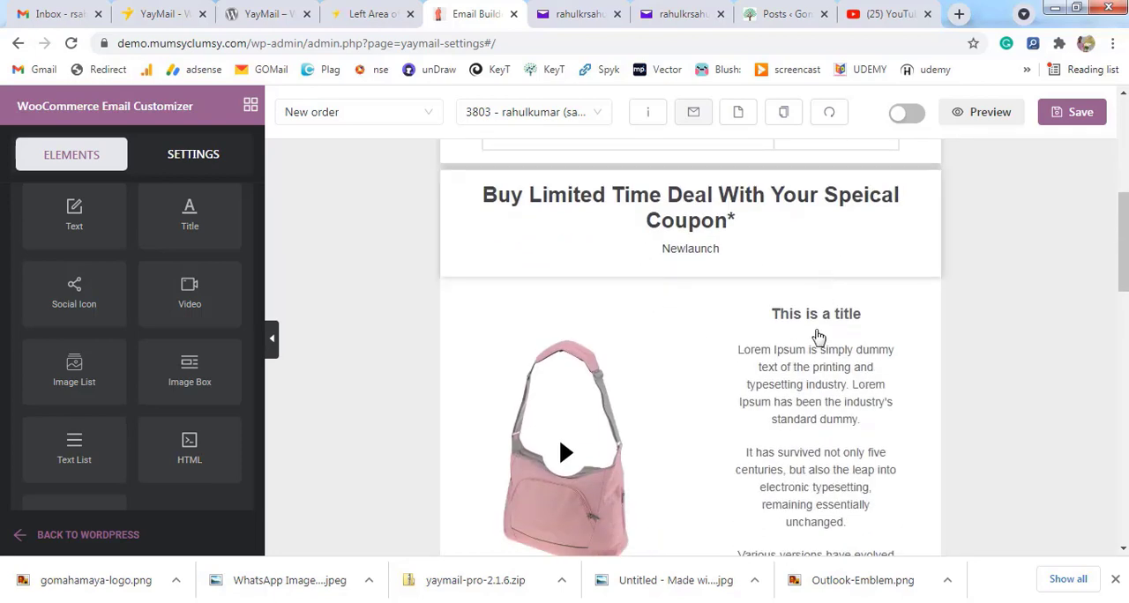
scroll(819, 330, down, 1)
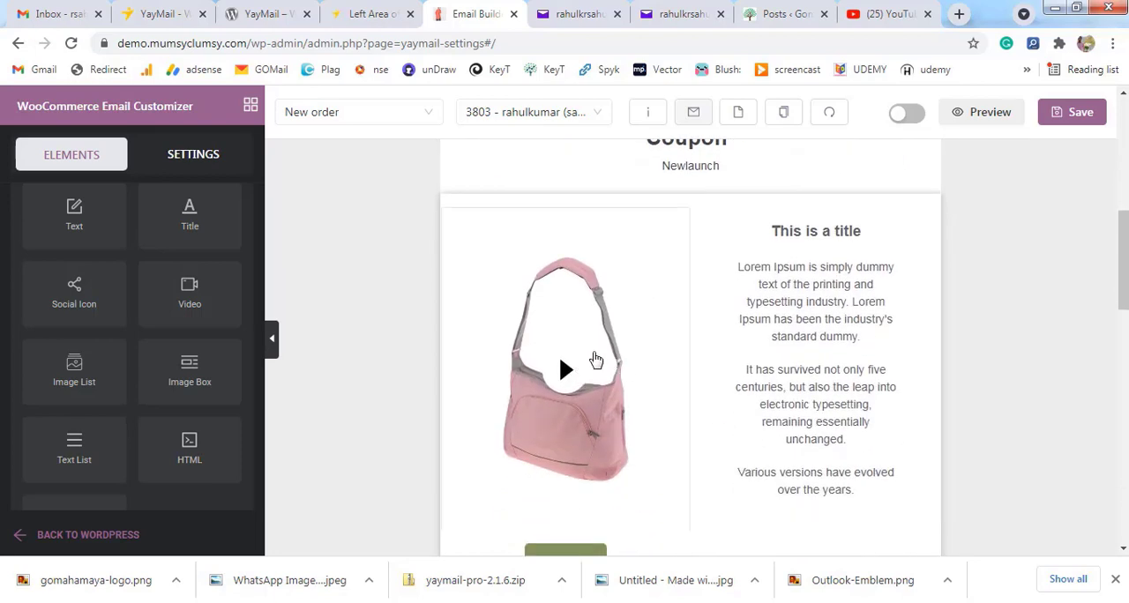
scroll(596, 360, up, 1)
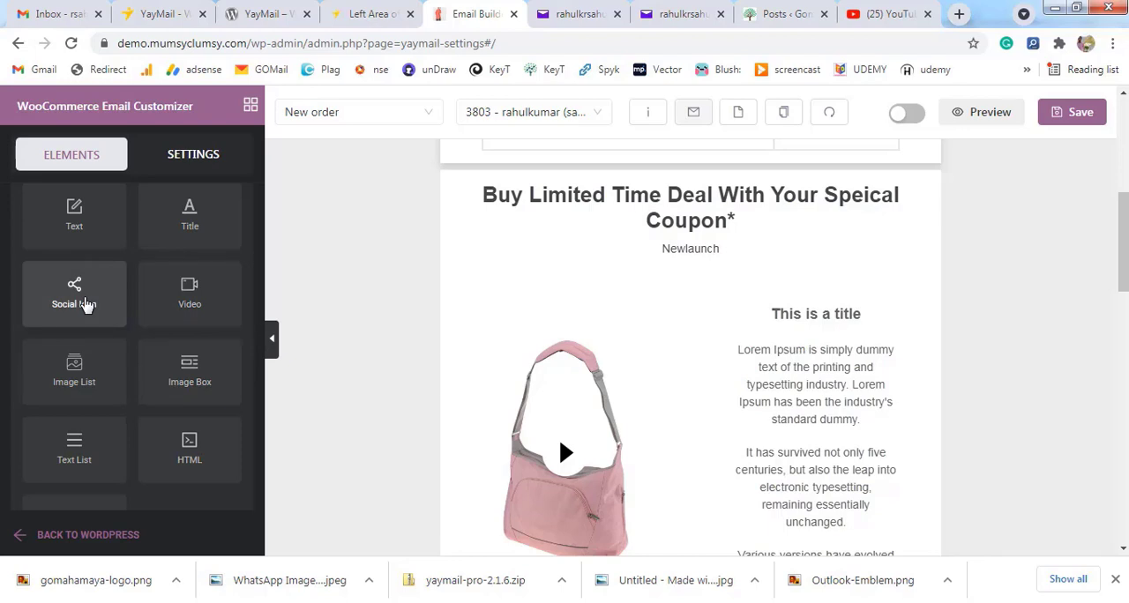
Place a social icon element above the coupon title and remove it again.
drag(88, 304, 695, 214)
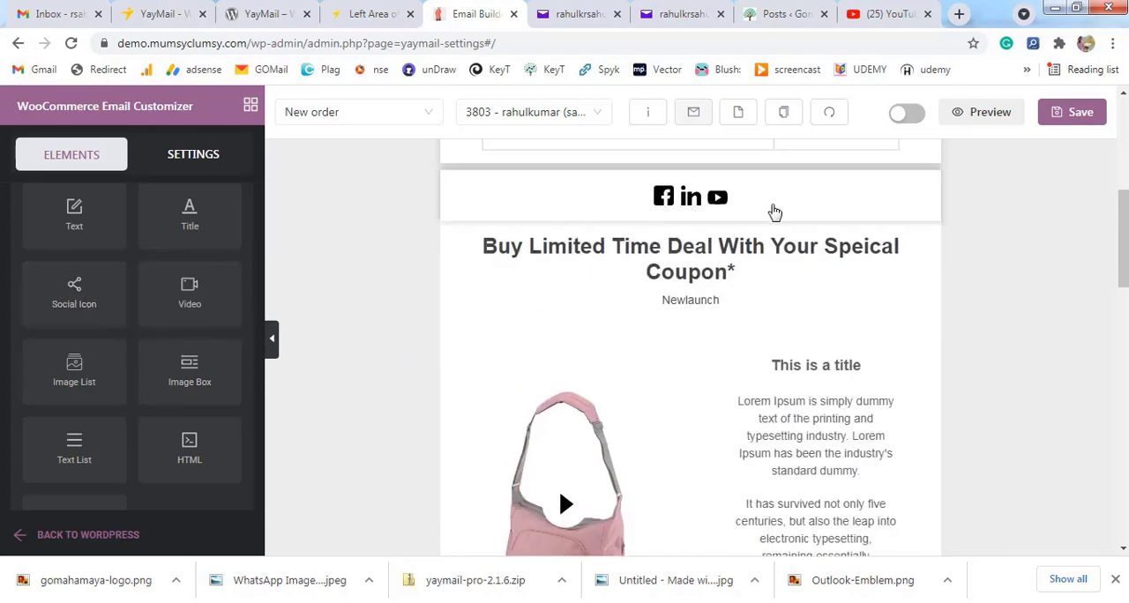
drag(746, 206, 748, 244)
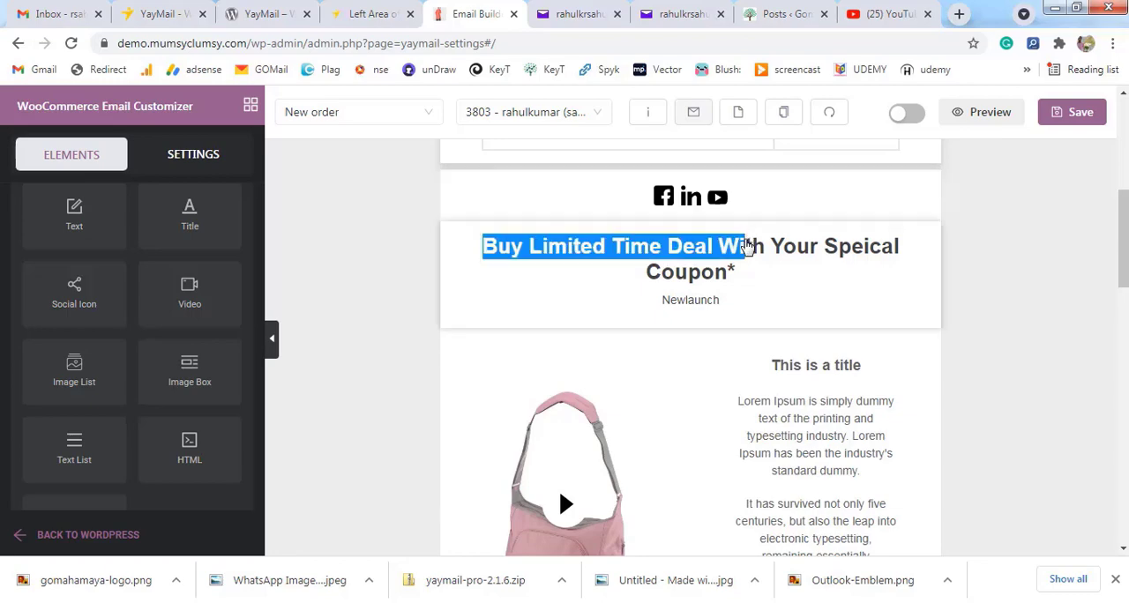
click(753, 208)
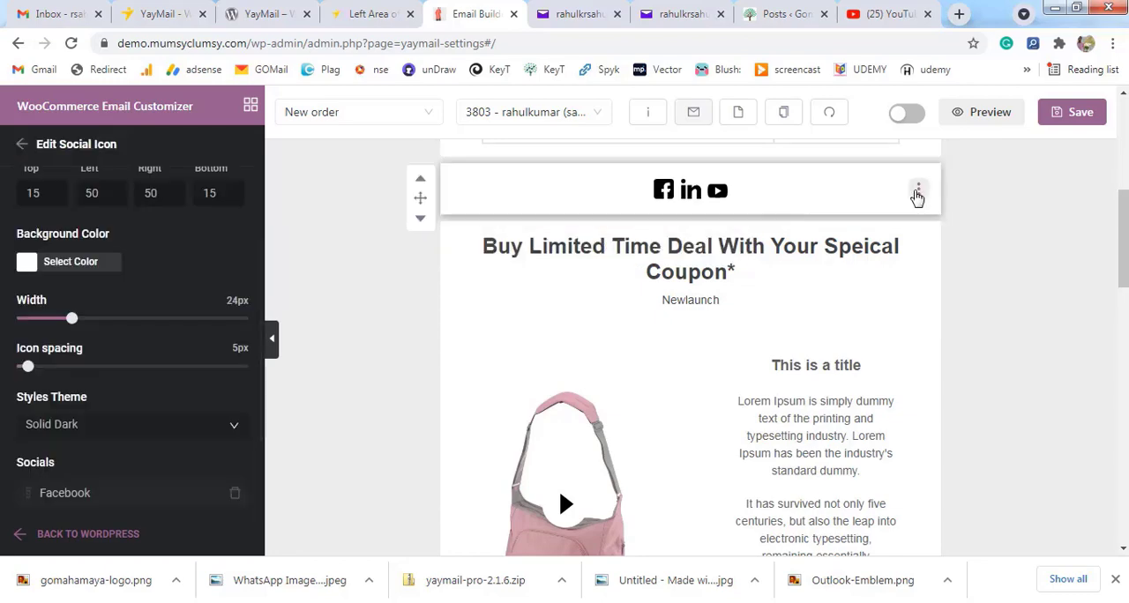
click(919, 189)
click(944, 272)
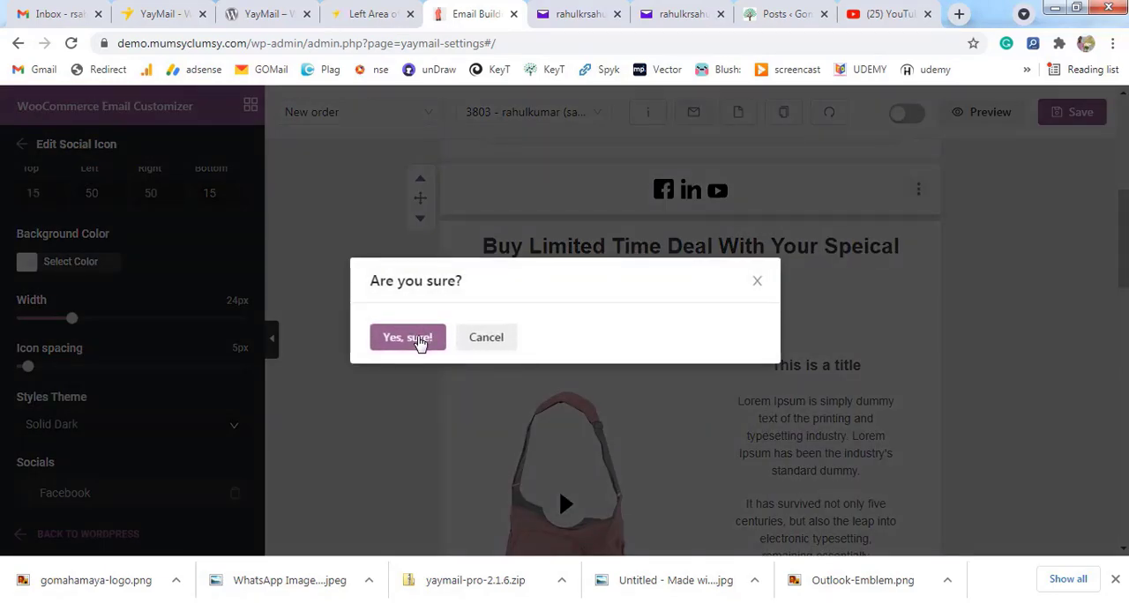
click(417, 341)
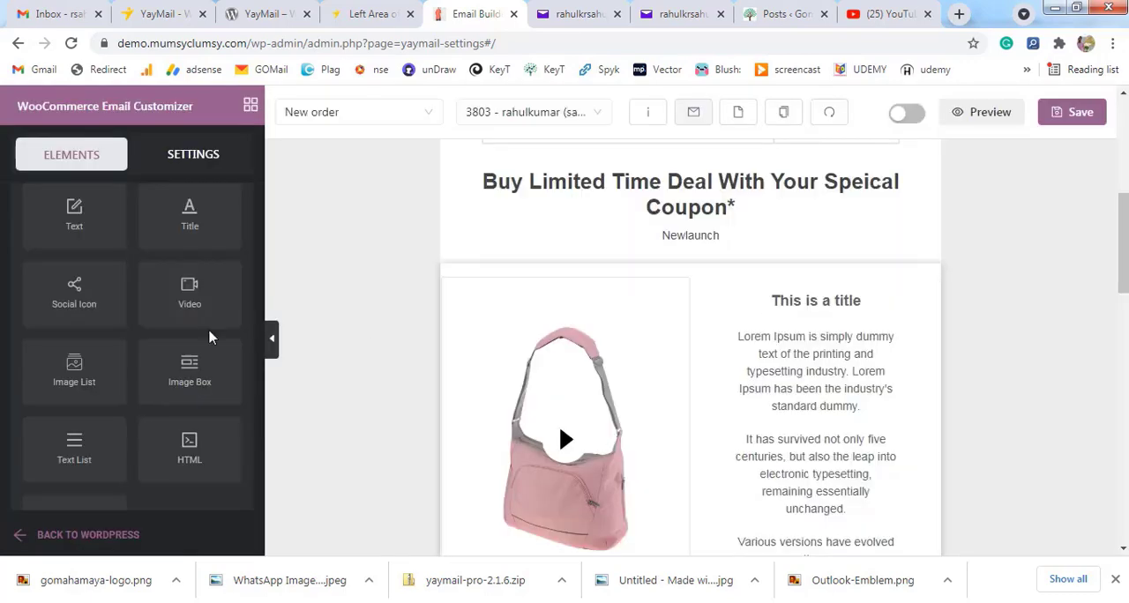
Place a social icon element at the end of the email, below the "Congratulations on the sale." text.
drag(1123, 279, 1122, 528)
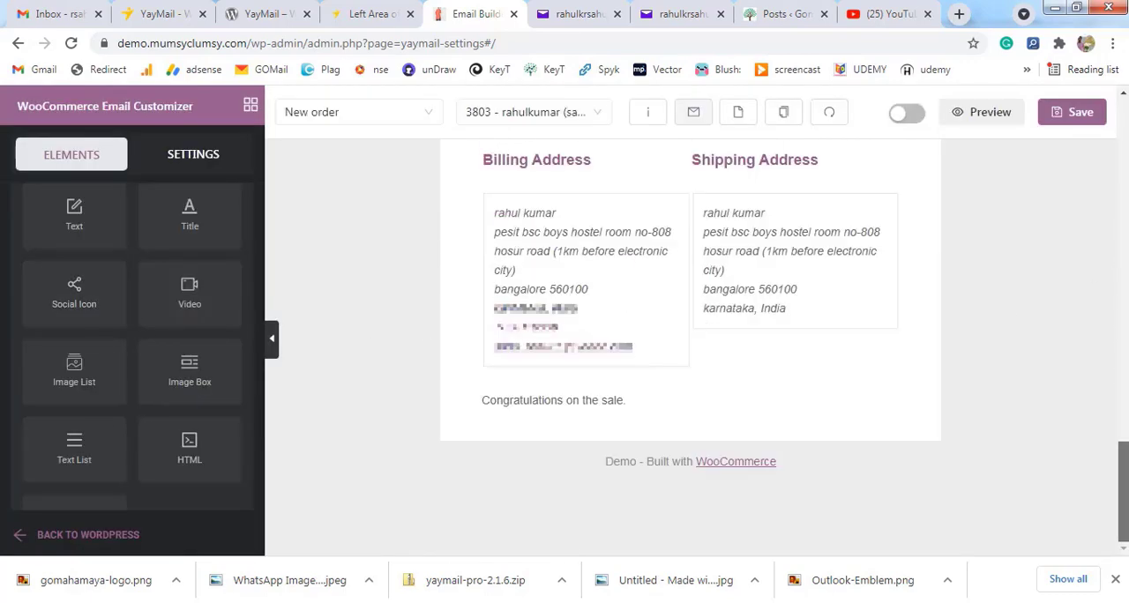
drag(91, 292, 703, 464)
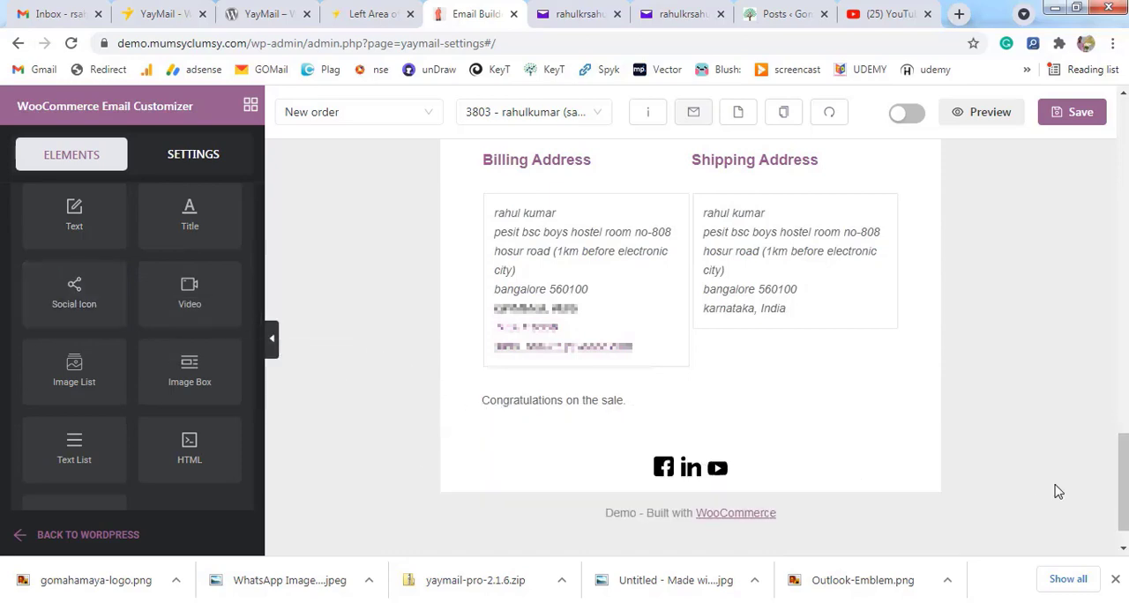
scroll(164, 396, down, 4)
scroll(141, 291, up, 3)
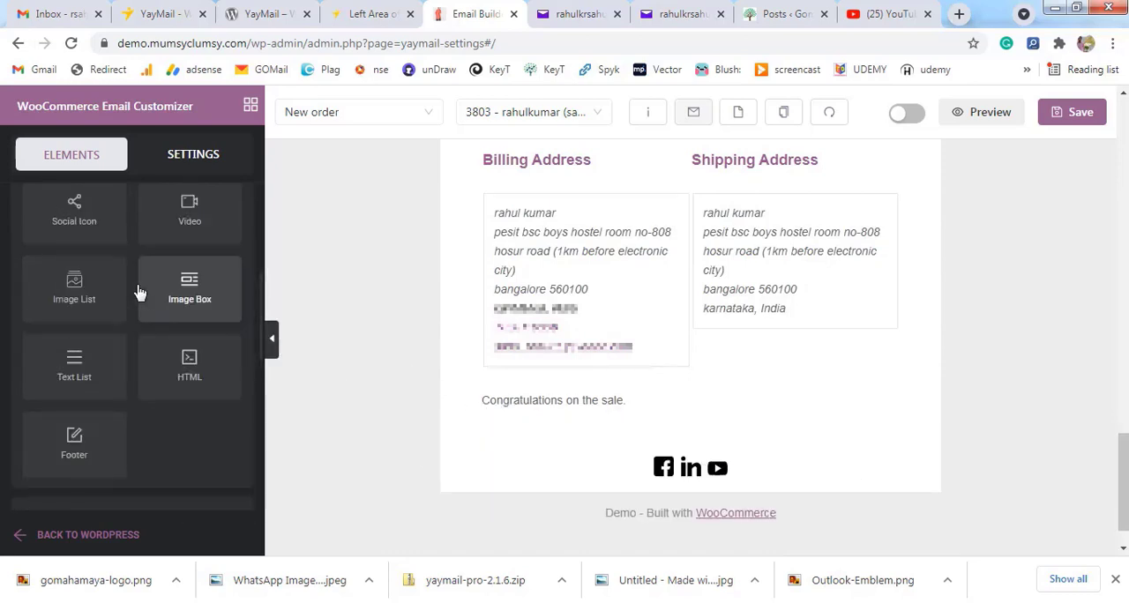
Insert a footer element between the billing and shipping addresses and the "Congratulations on the sale." text.
scroll(131, 370, down, 3)
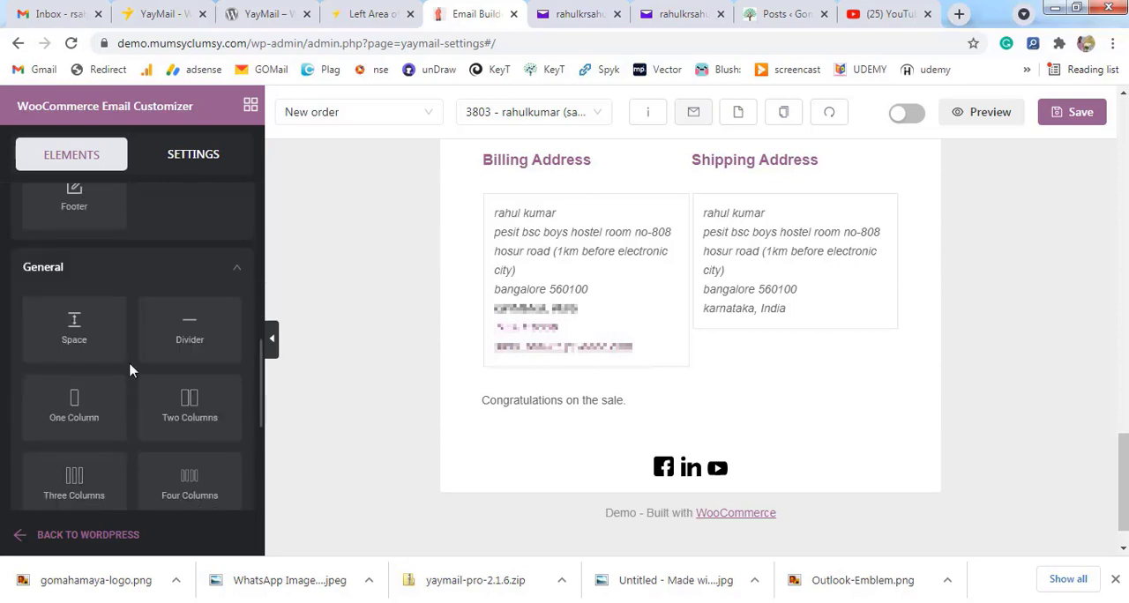
scroll(130, 371, up, 1)
drag(75, 277, 680, 419)
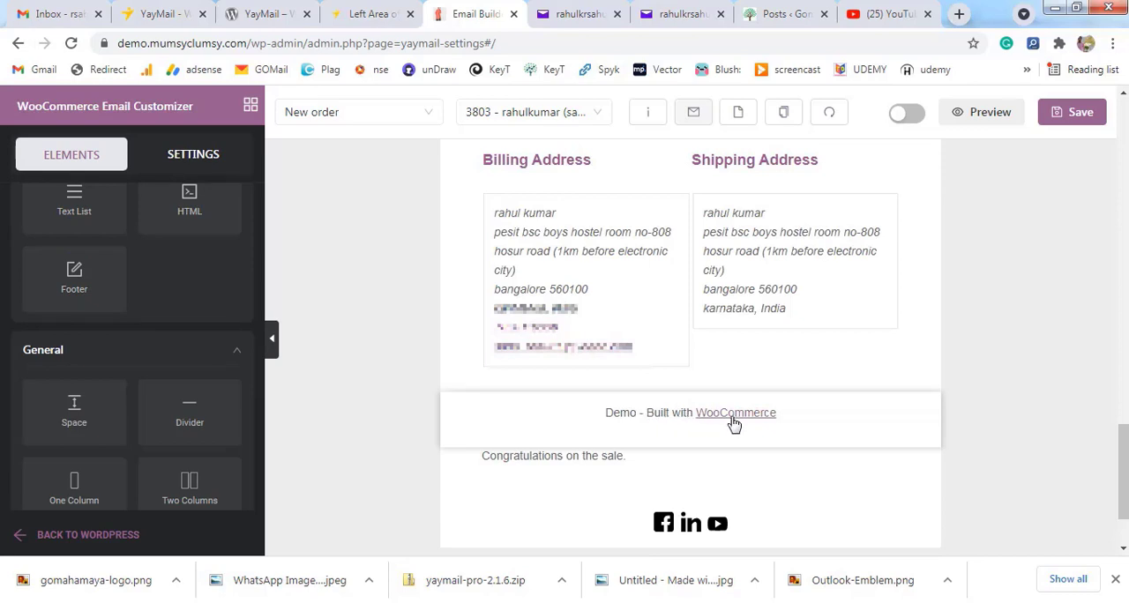
Open the new footer element's text and highlight its [yaymail_site_name] shortcode and the WooCommerce link.
click(805, 427)
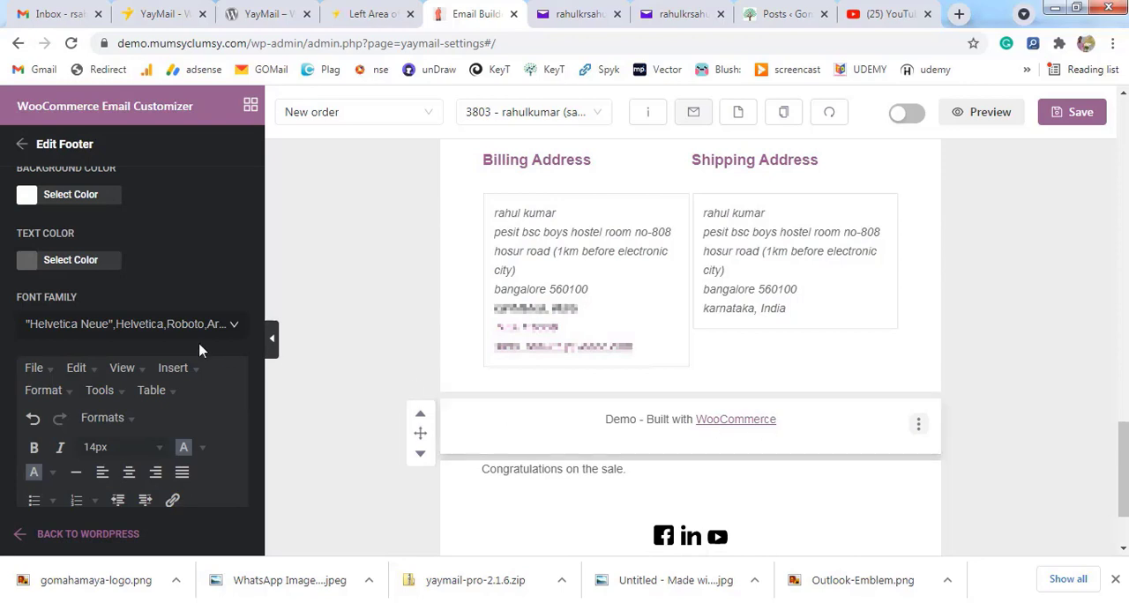
scroll(132, 353, down, 3)
click(188, 408)
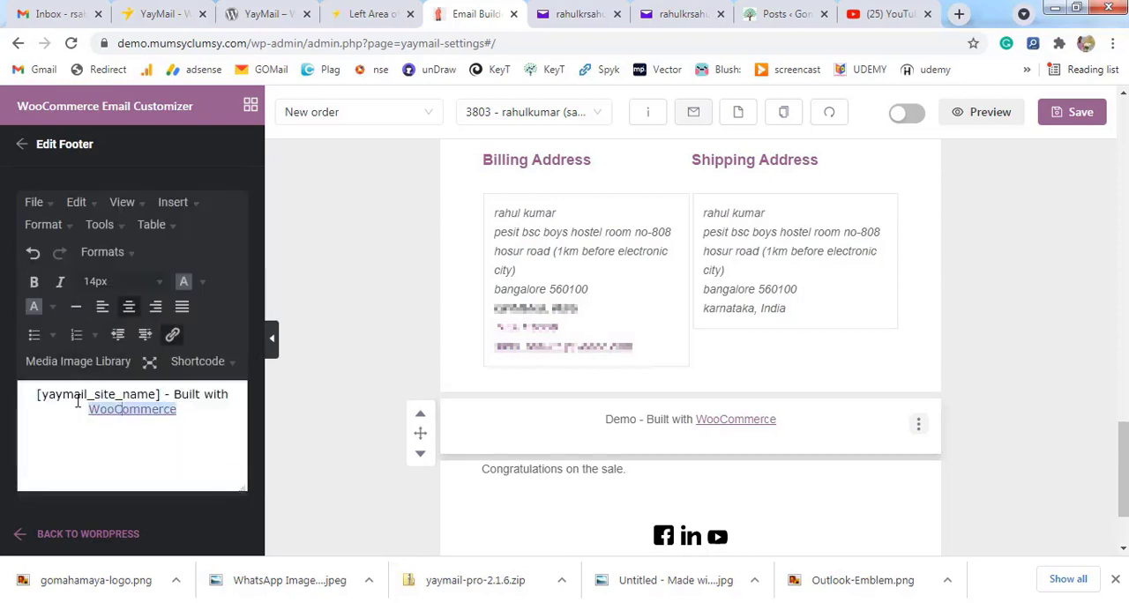
click(37, 395)
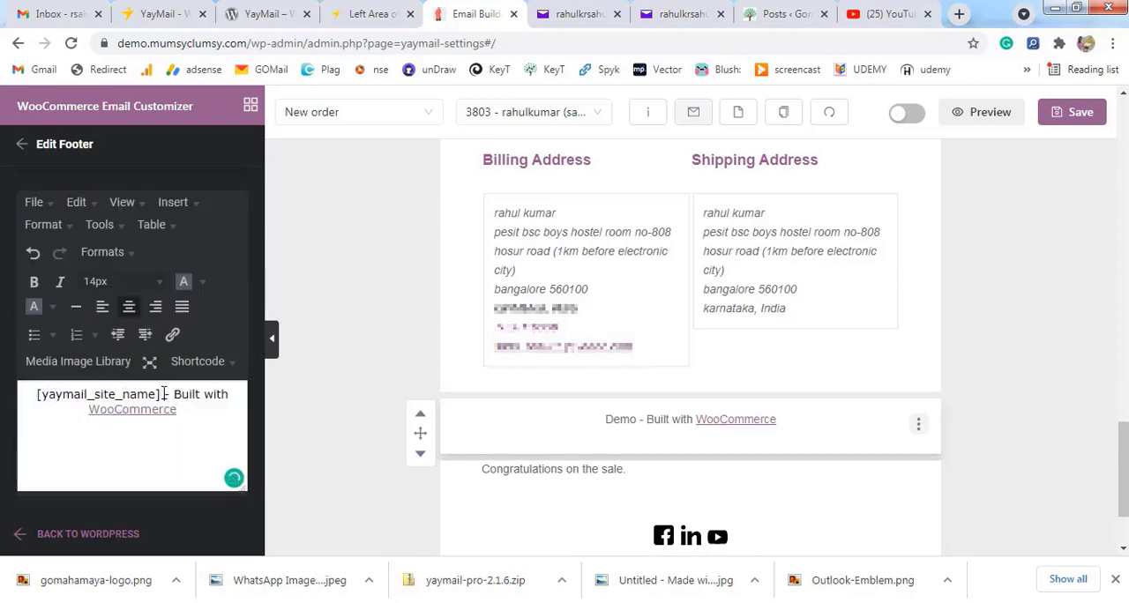
drag(163, 395, 34, 398)
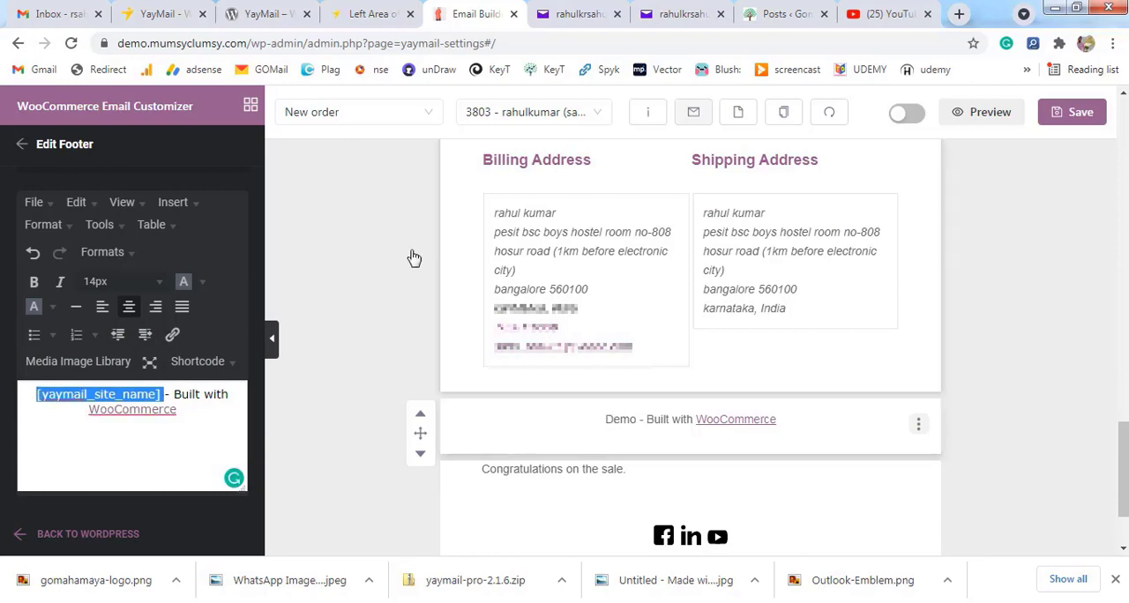
click(176, 411)
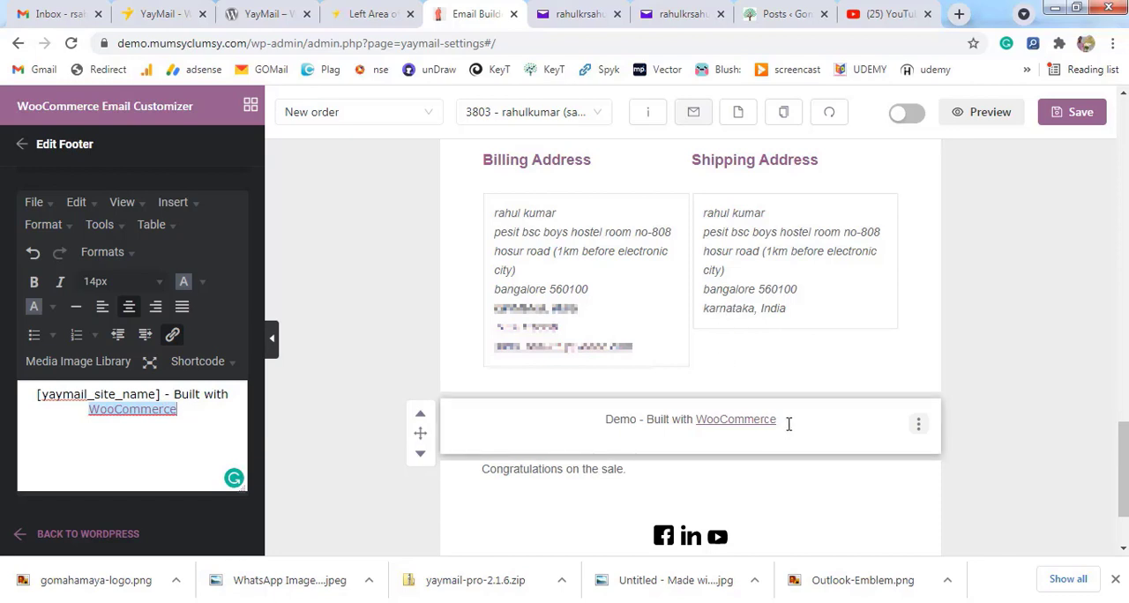
Change the link text in the new footer element from WooCommerce to "Amazon".
drag(187, 409, 95, 415)
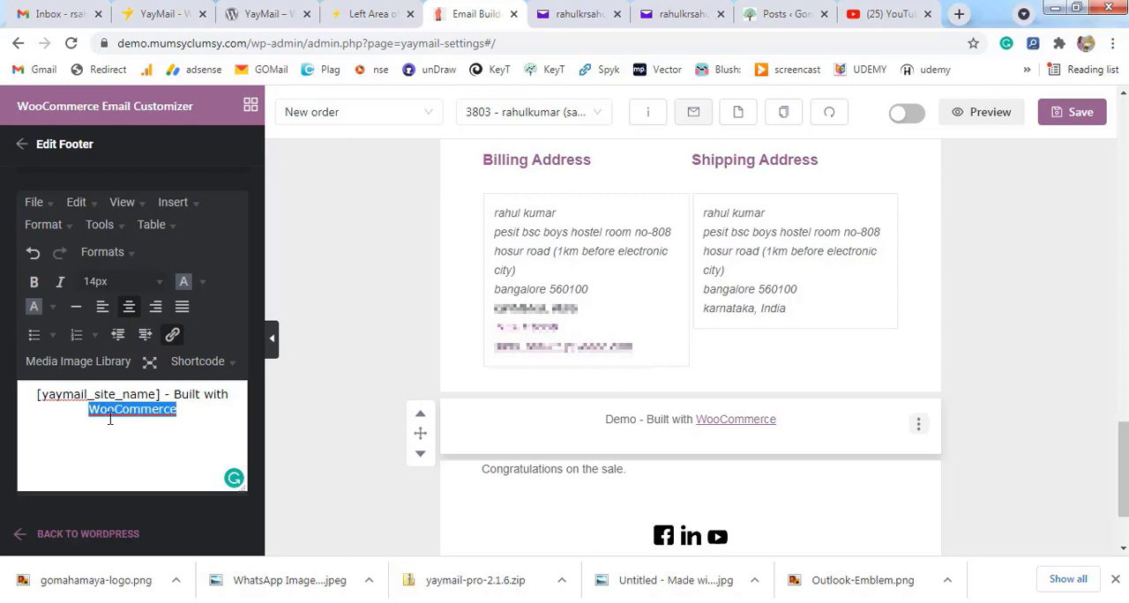
text(Amzon)
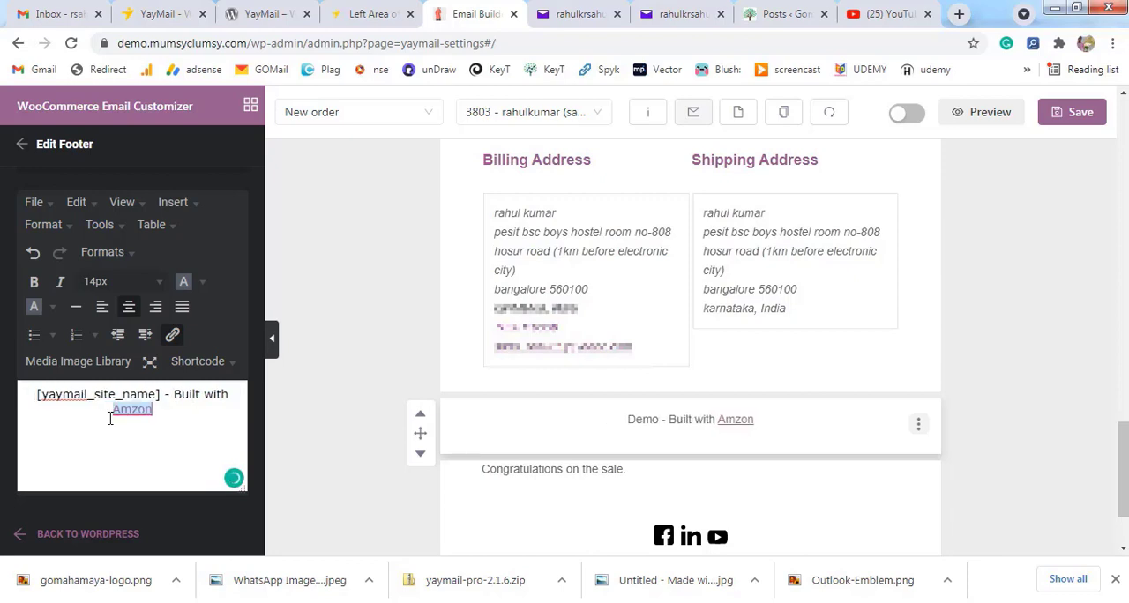
text(a)
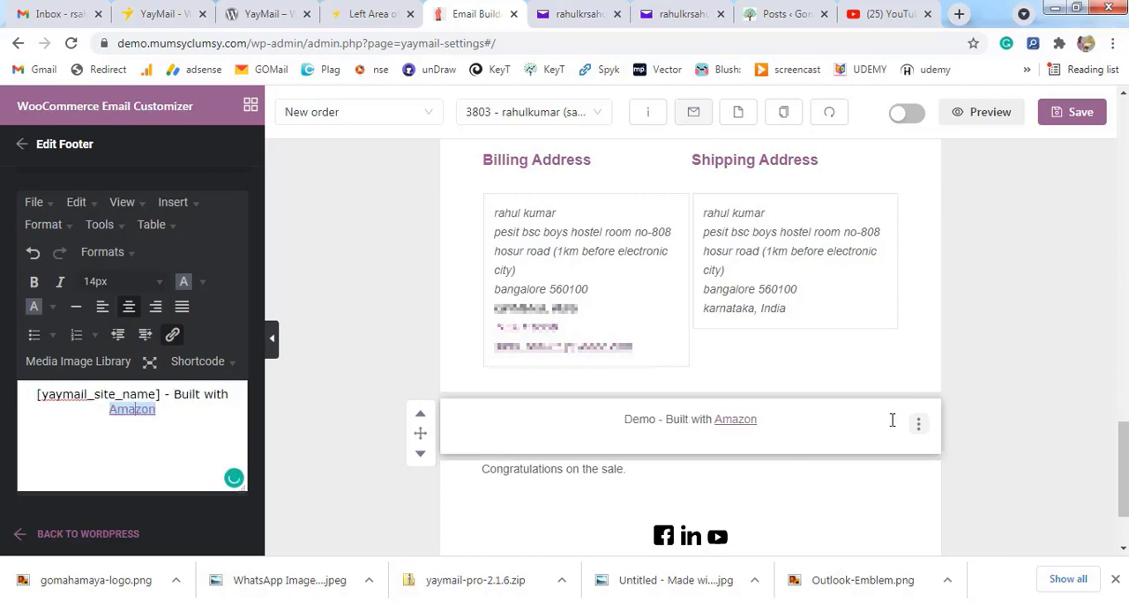
Move the "Congratulations on the sale." text above the Amazon footer and remove the old WooCommerce footer at the end of the email.
click(575, 479)
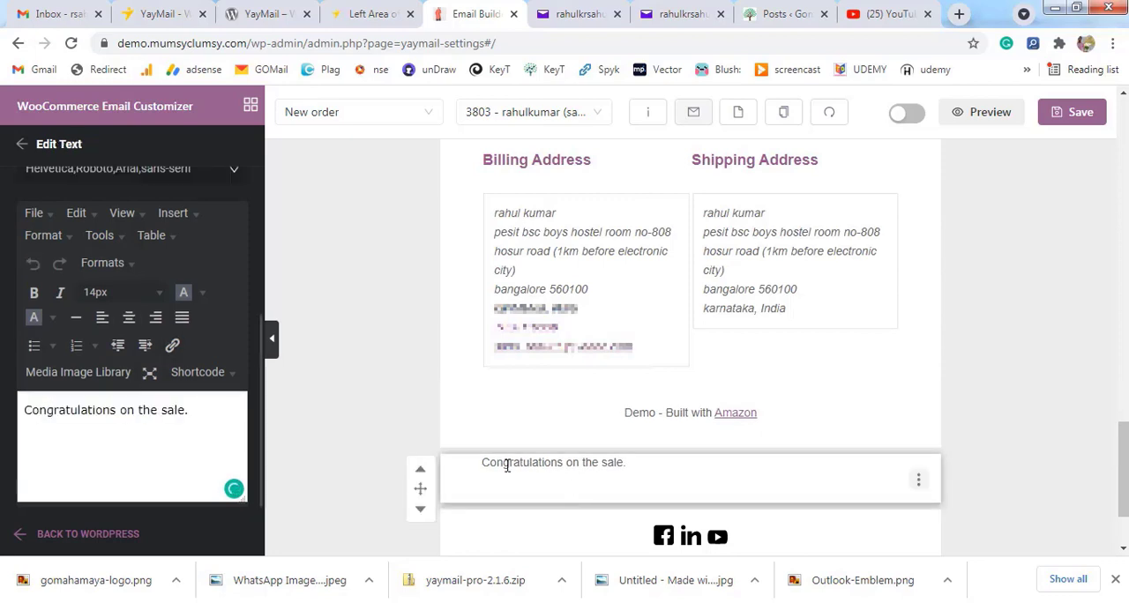
click(421, 473)
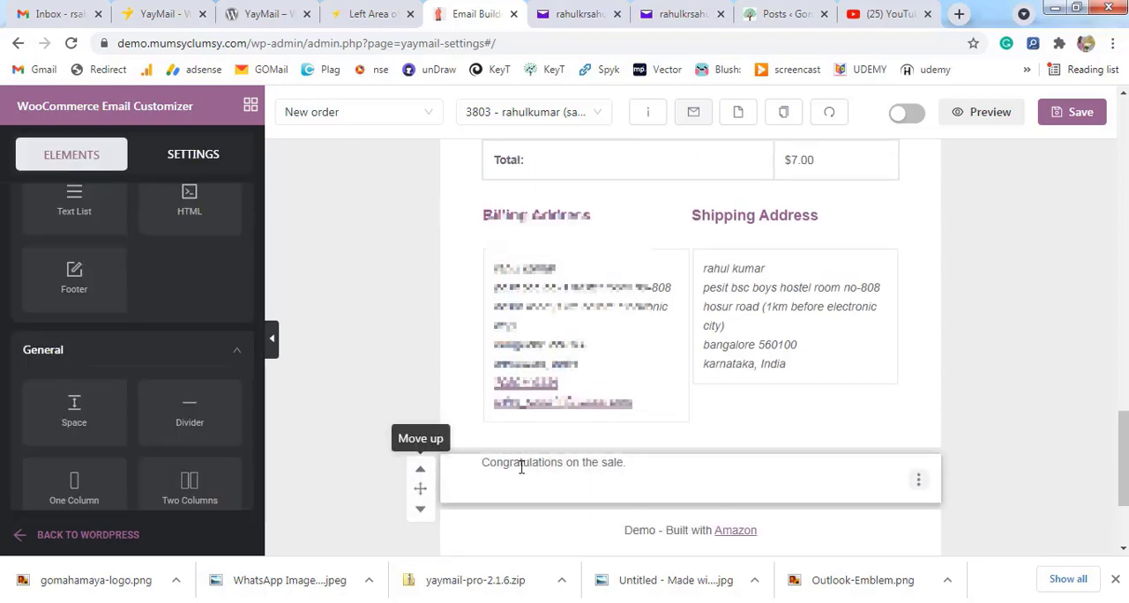
scroll(948, 485, down, 3)
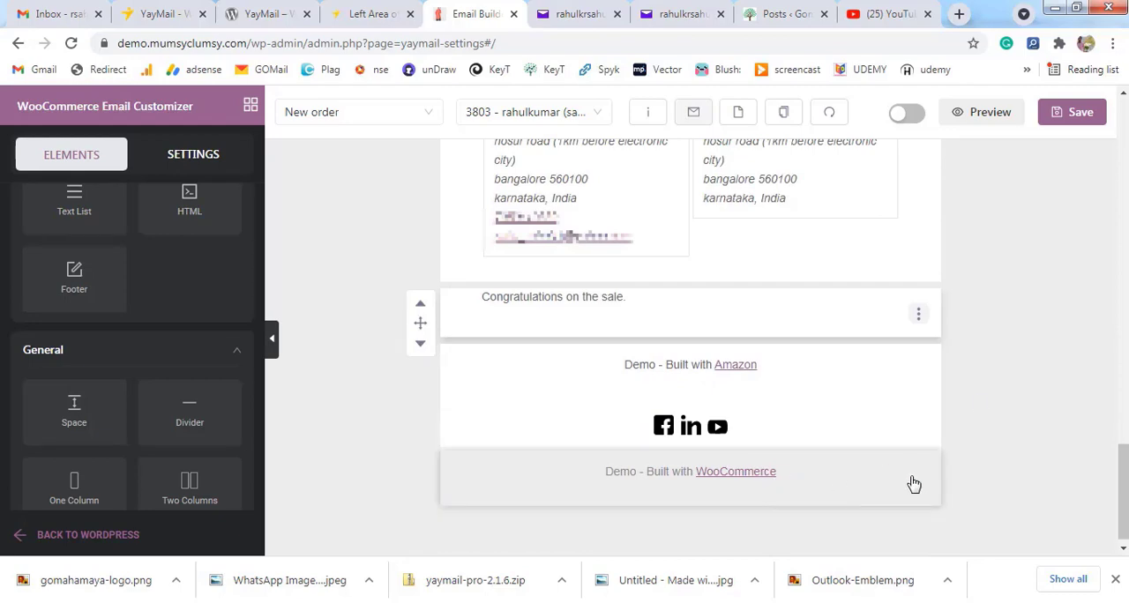
click(915, 484)
click(919, 470)
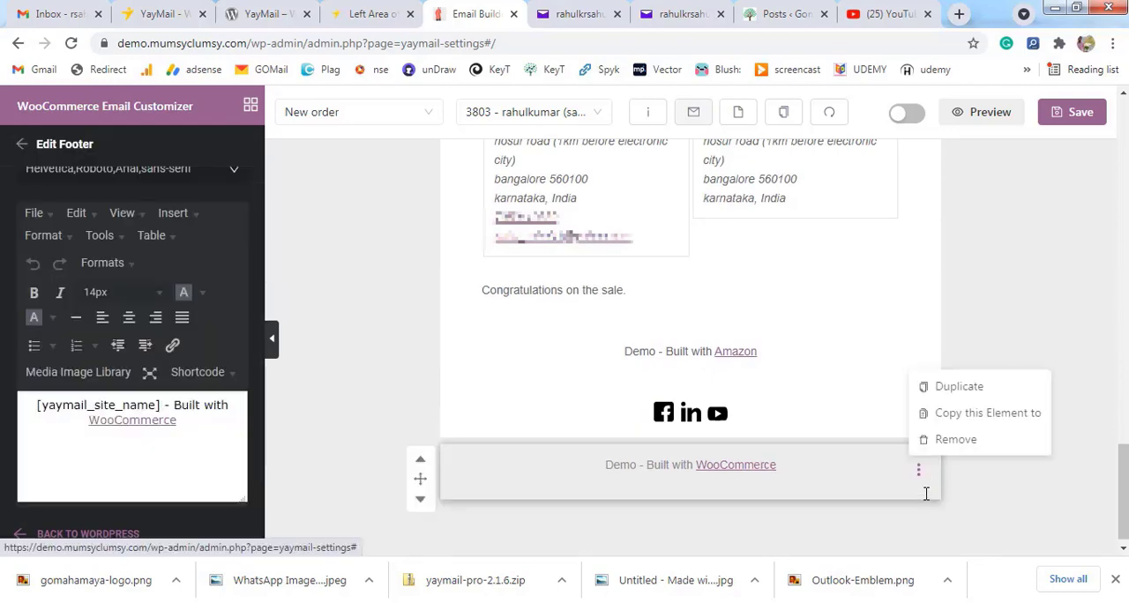
click(949, 440)
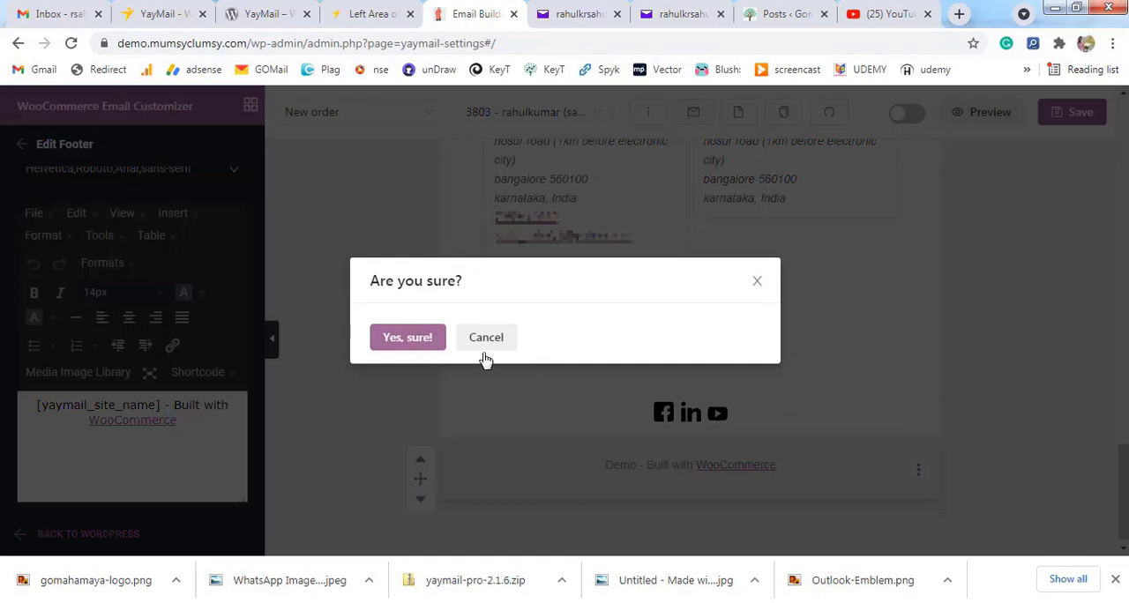
click(417, 337)
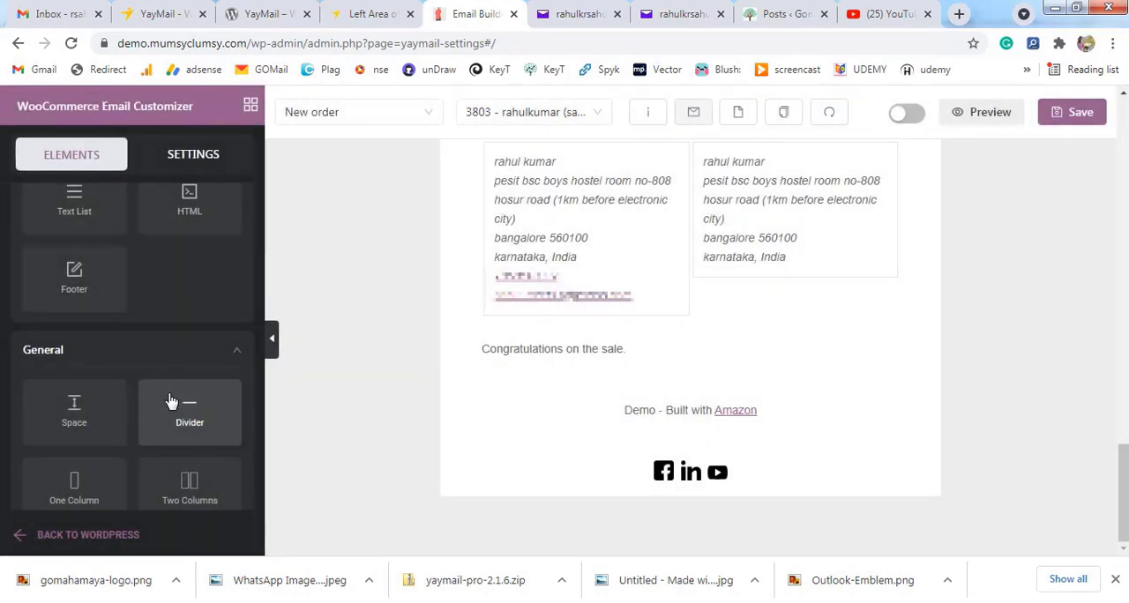
Insert a space element and a divider element between the Amazon footer and the social icons.
drag(83, 420, 709, 432)
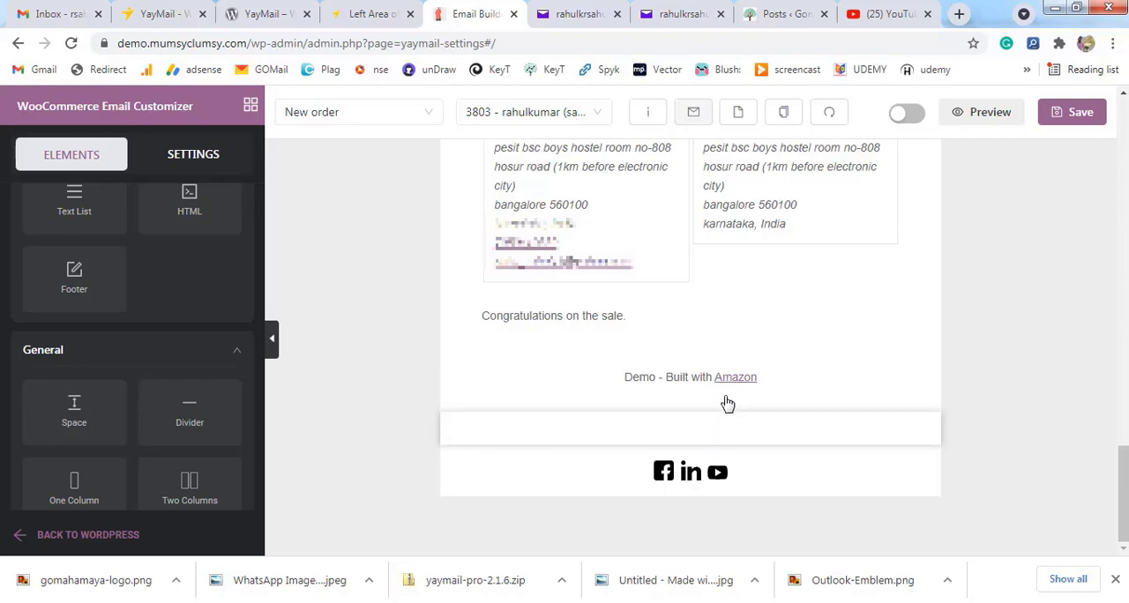
scroll(93, 472, down, 2)
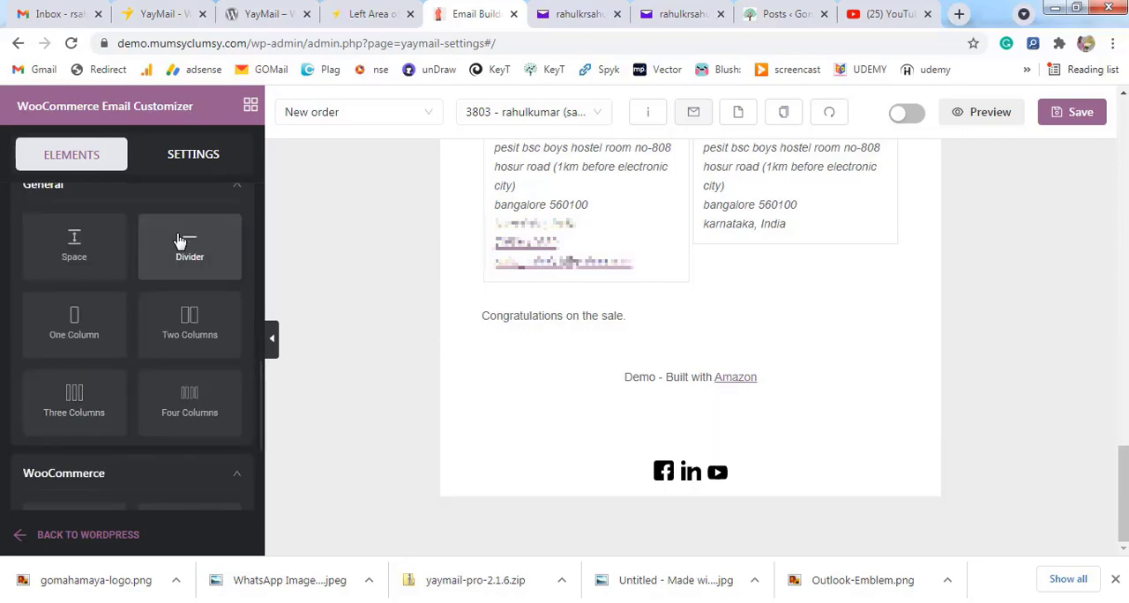
drag(188, 252, 726, 439)
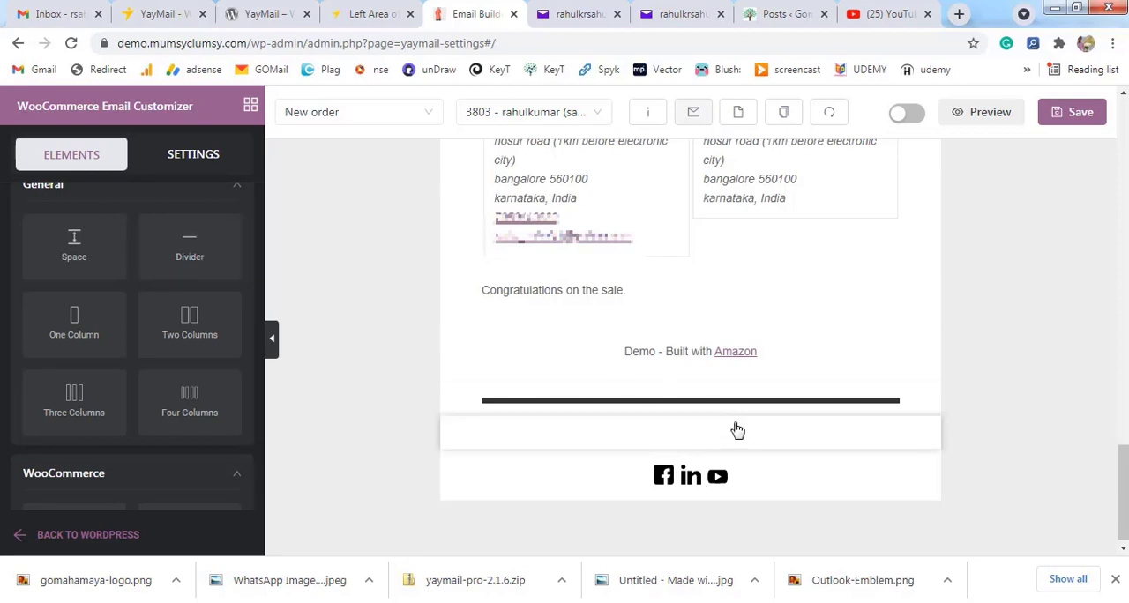
Remove the space element above the social icons and move the divider above the Amazon footer.
click(928, 436)
click(921, 448)
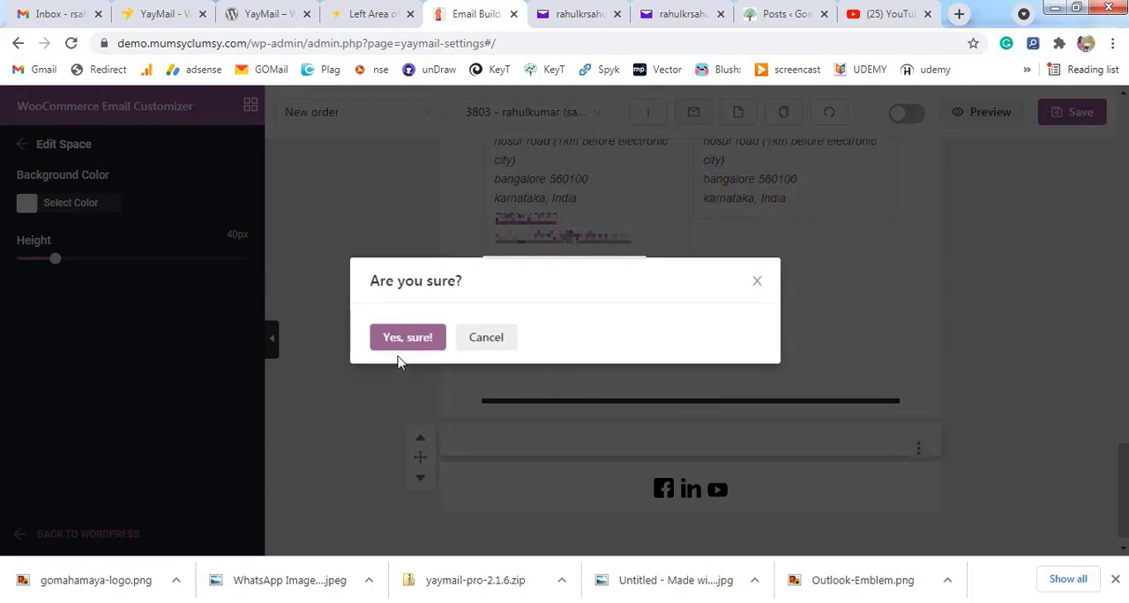
click(403, 344)
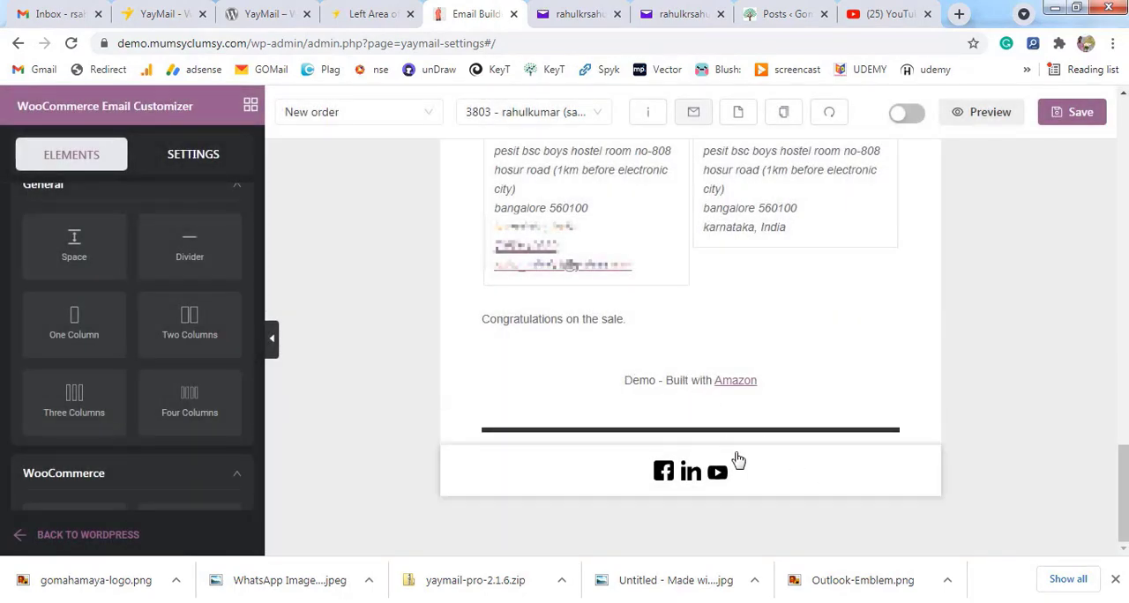
click(494, 431)
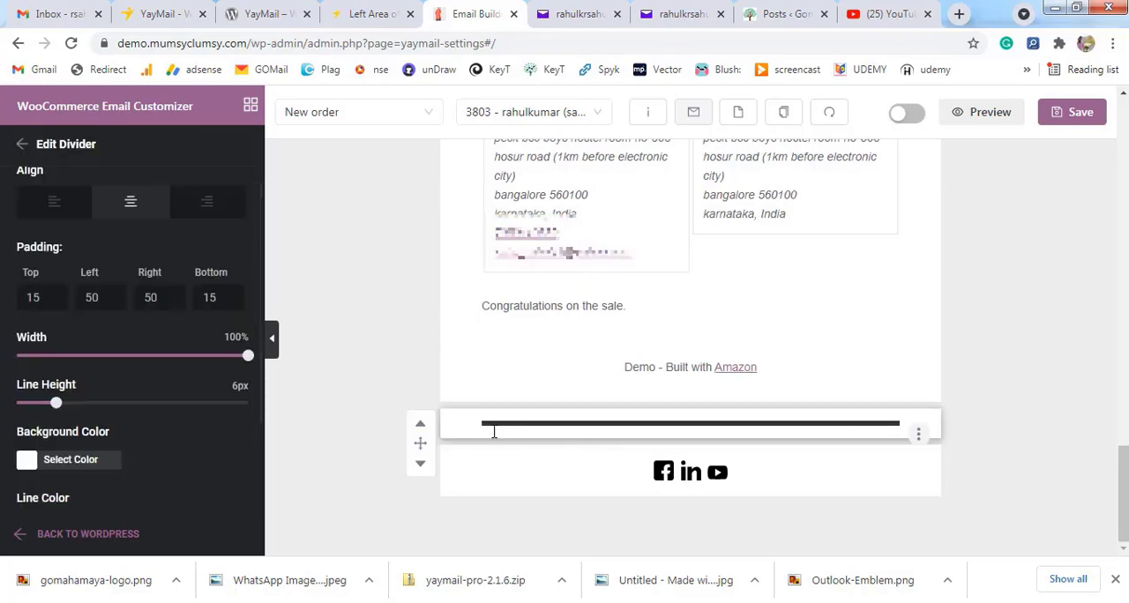
click(420, 424)
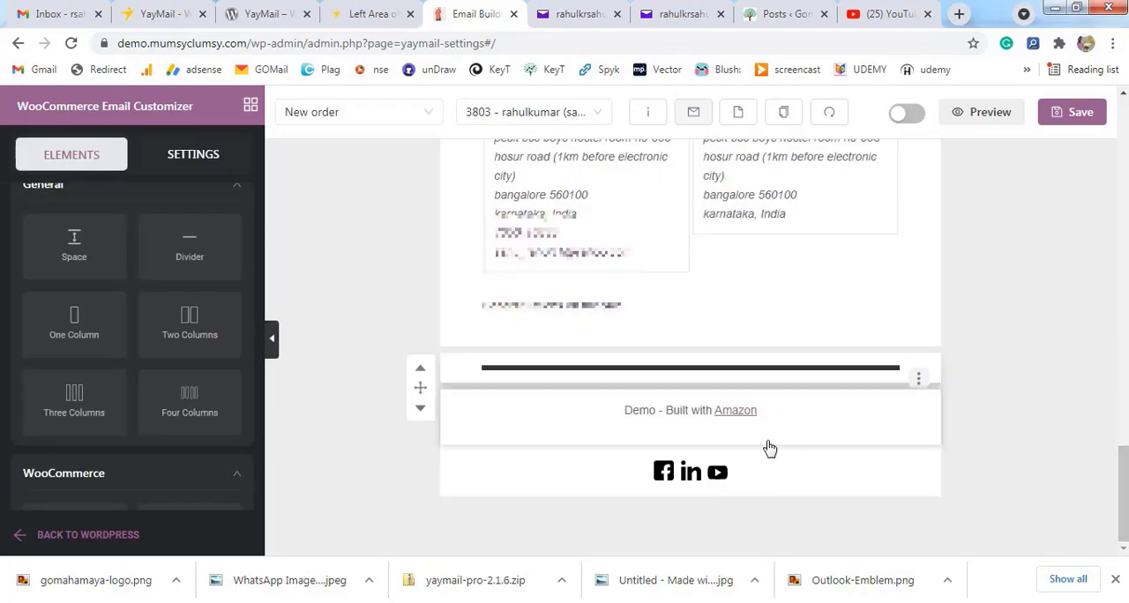
Set the Amazon footer's top padding to 0 and reduce its bottom padding.
click(772, 431)
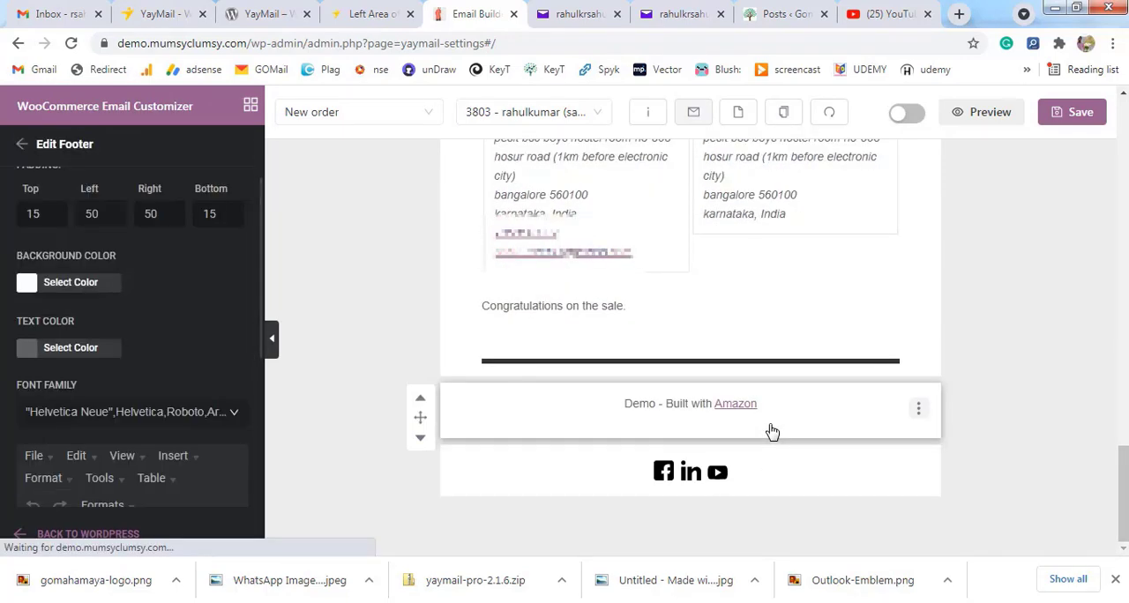
scroll(38, 235, up, 1)
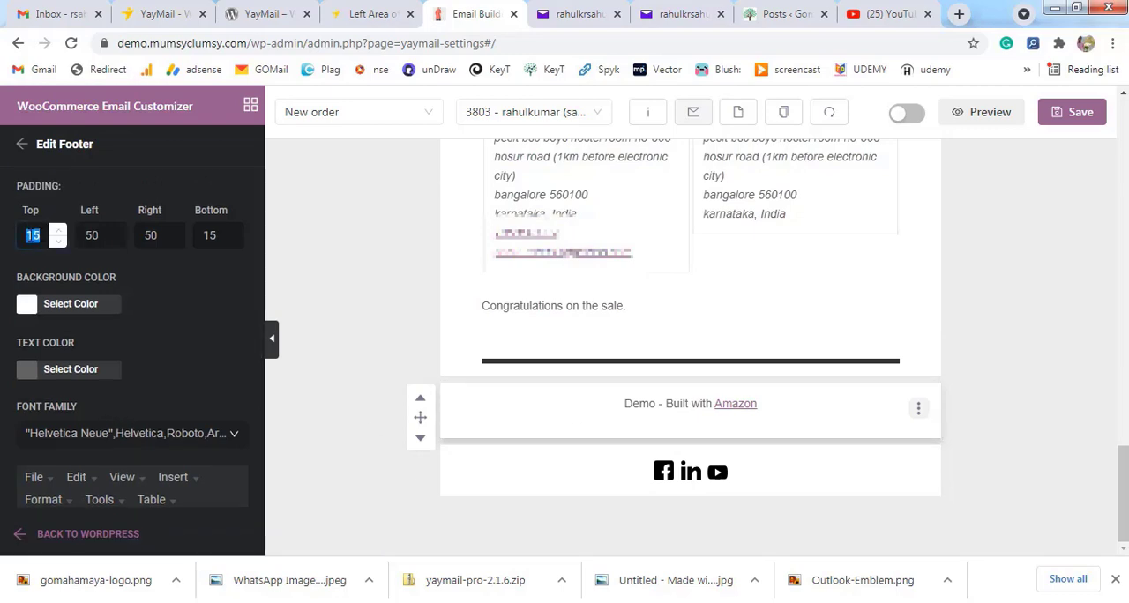
text(0)
double_click(210, 236)
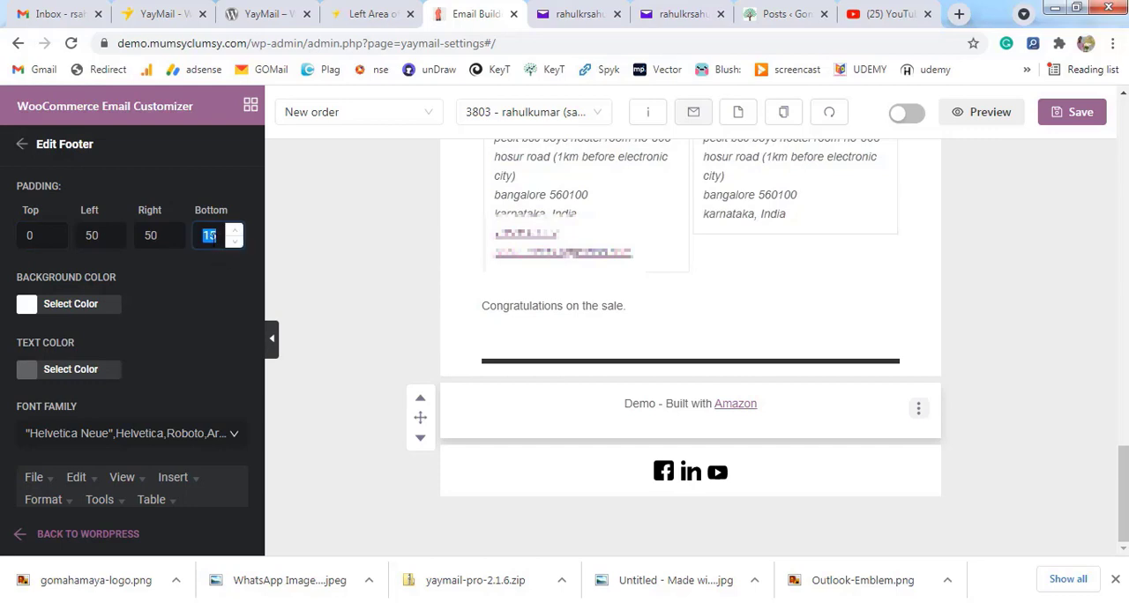
click(361, 255)
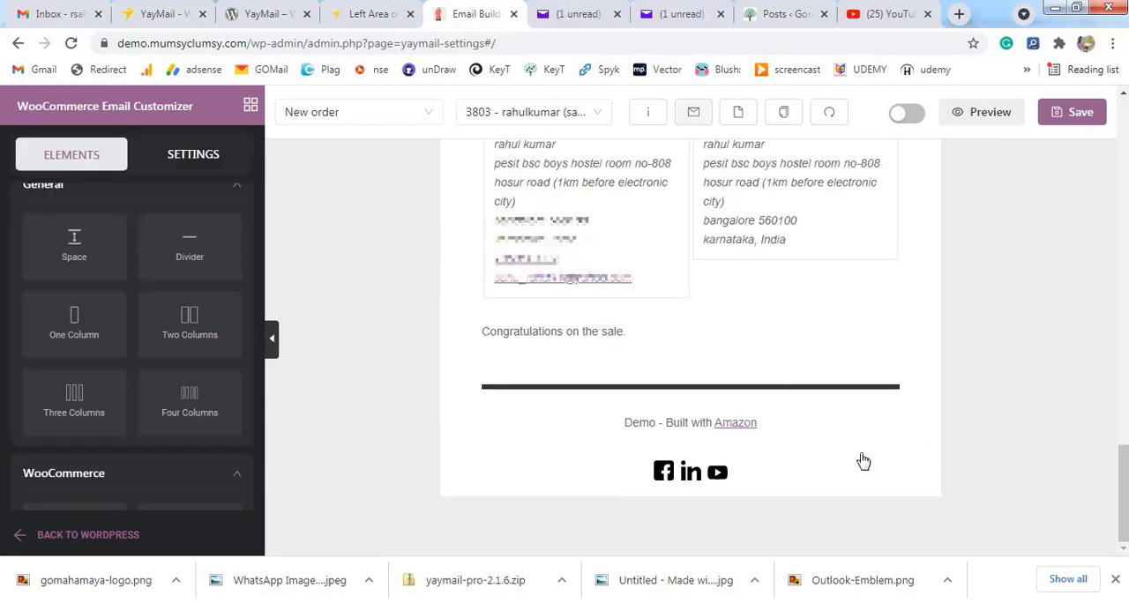
Set the social icon element's icon spacing to 5 px and start a new social entry for WhatsApp.
click(821, 475)
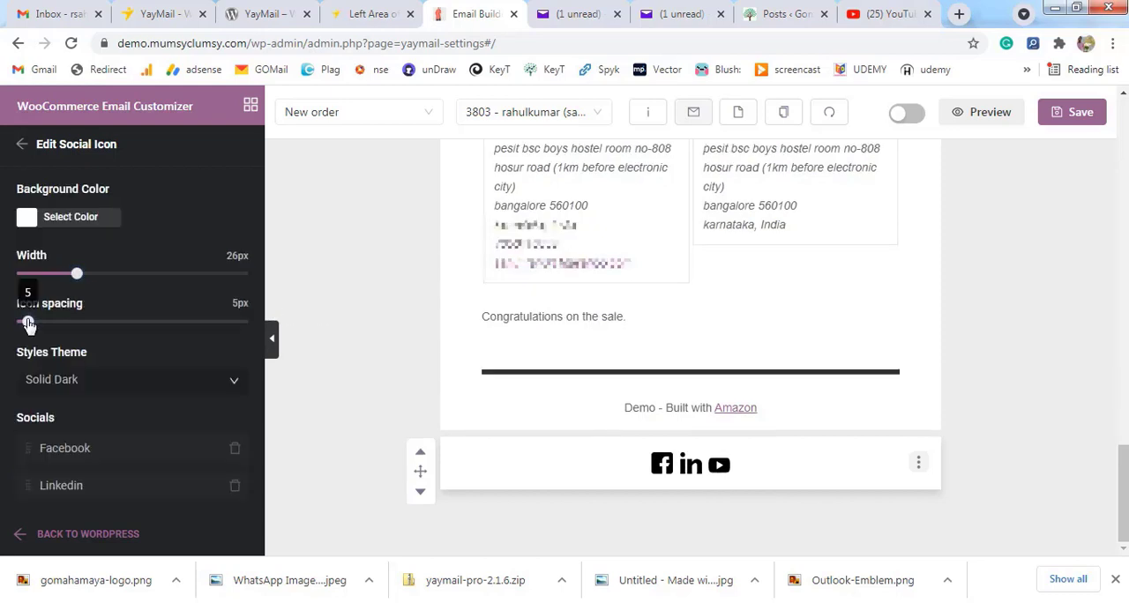
scroll(58, 346, down, 1)
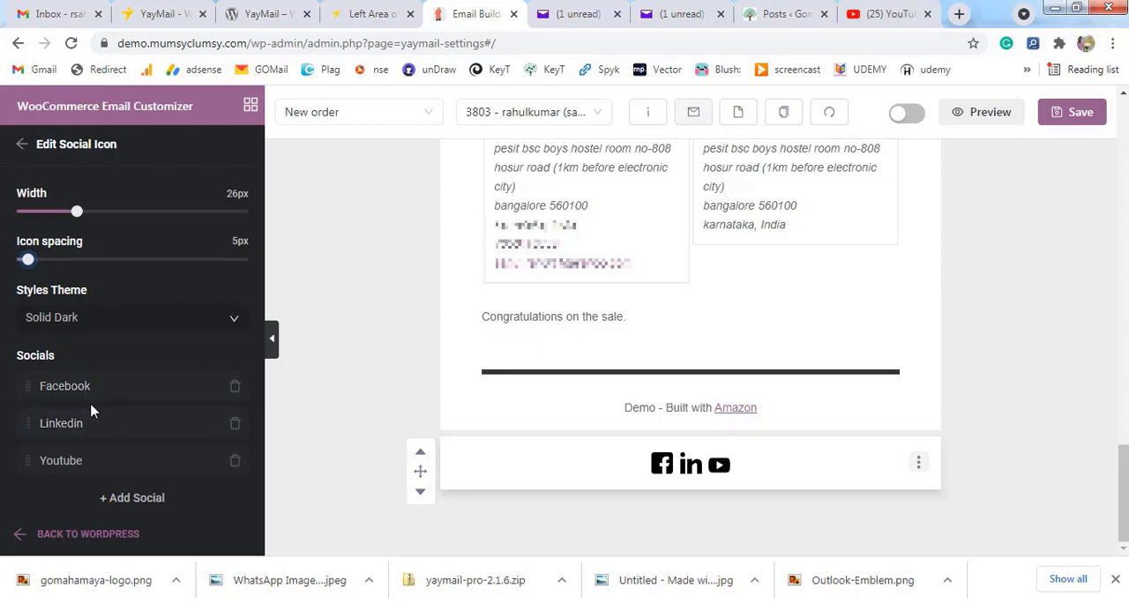
click(137, 499)
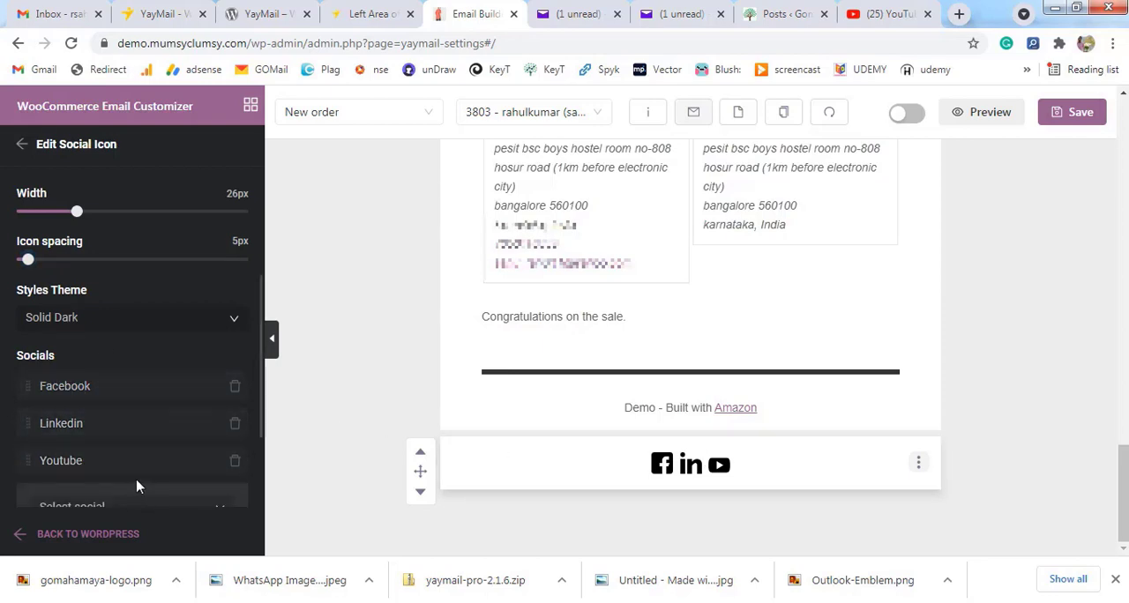
scroll(150, 441, down, 1)
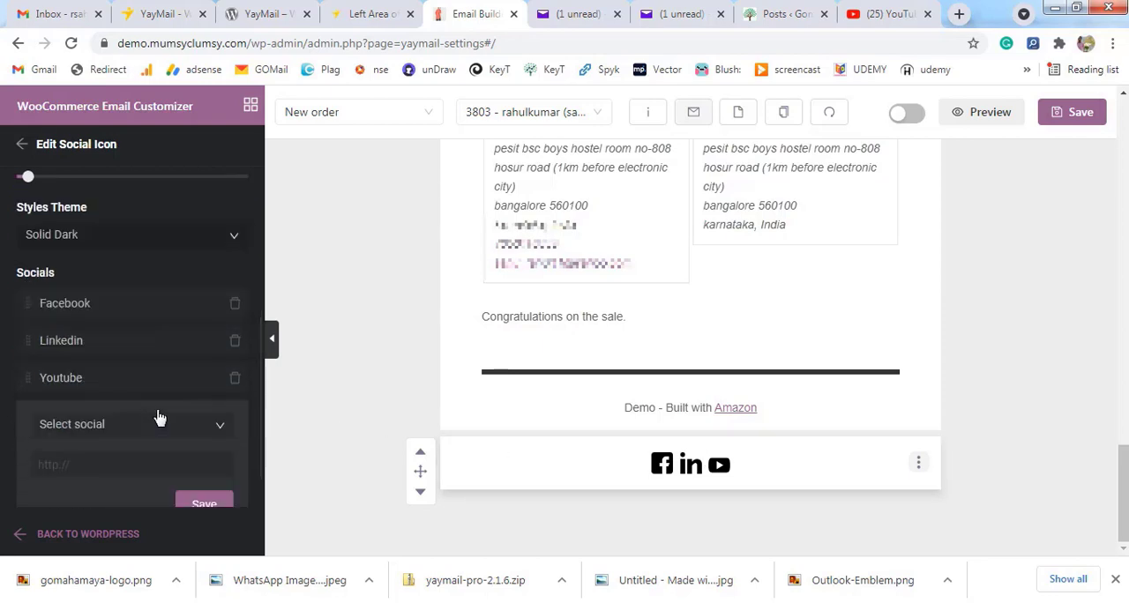
click(115, 427)
scroll(119, 318, down, 1)
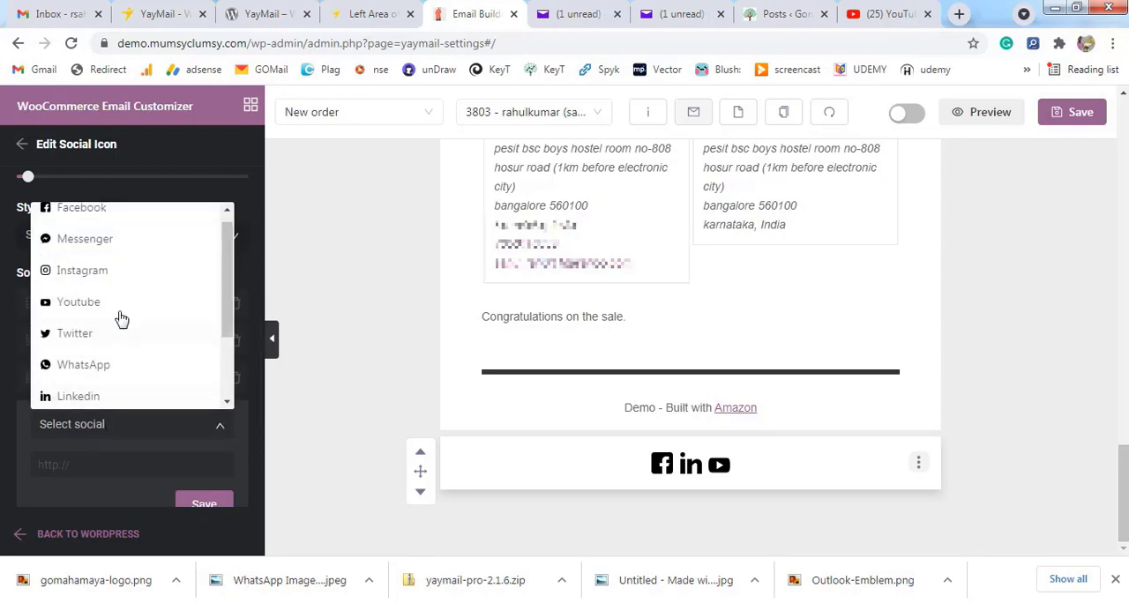
click(114, 365)
scroll(97, 388, down, 1)
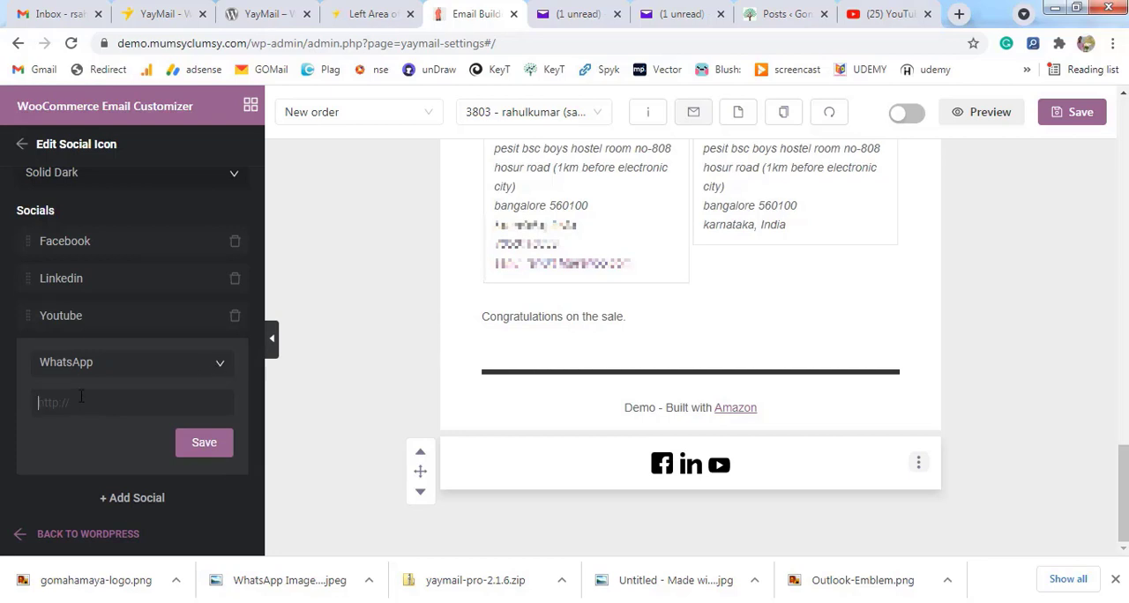
click(956, 18)
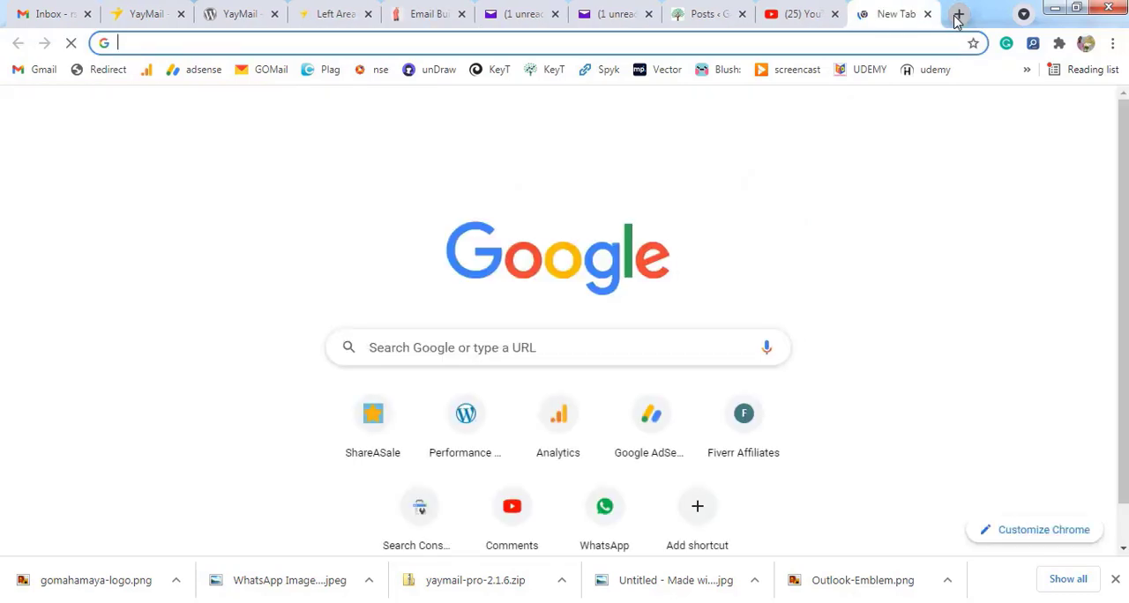
text(whataapp api)
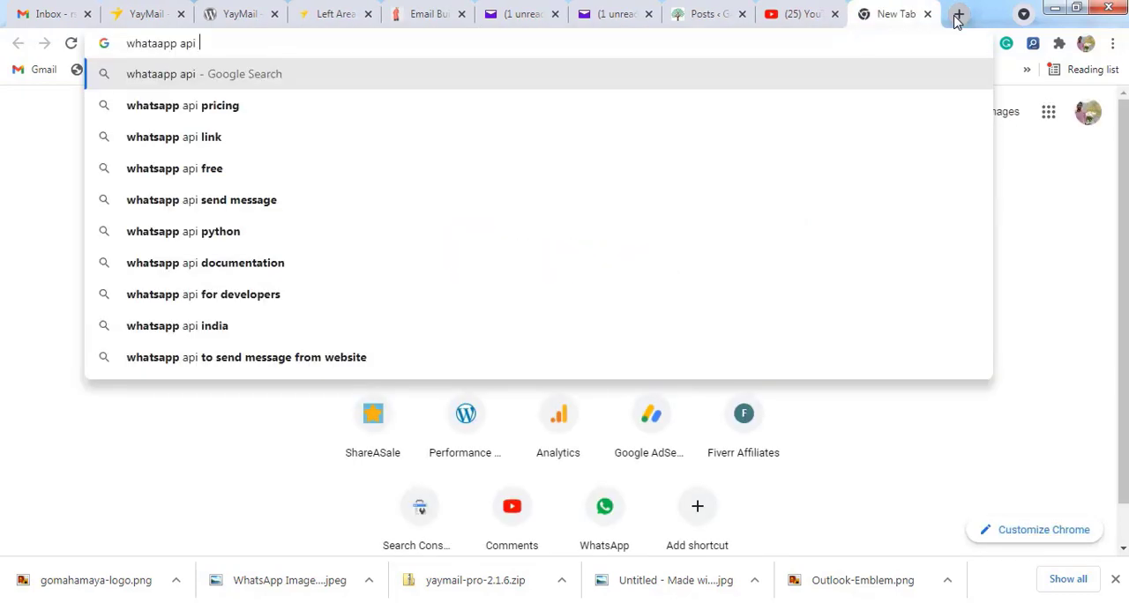
key(Down)
key(Down)
key(Return)
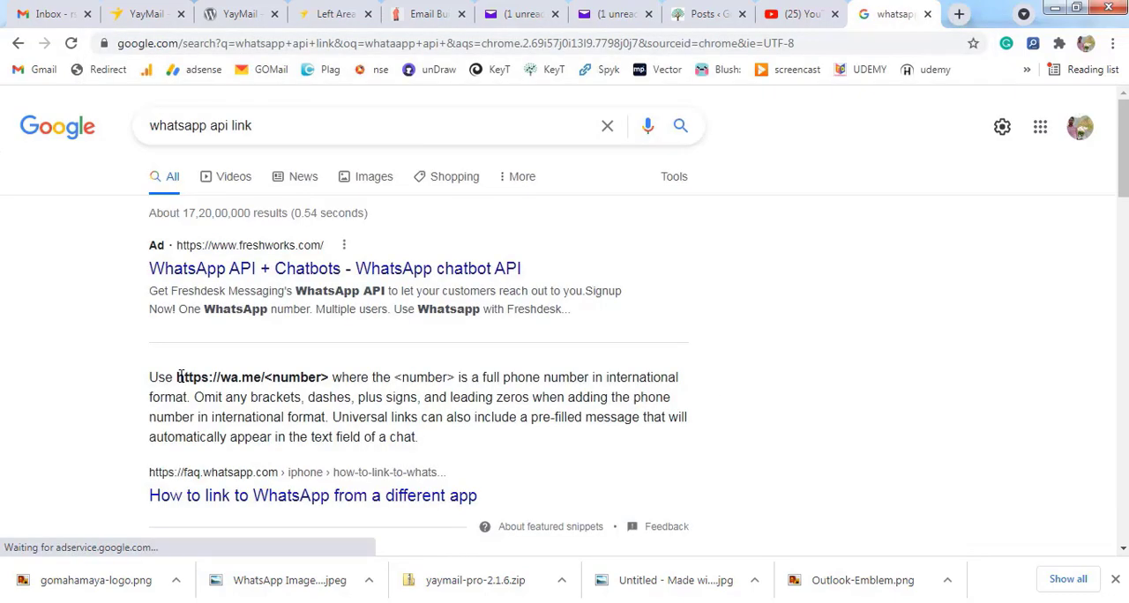
drag(176, 377, 329, 378)
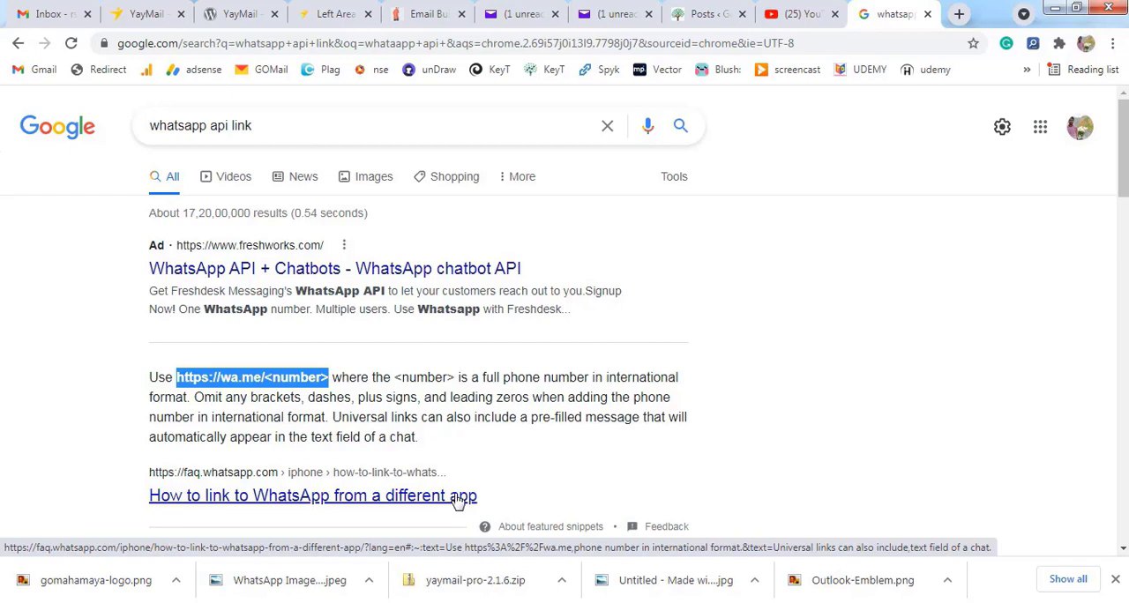
click(437, 20)
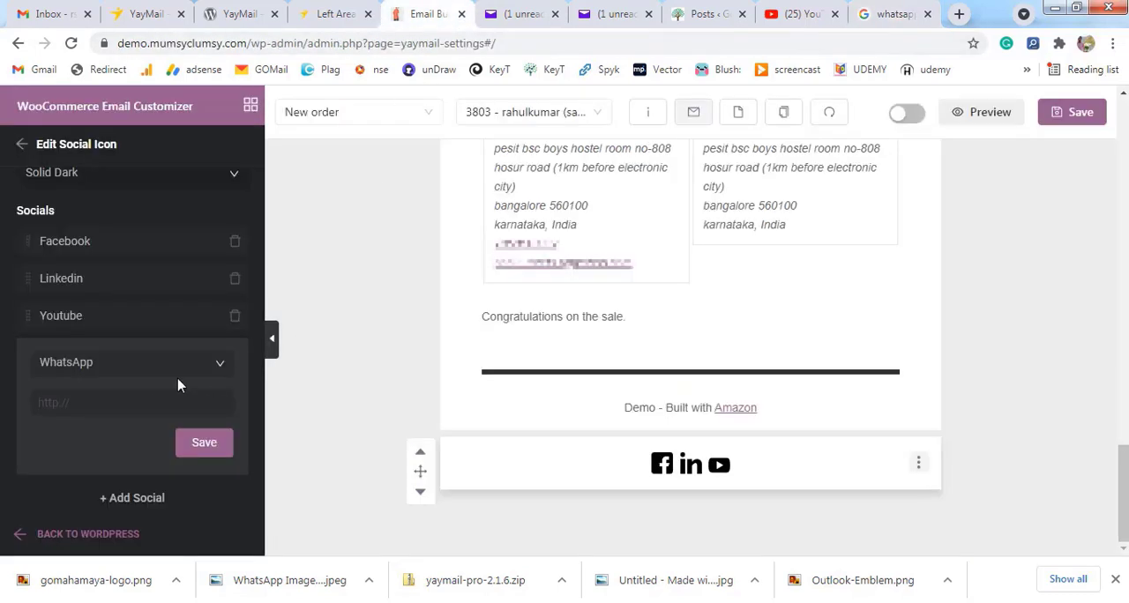
text(https://wa.me/<number>)
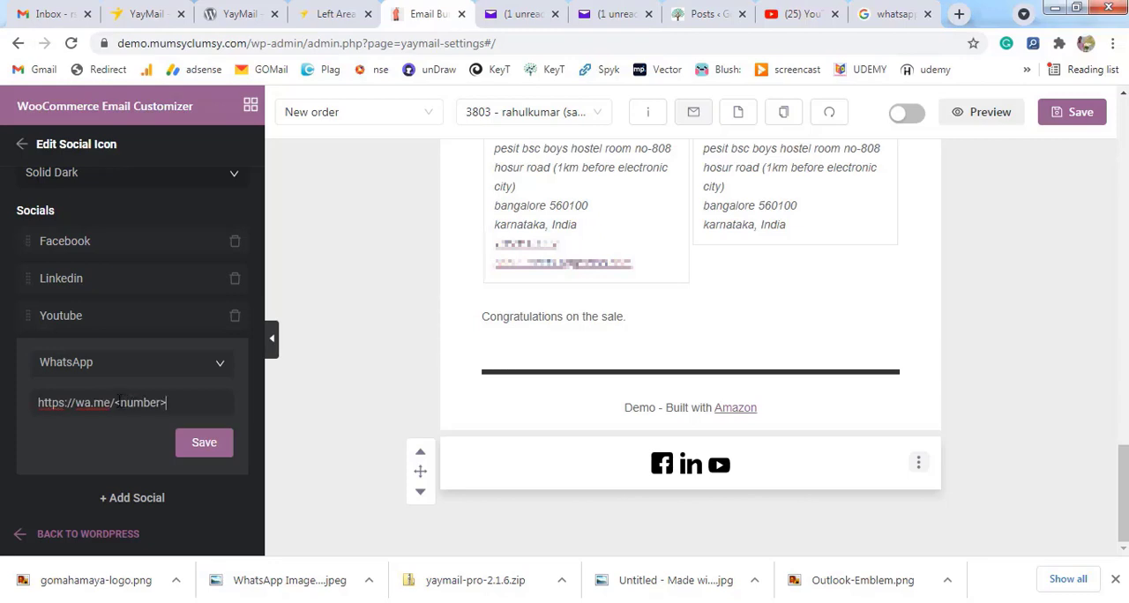
drag(116, 402, 189, 402)
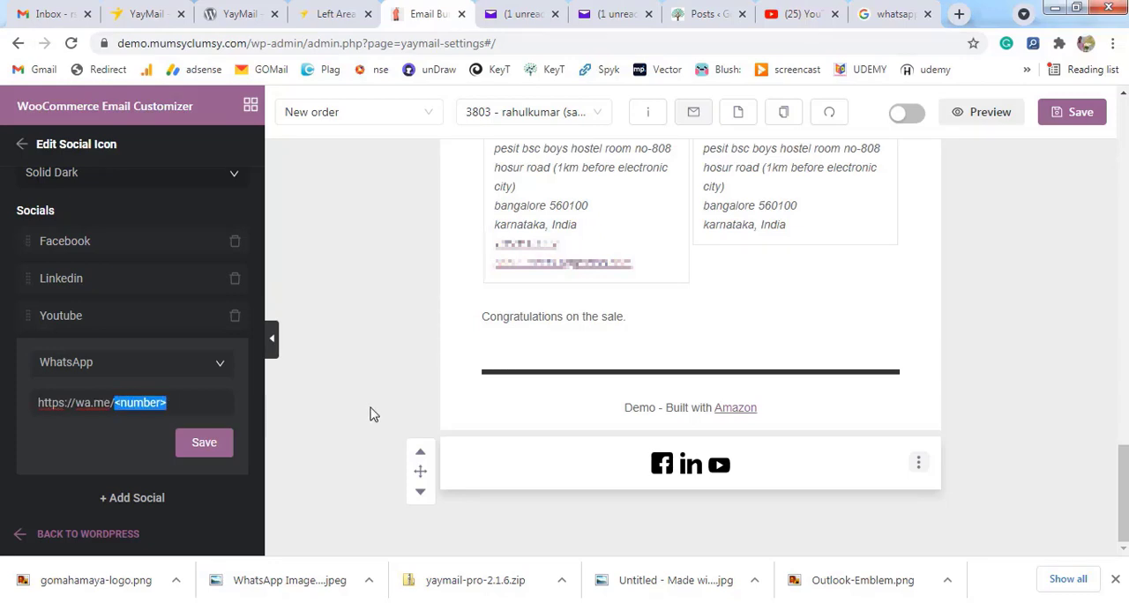
click(207, 449)
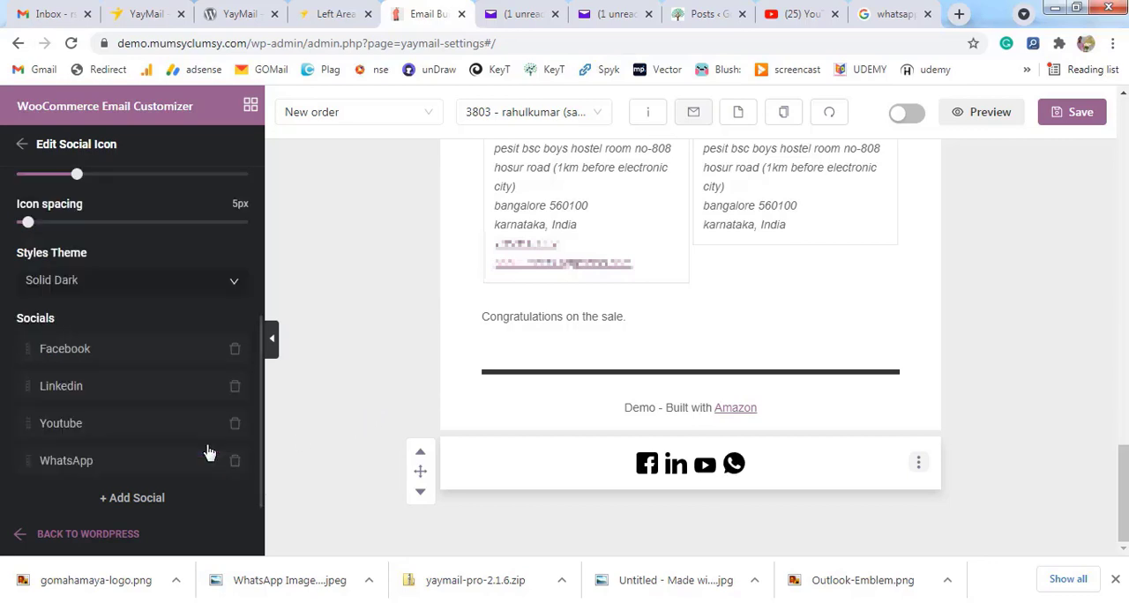
Leave the email customizer for the WordPress admin and return to it.
click(25, 535)
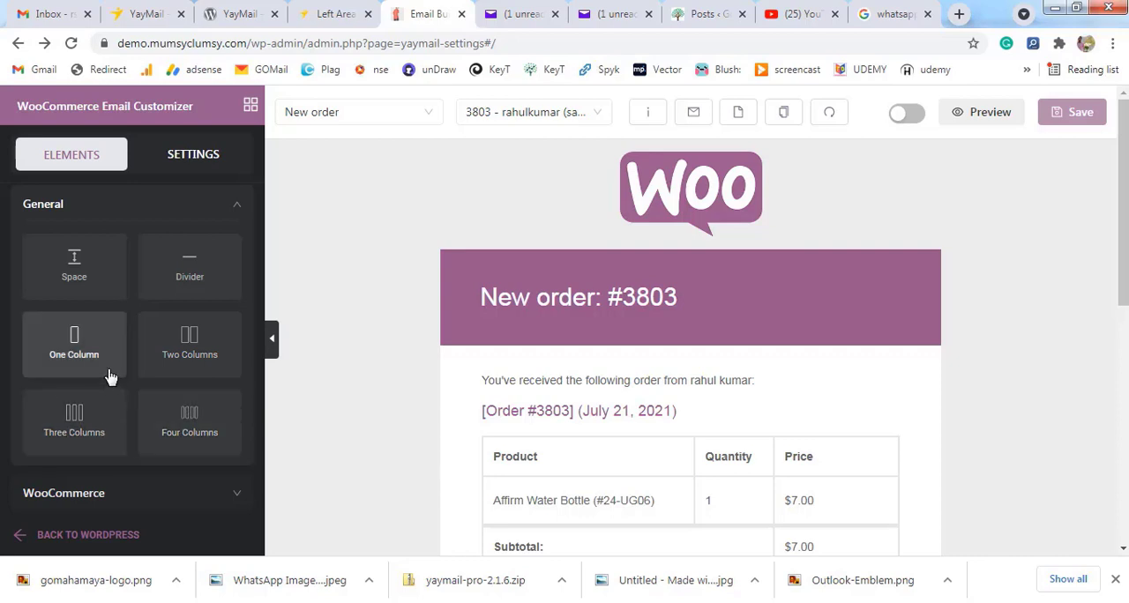
Look through the available email elements, including the General layout columns and the expanded WooCommerce group.
scroll(111, 373, up, 1)
scroll(109, 373, up, 4)
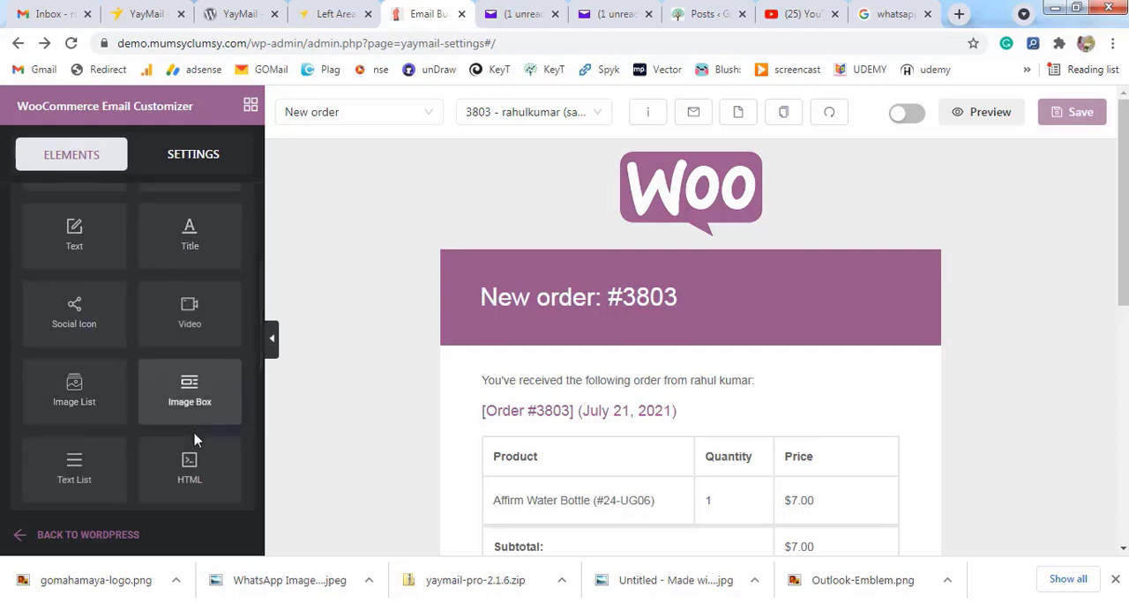
scroll(161, 381, down, 5)
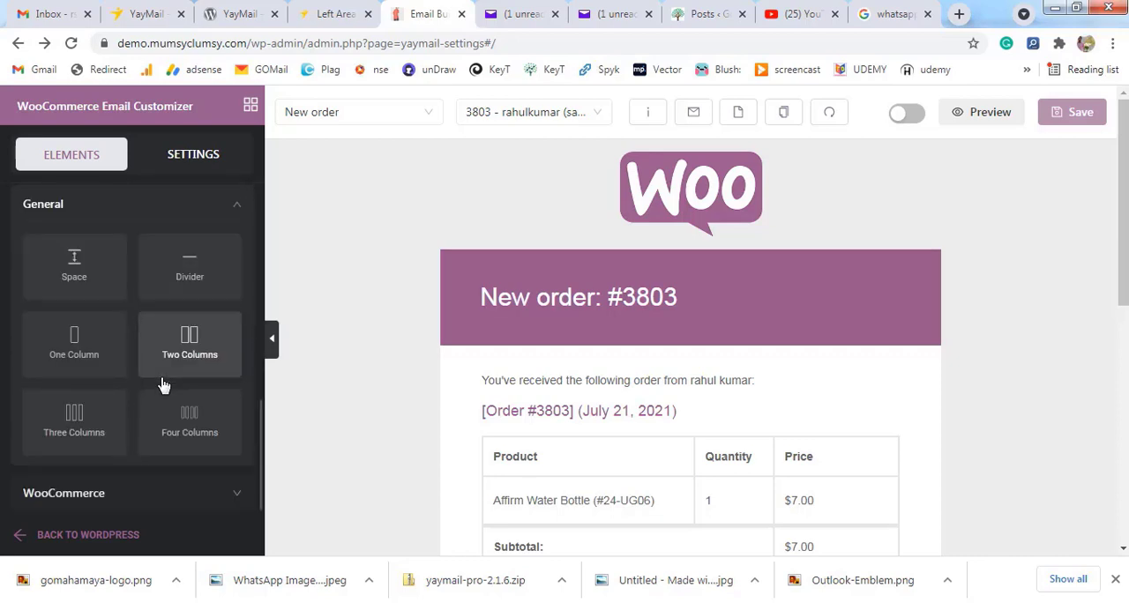
click(157, 496)
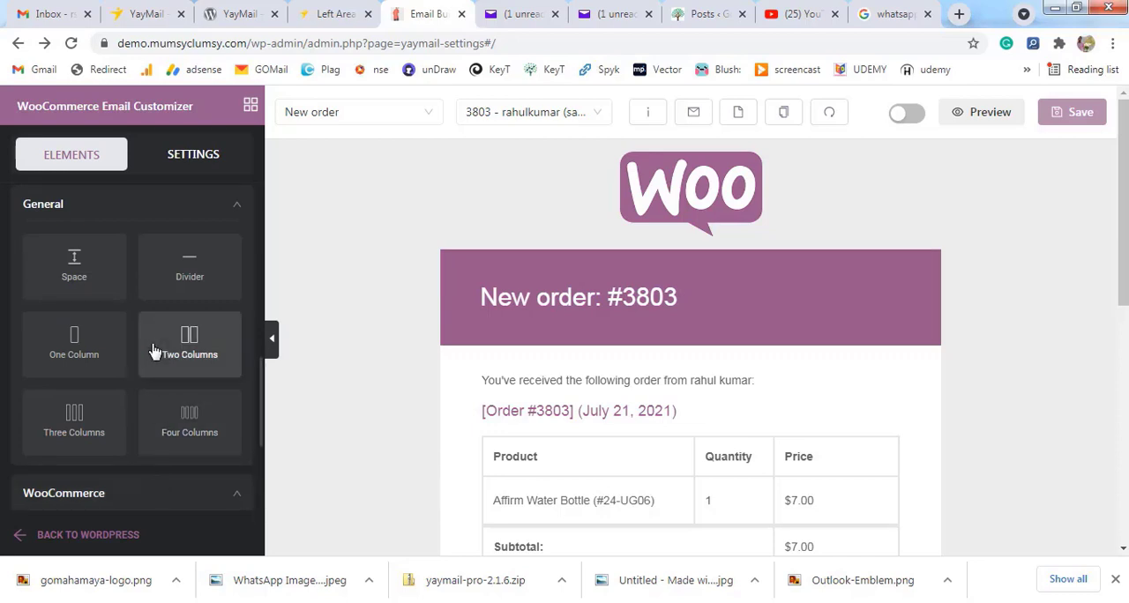
scroll(157, 350, down, 3)
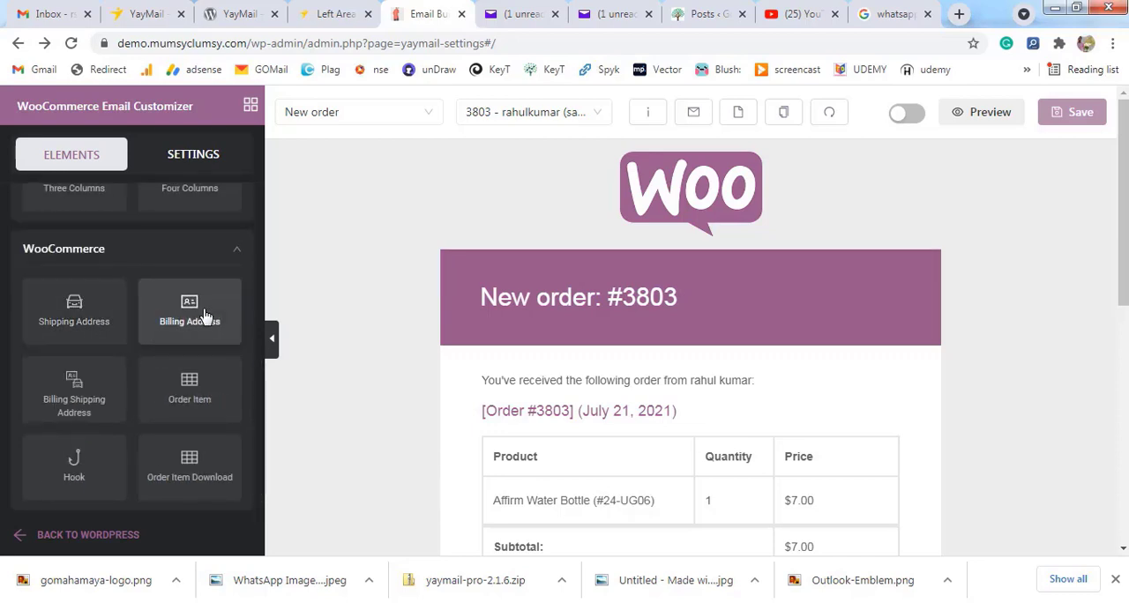
scroll(119, 325, up, 3)
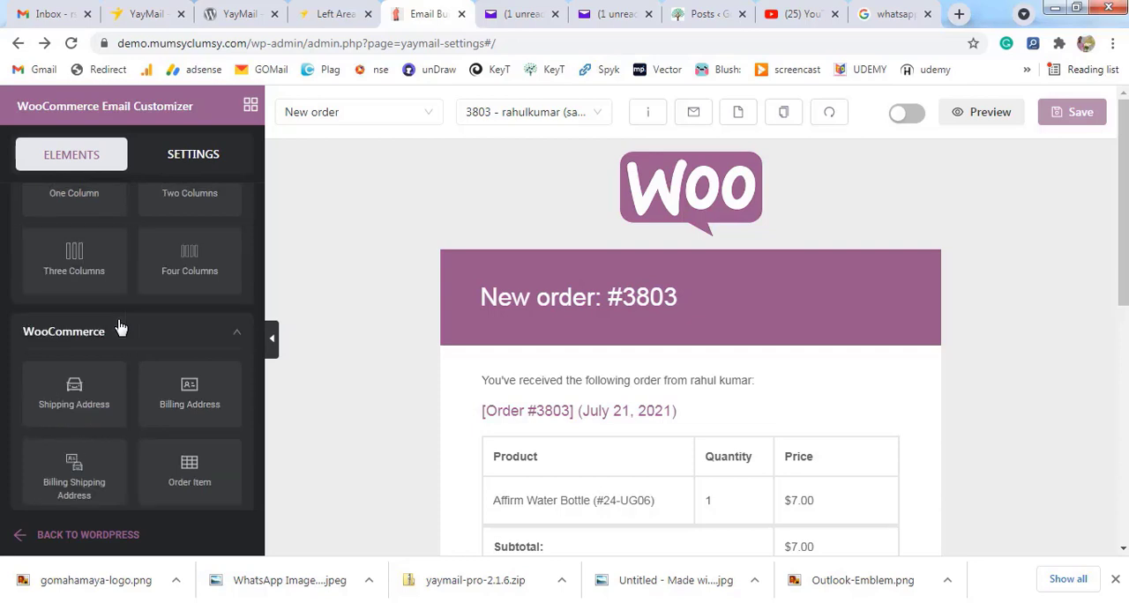
scroll(120, 328, down, 1)
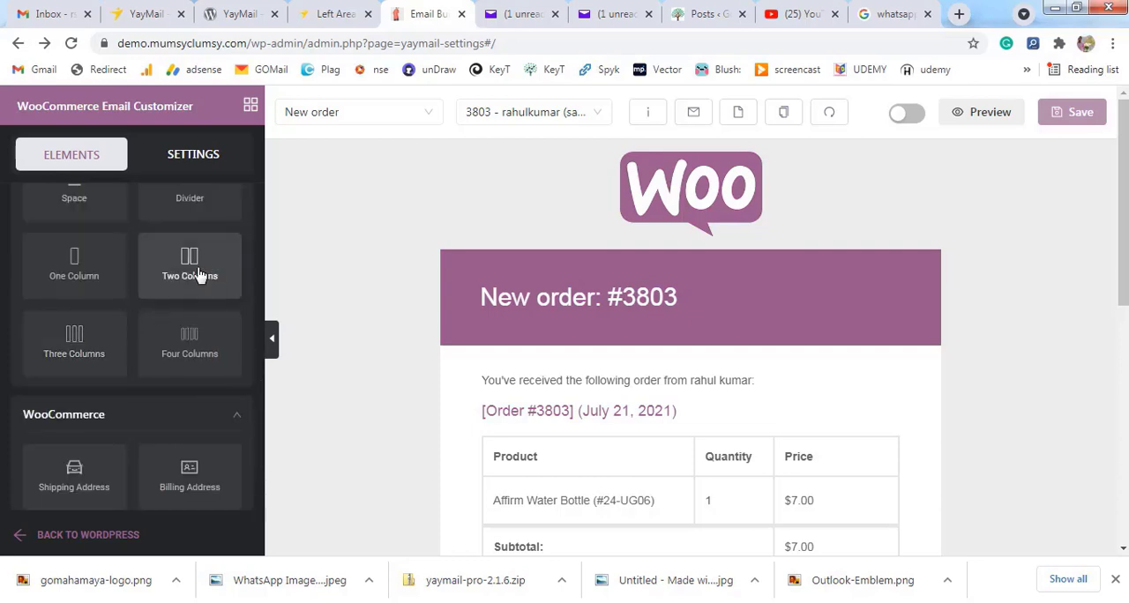
Insert a three-column row above the order heading and place Shipping Address in the first column and Billing Address in the second.
drag(111, 335, 715, 408)
scroll(767, 415, down, 1)
scroll(74, 423, down, 2)
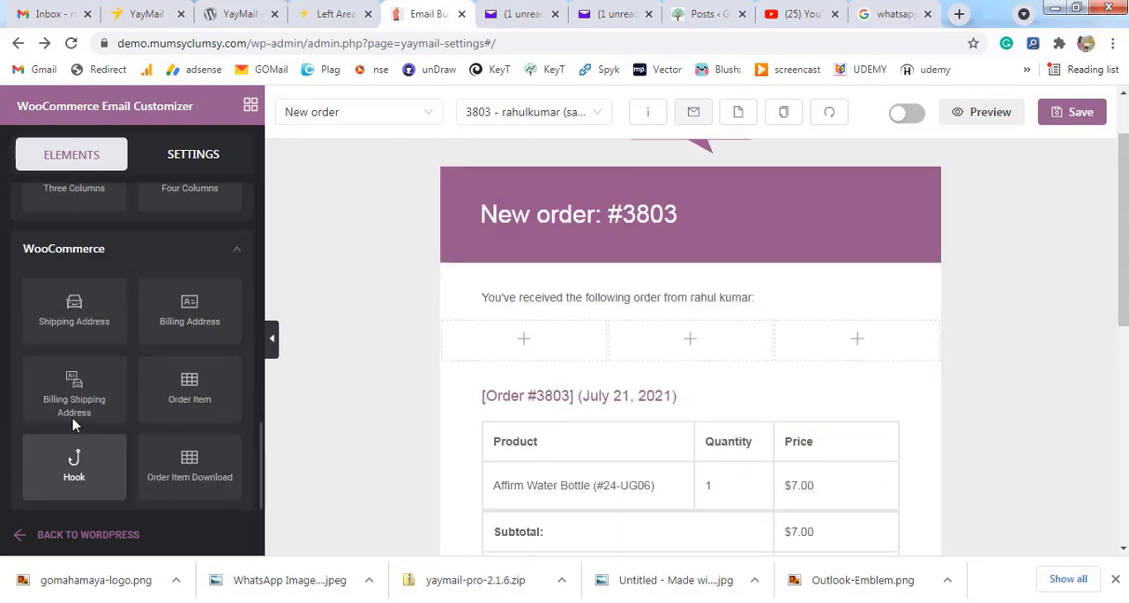
drag(74, 320, 513, 362)
drag(222, 327, 695, 352)
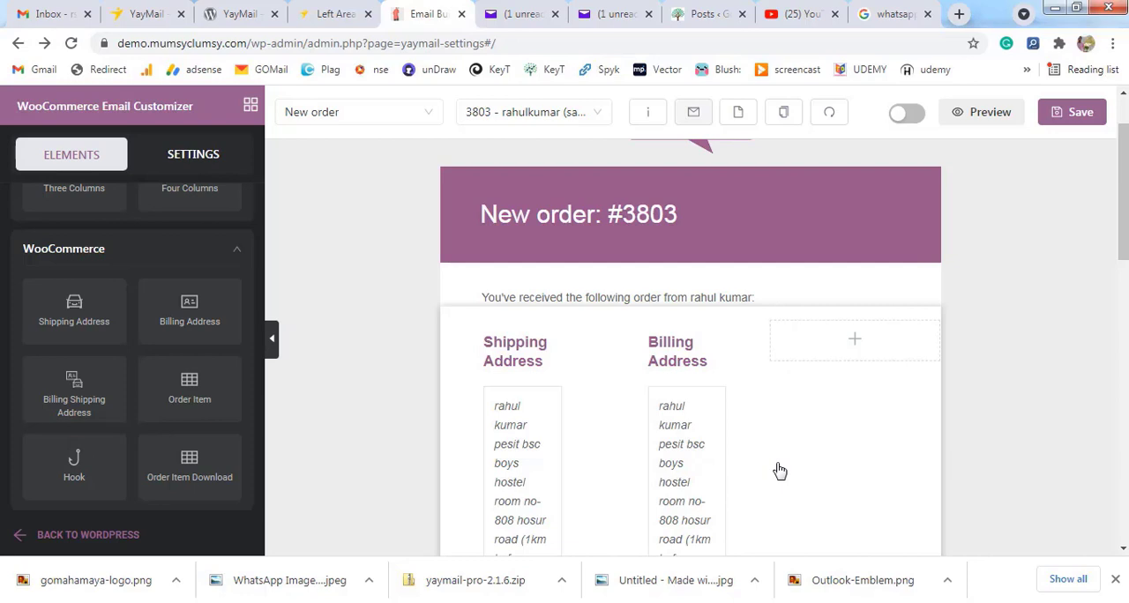
Adjust the three-column row's widths, entering 50 for column 1, 50 for column 2 and 0 for column 3.
click(752, 327)
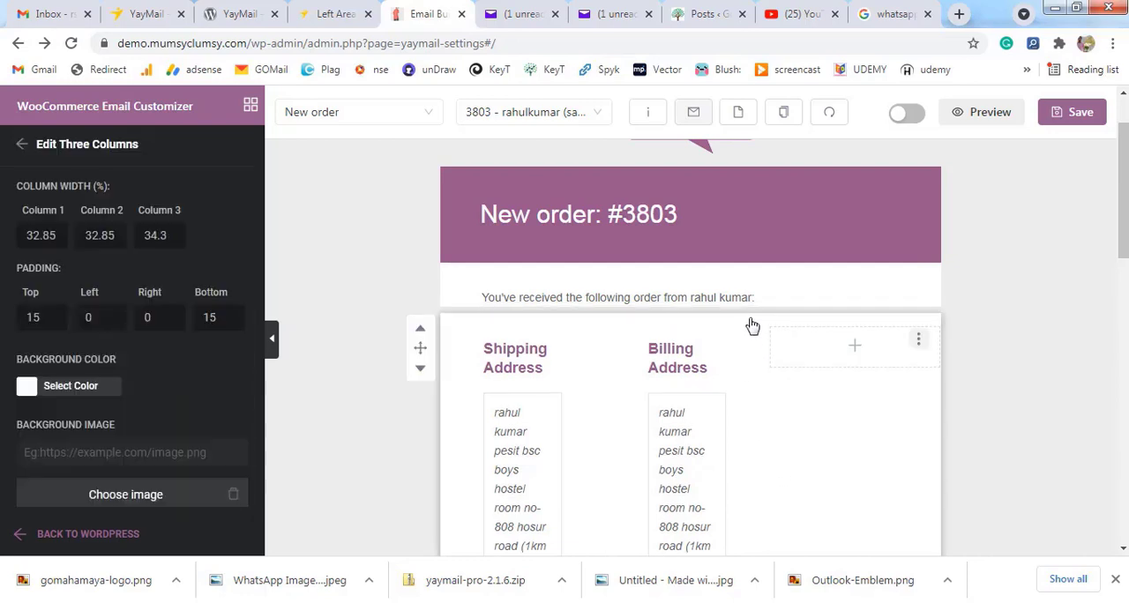
double_click(38, 236)
text(50)
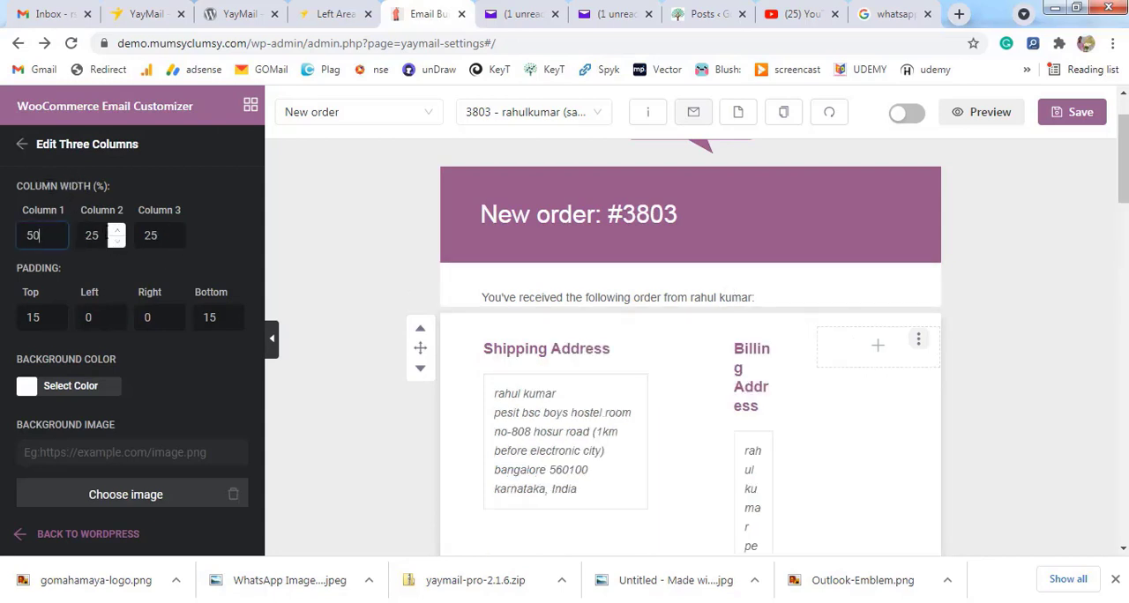
text(50)
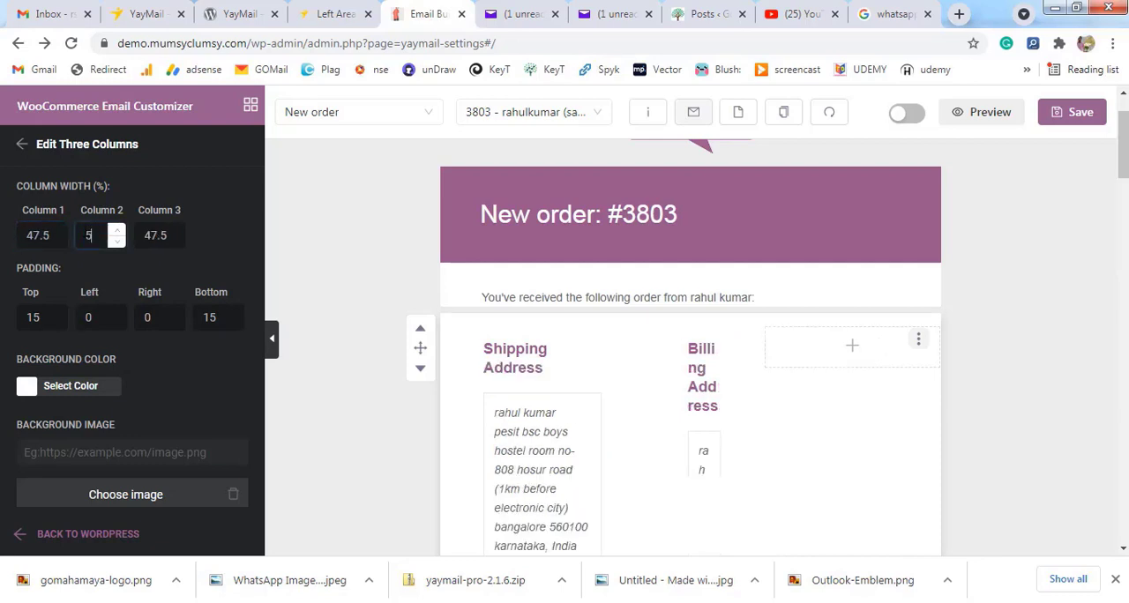
double_click(151, 235)
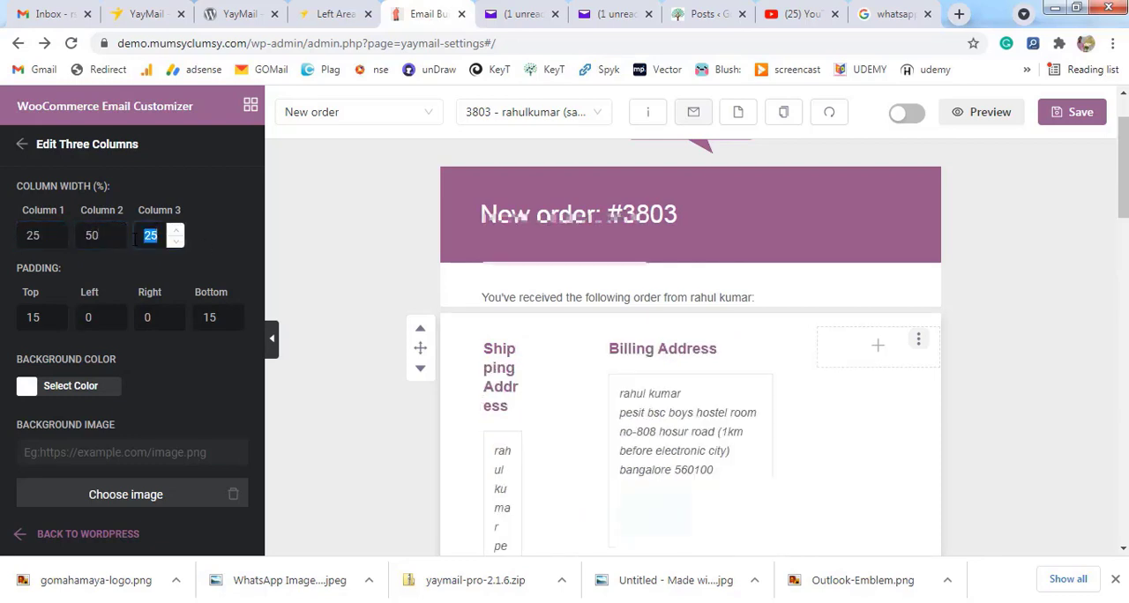
text(0)
click(1028, 345)
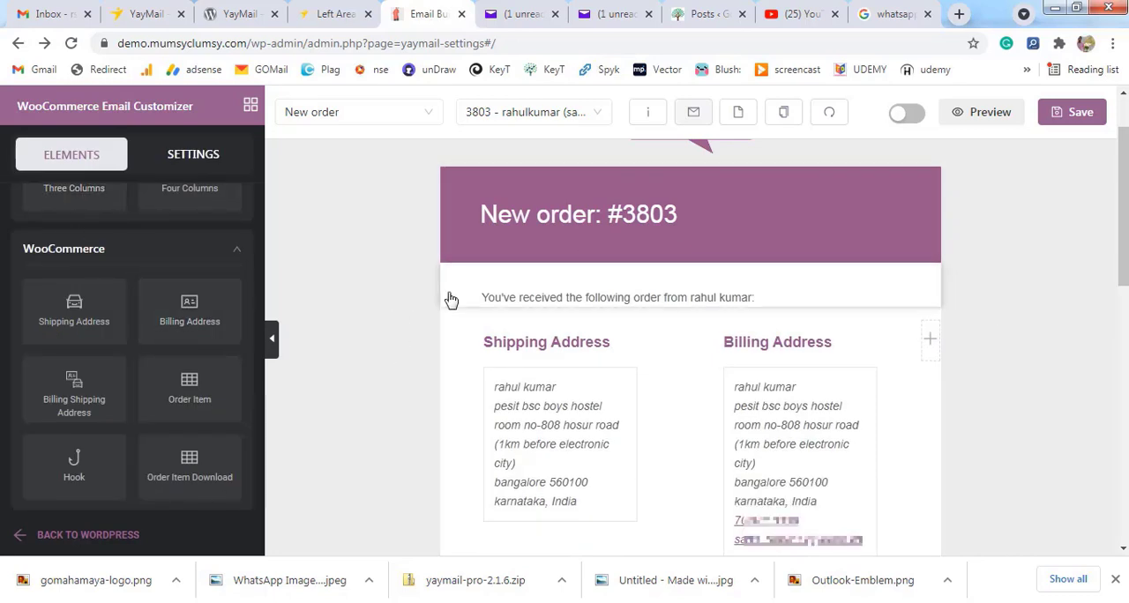
Switch the email direction to RTL in the General settings and save them.
click(188, 159)
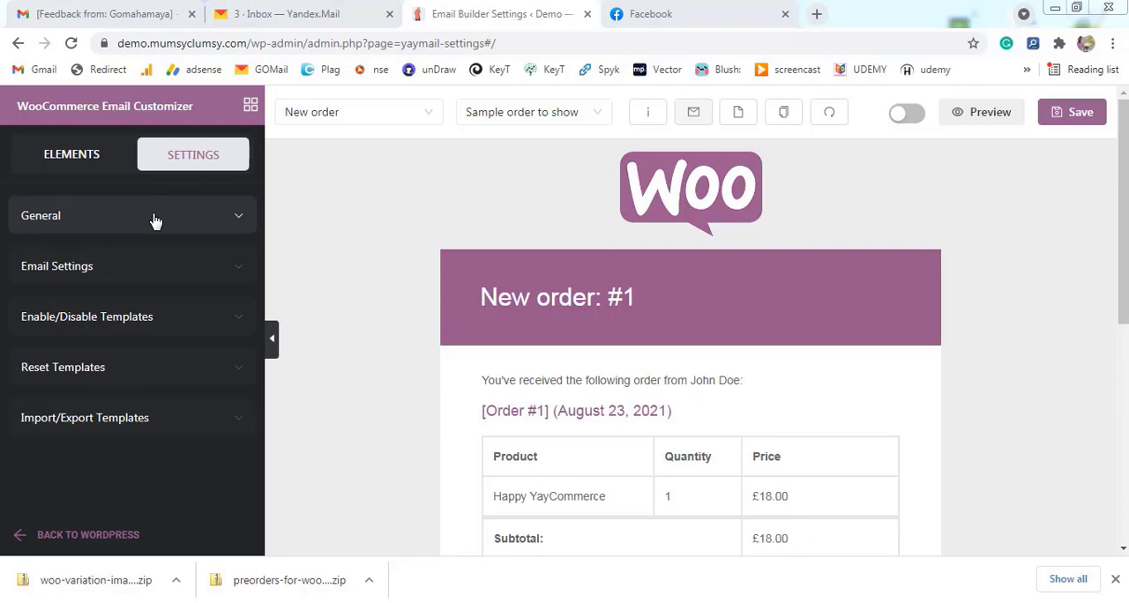
click(155, 220)
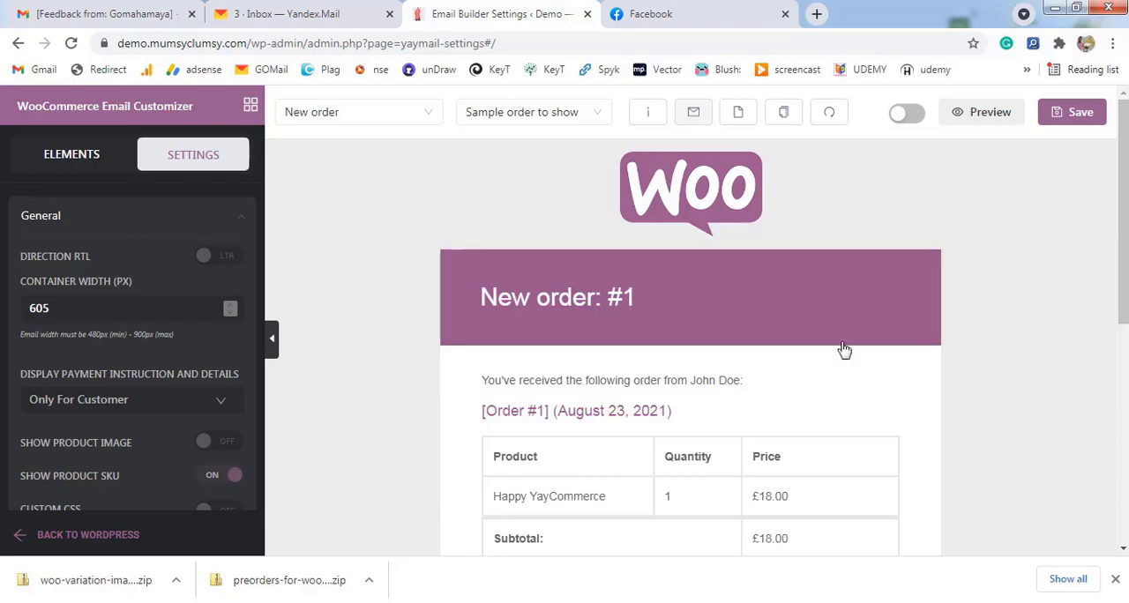
click(228, 261)
scroll(227, 294, down, 4)
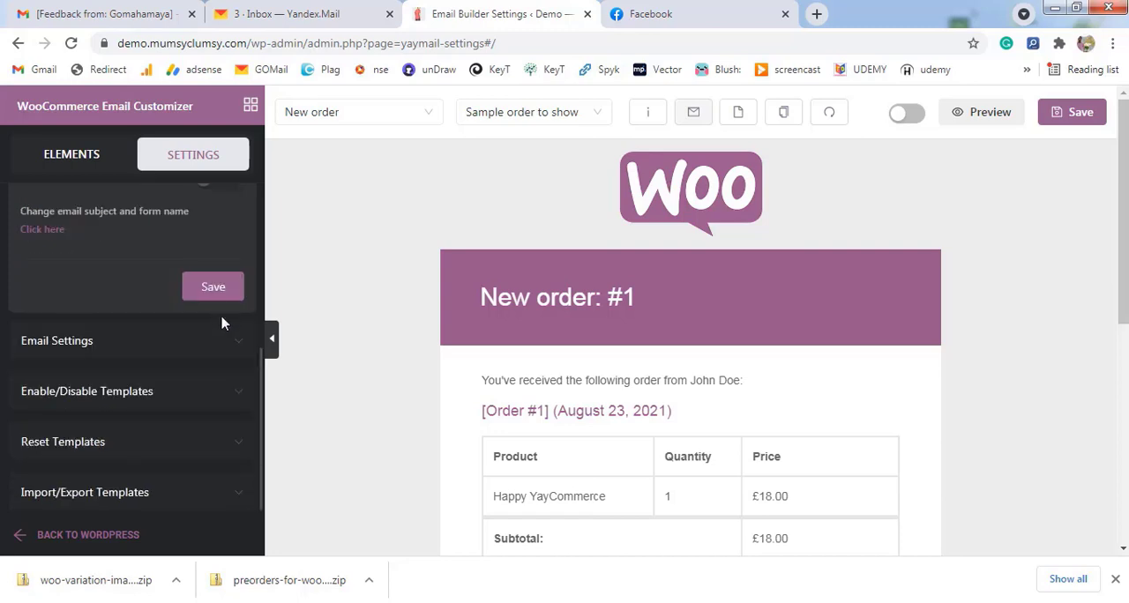
click(213, 289)
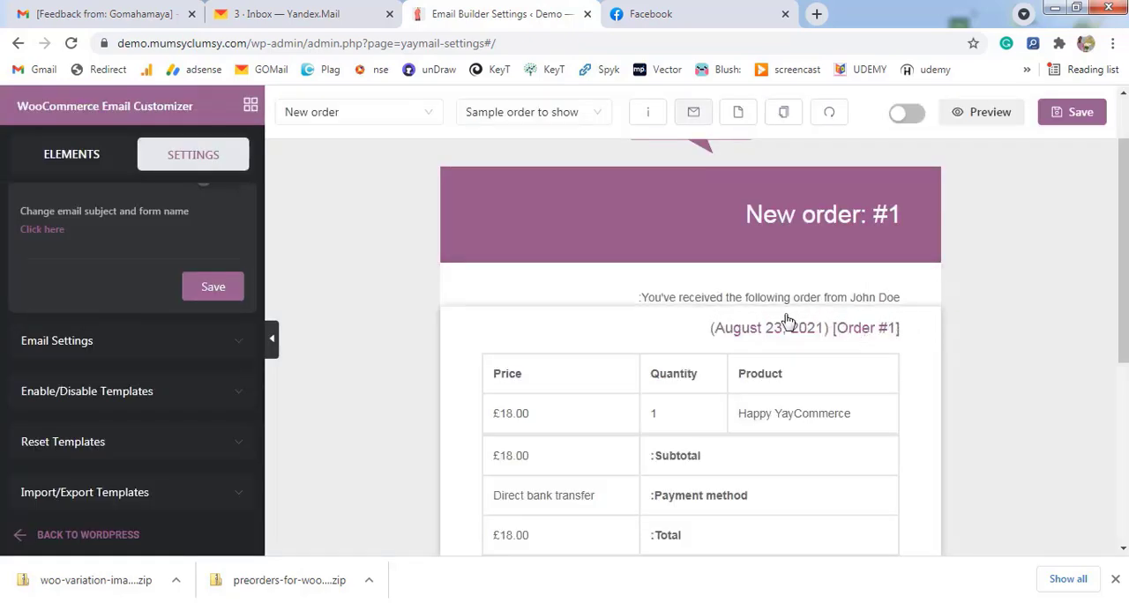
Preview the right-to-left New order email and close the preview.
click(987, 115)
scroll(711, 300, down, 8)
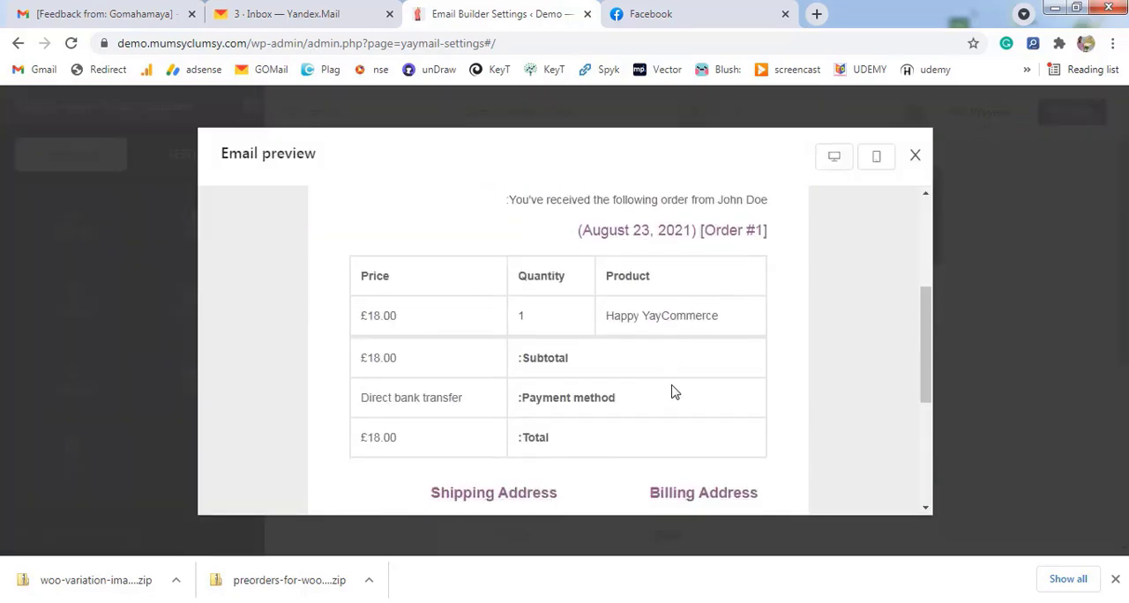
click(918, 159)
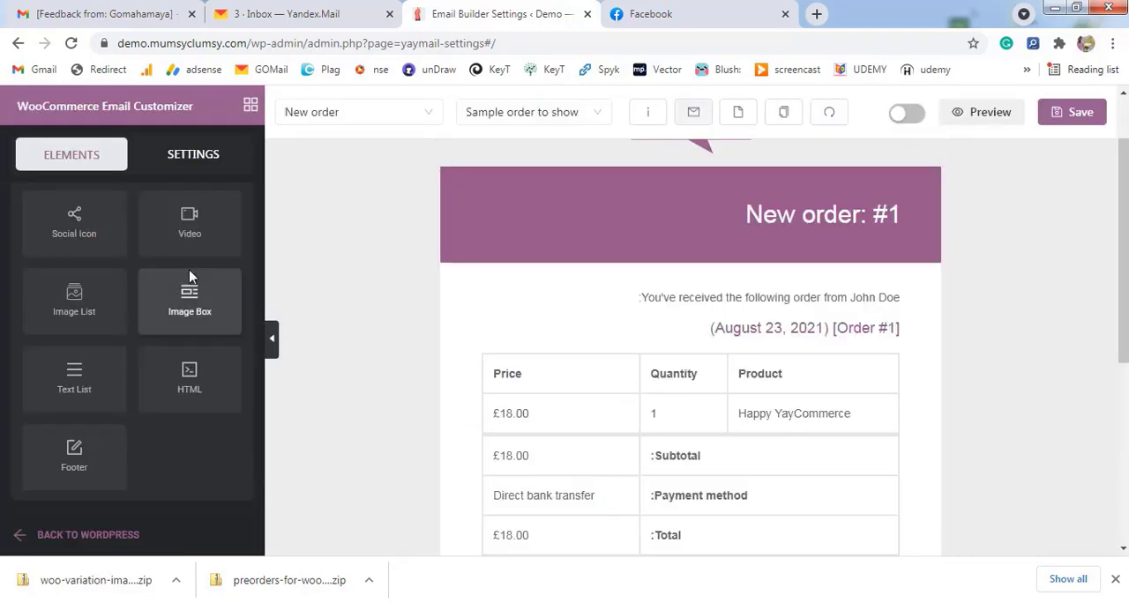
Return to the General settings and turn on Show Product Image.
click(203, 167)
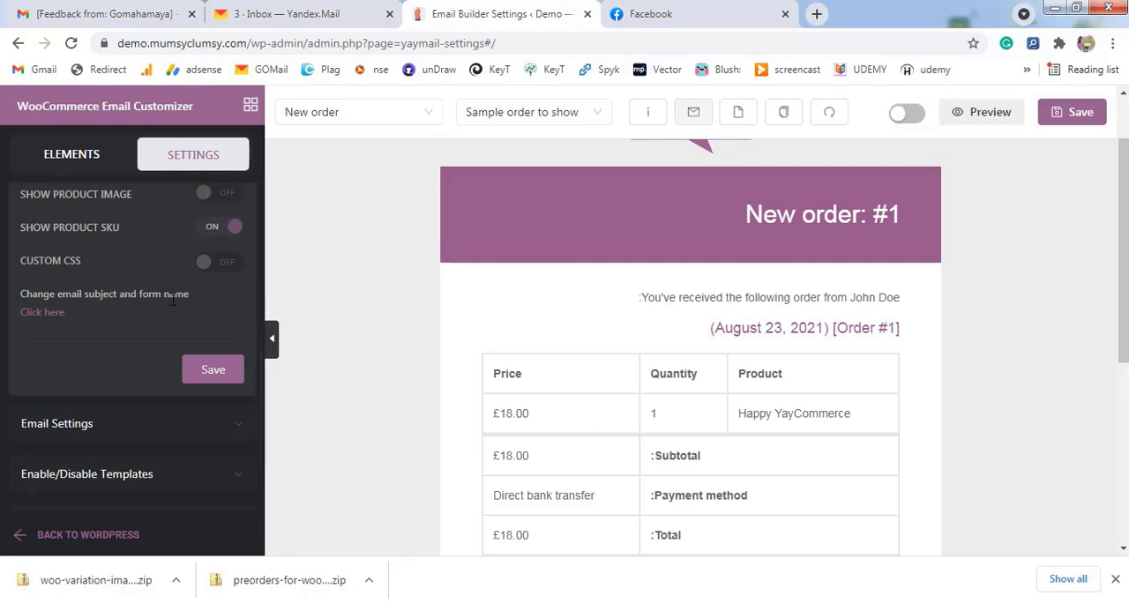
scroll(177, 265, up, 3)
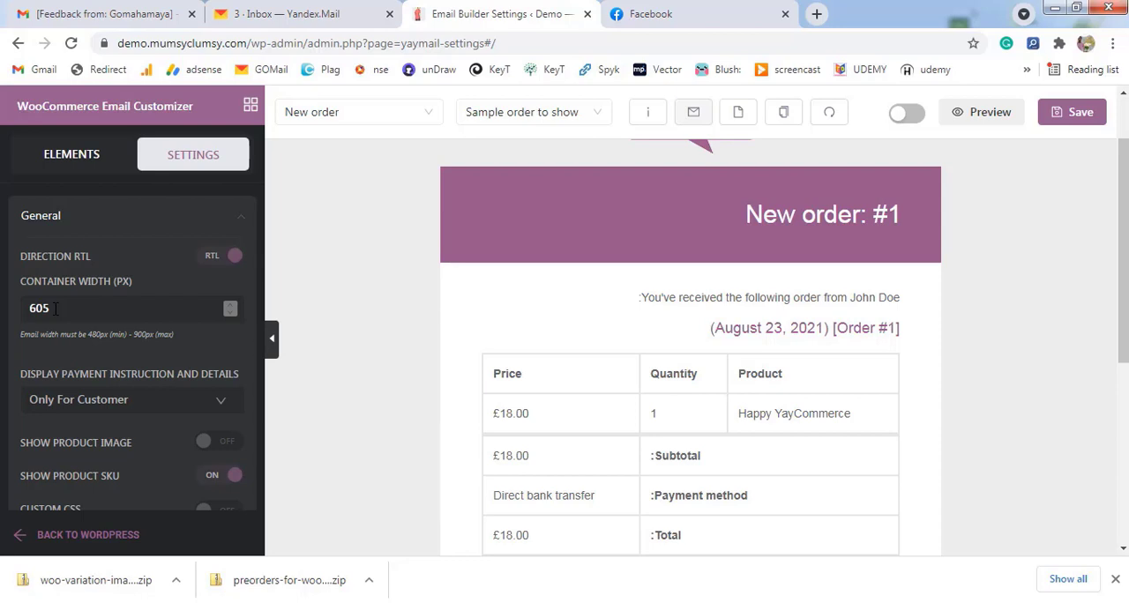
scroll(150, 316, down, 1)
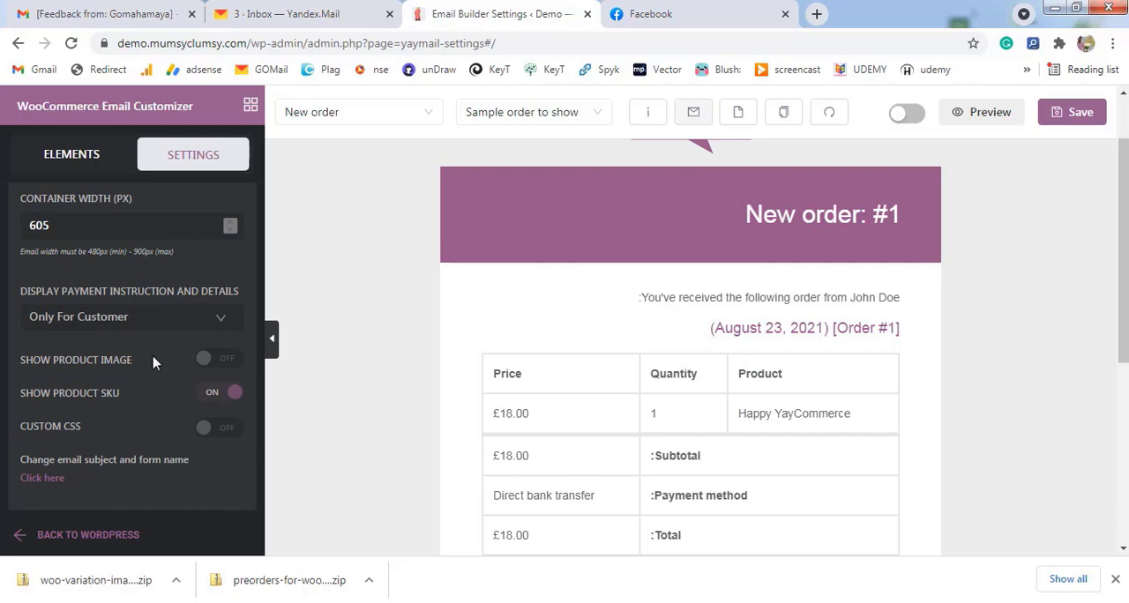
click(231, 360)
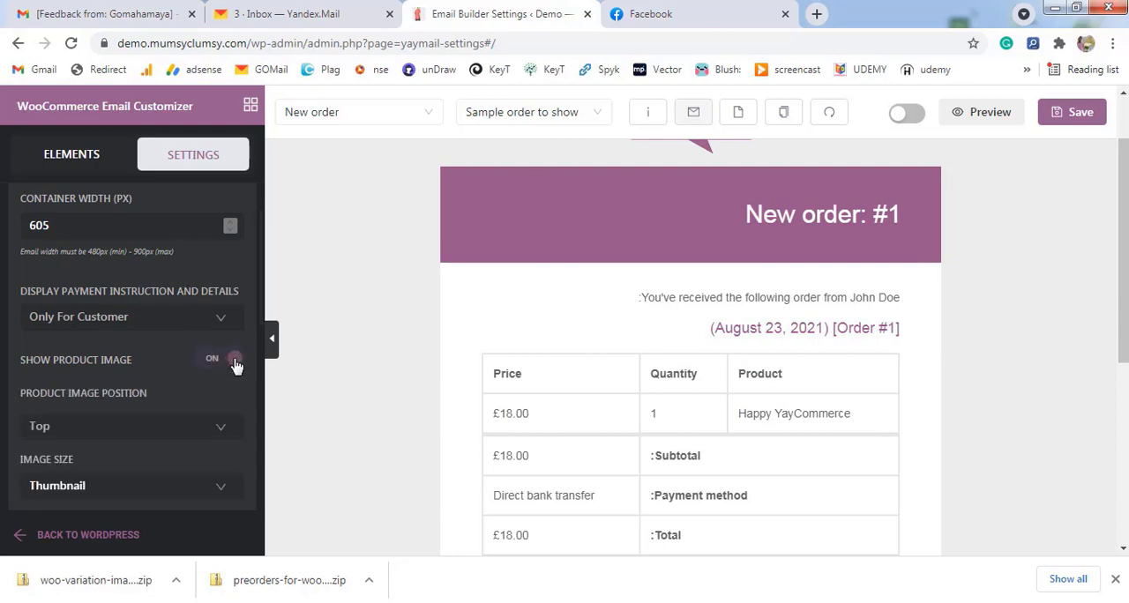
scroll(159, 357, down, 1)
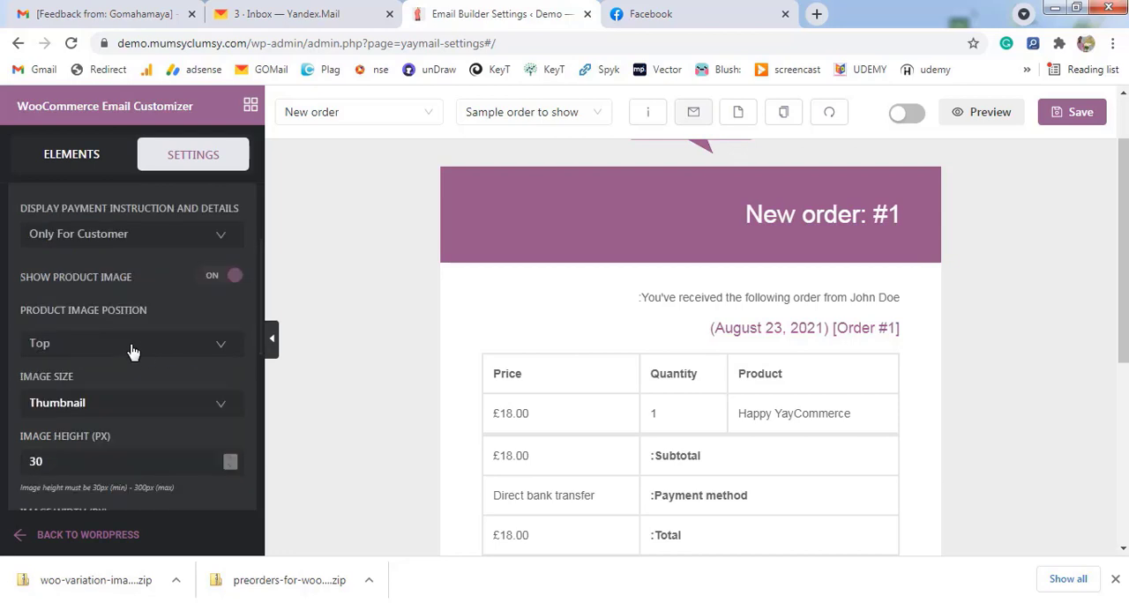
Review the product image's size choices and its height and width settings.
click(132, 402)
click(147, 404)
scroll(97, 362, down, 1)
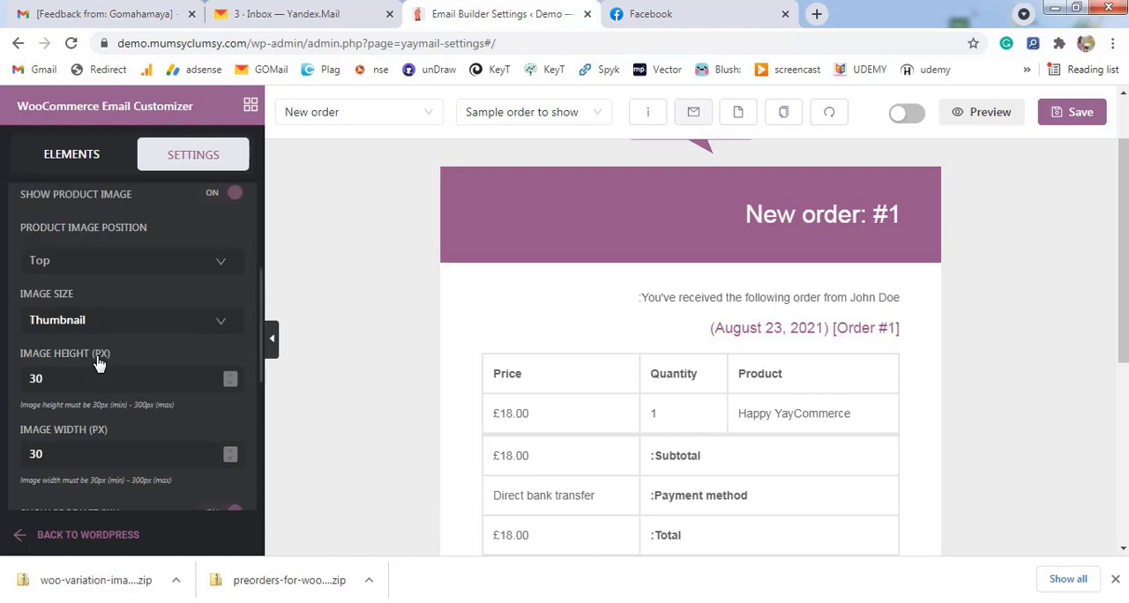
double_click(52, 374)
scroll(102, 370, down, 1)
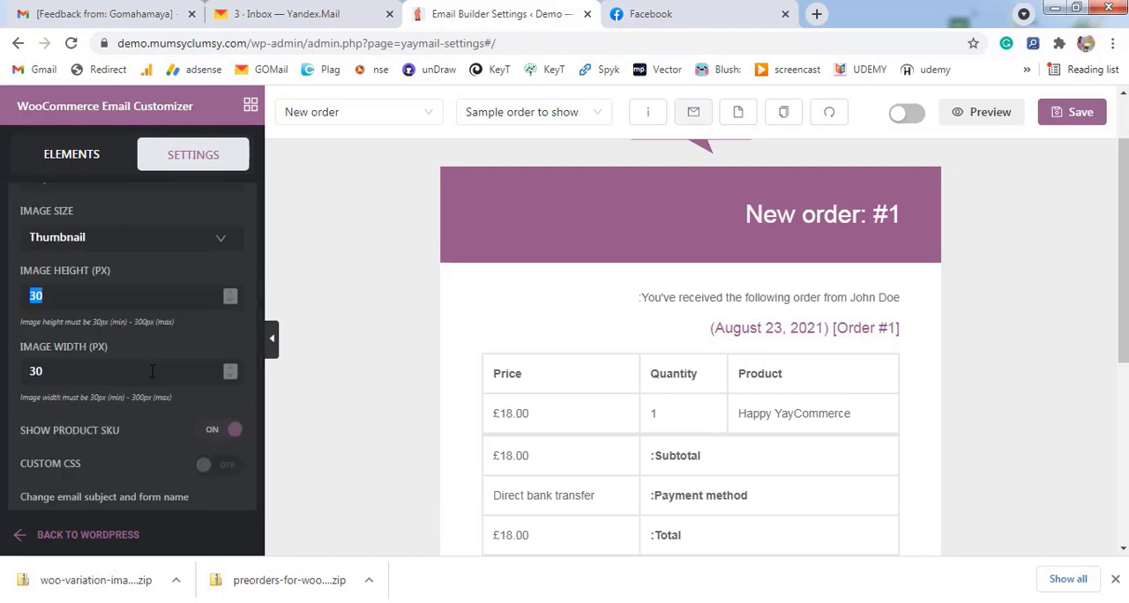
Turn on Custom CSS in the General settings and refresh the page to apply it.
scroll(85, 369, down, 1)
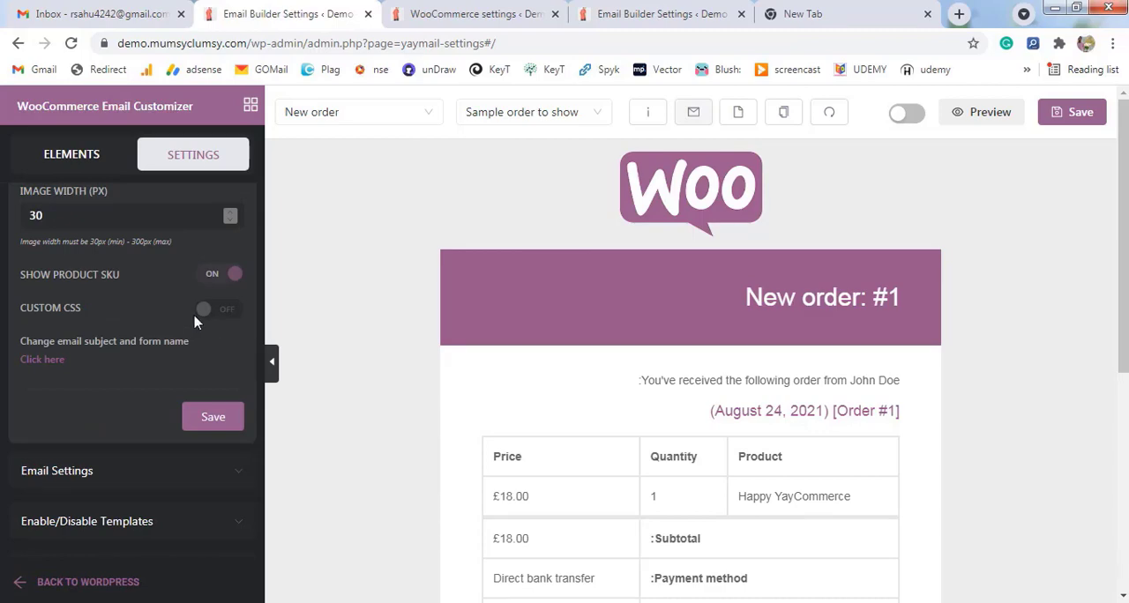
click(216, 310)
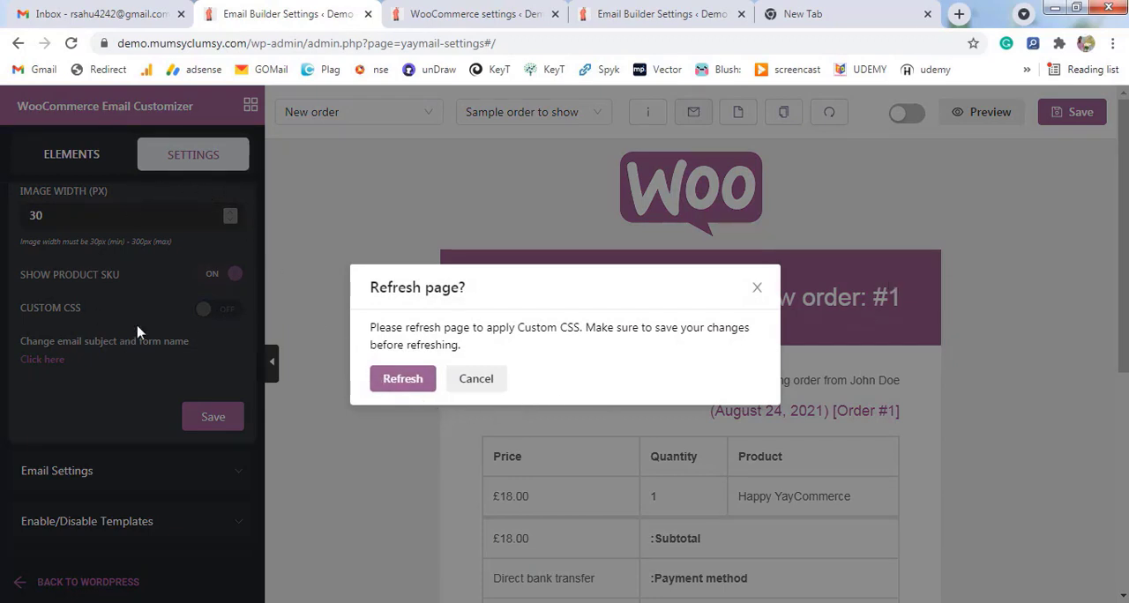
click(404, 380)
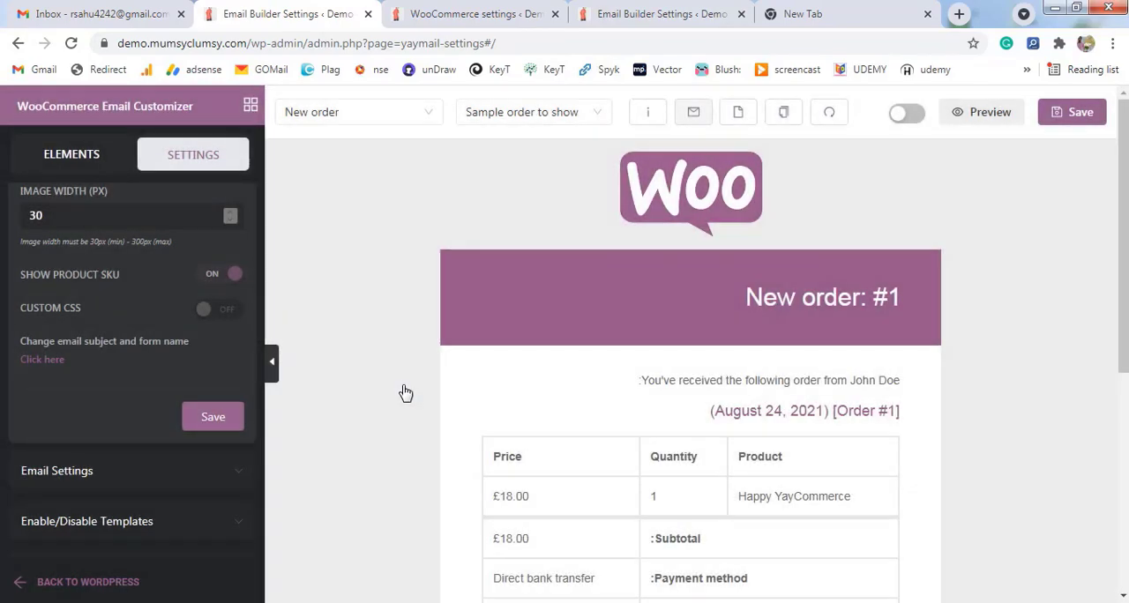
click(211, 310)
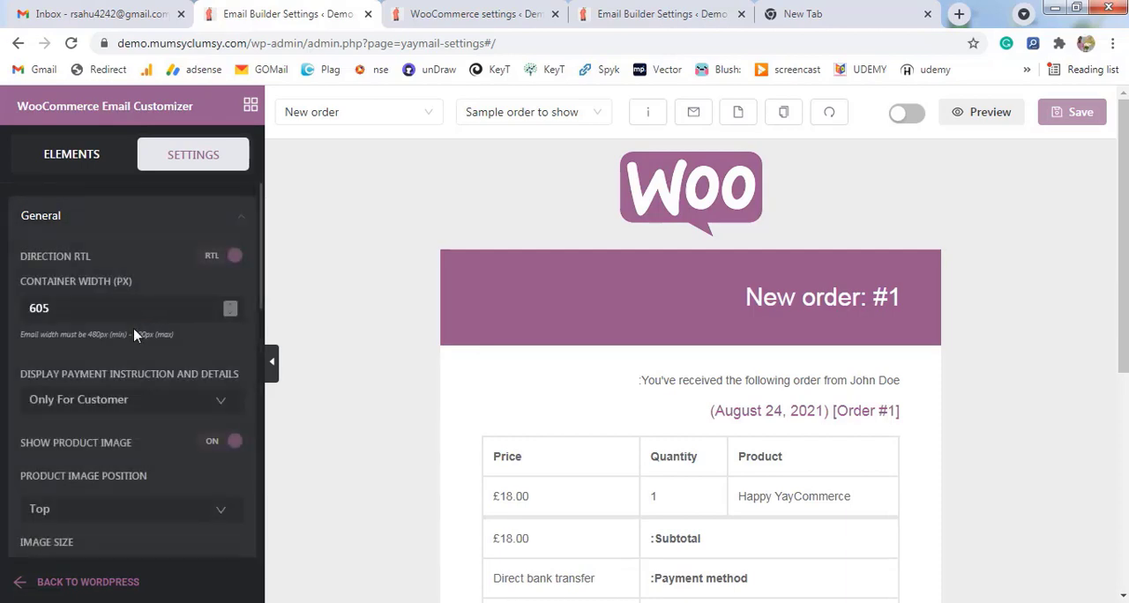
scroll(102, 335, down, 5)
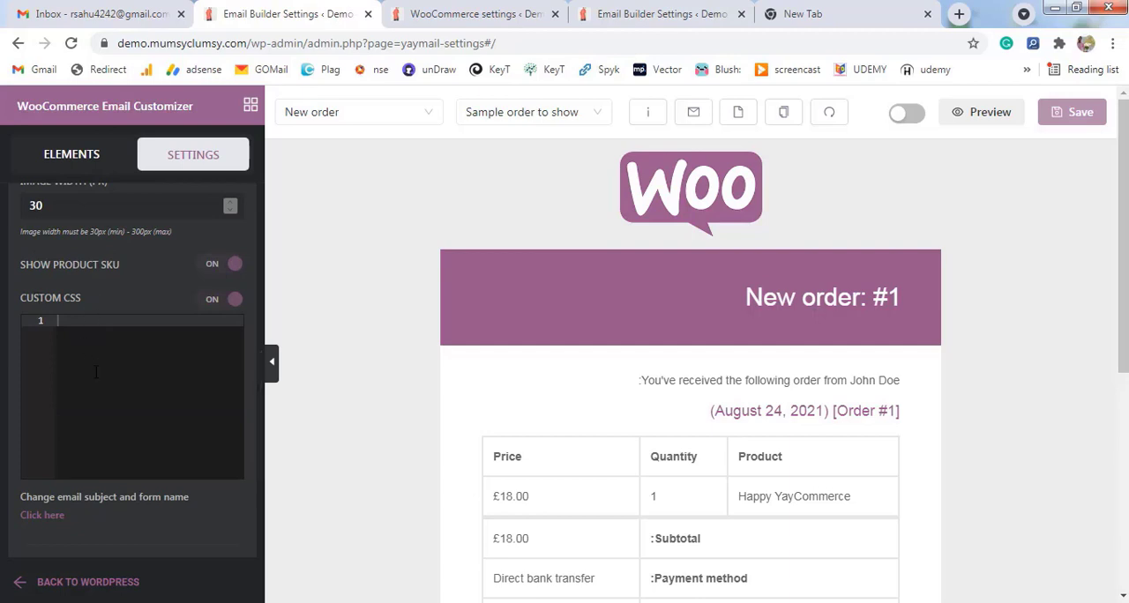
Open the email subject and from name settings in a new browser tab, save the General settings, and switch to that tab.
scroll(96, 371, down, 1)
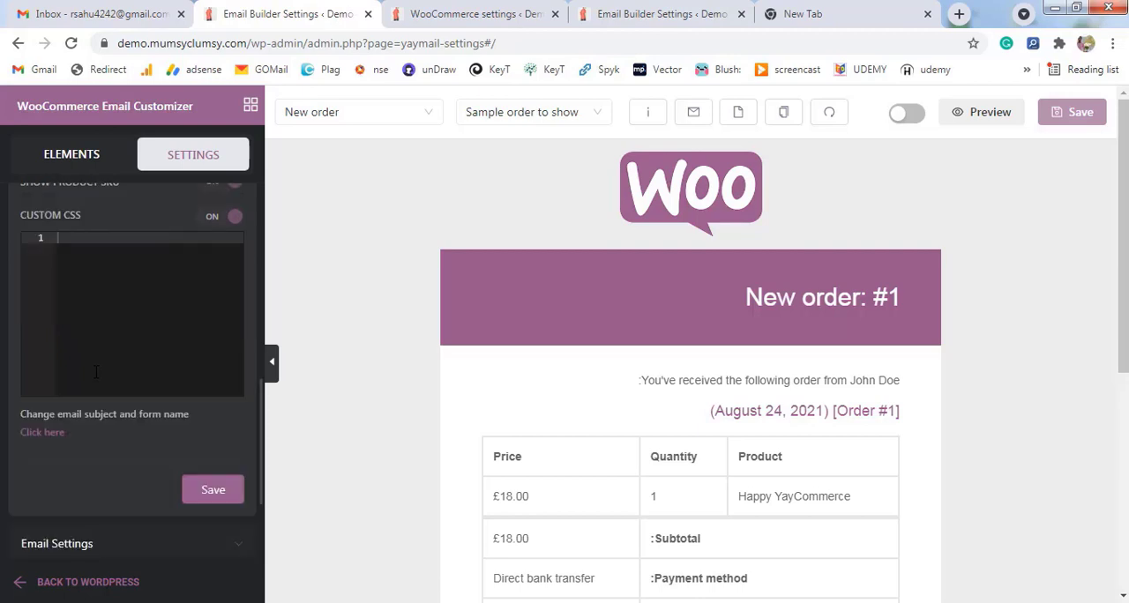
right_click(44, 434)
click(53, 447)
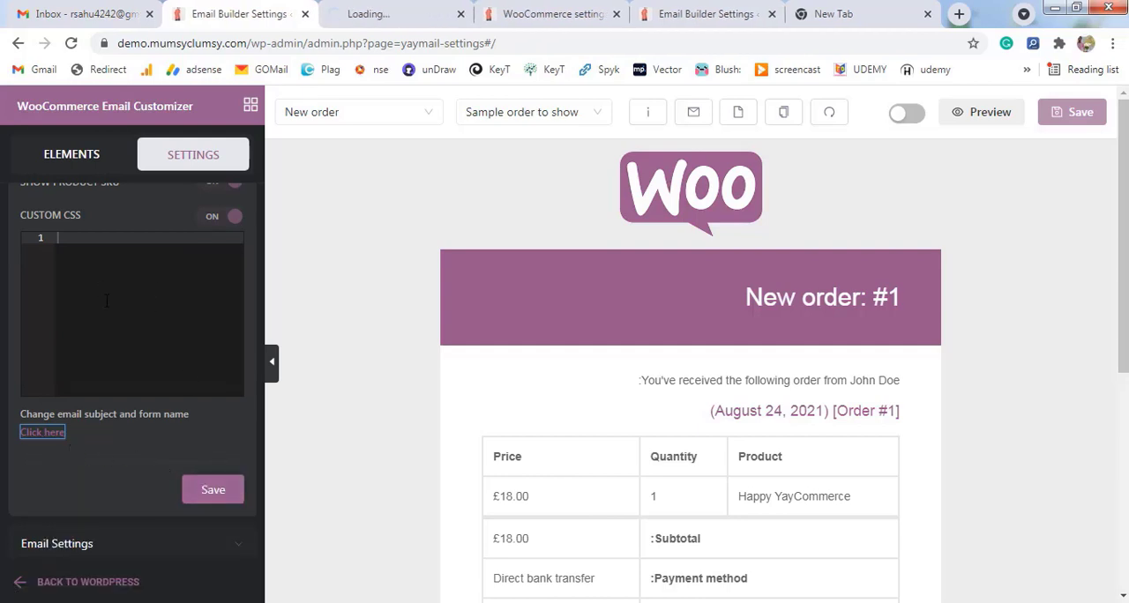
click(212, 490)
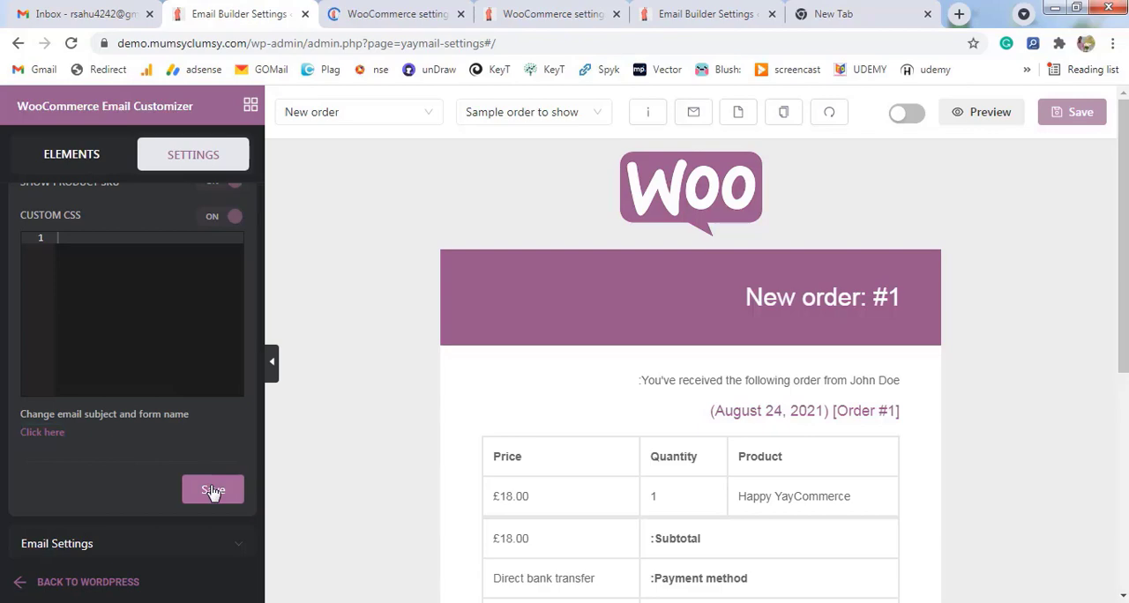
click(423, 14)
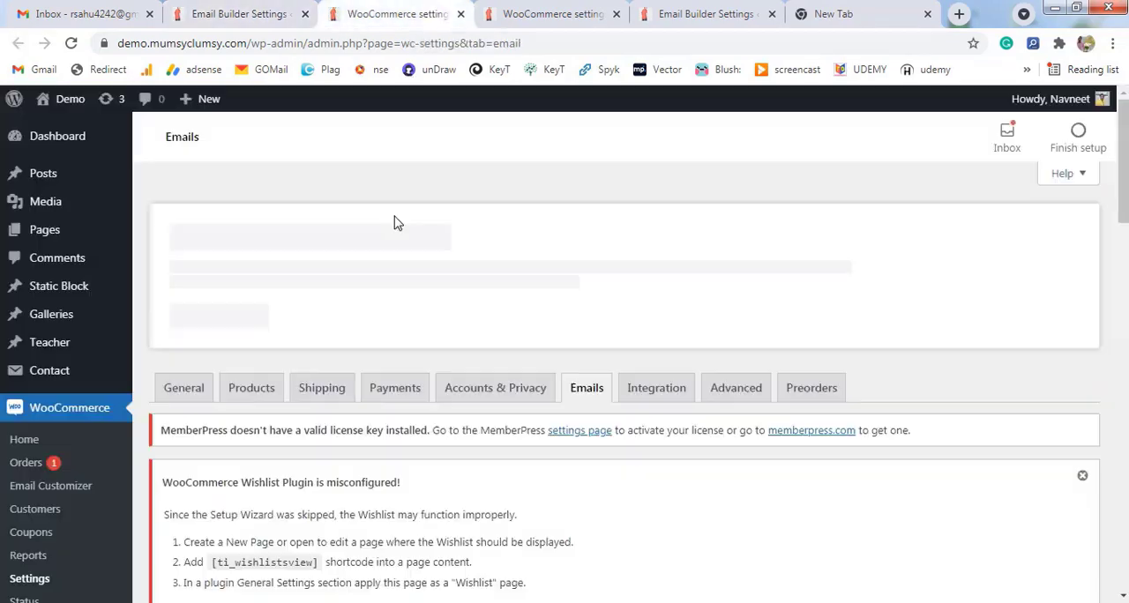
Change the "From" name in the email sender options to Gomahamaya.
scroll(543, 269, down, 15)
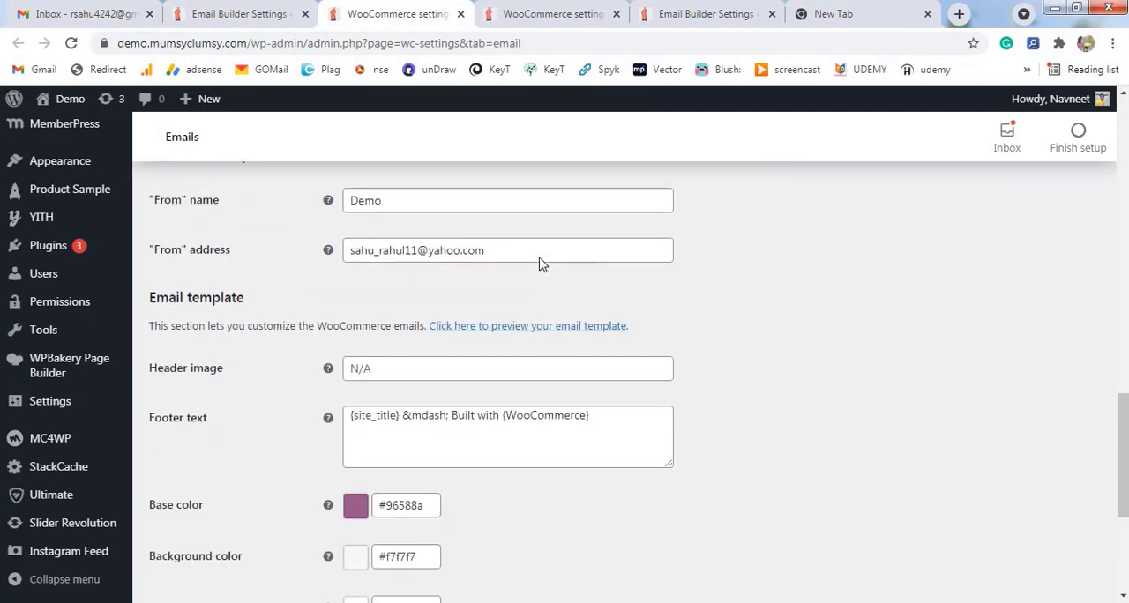
scroll(541, 262, up, 2)
drag(157, 232, 292, 243)
drag(395, 281, 350, 283)
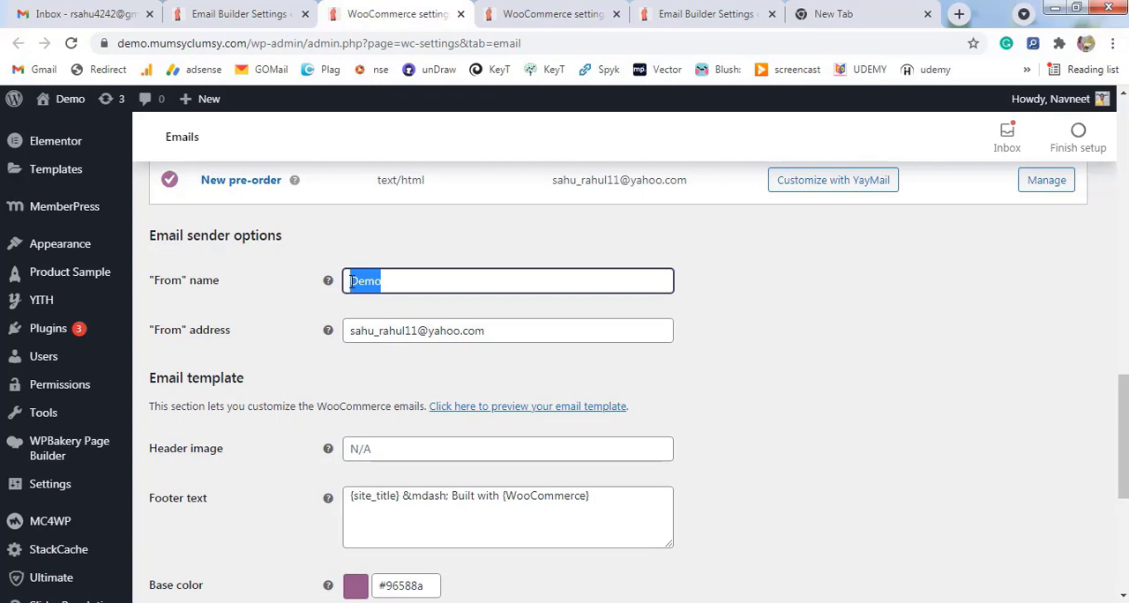
text(G)
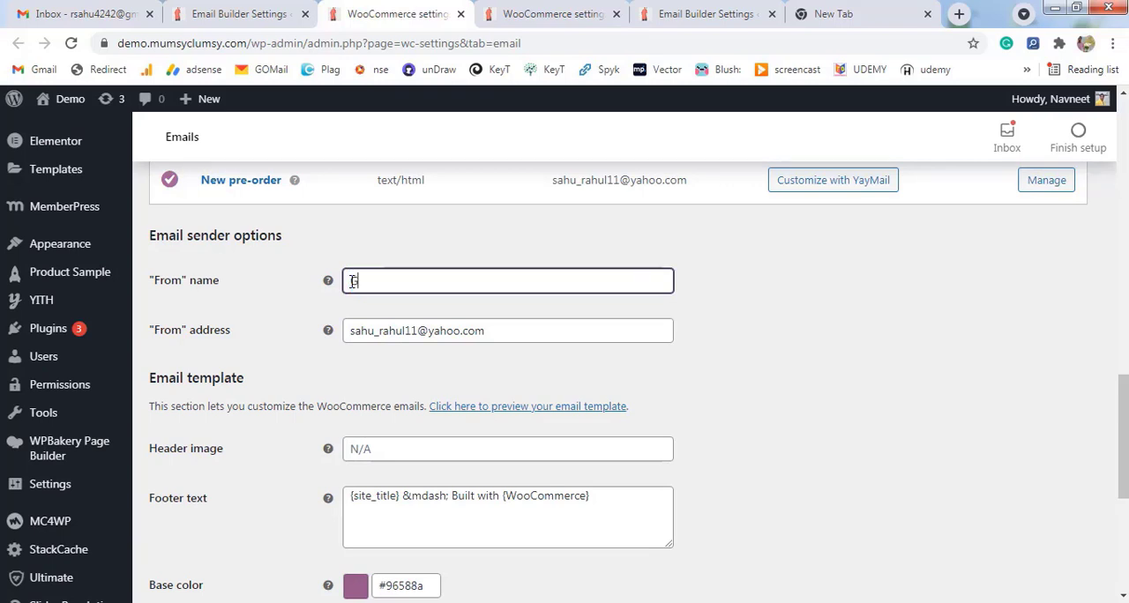
text(omahamaya)
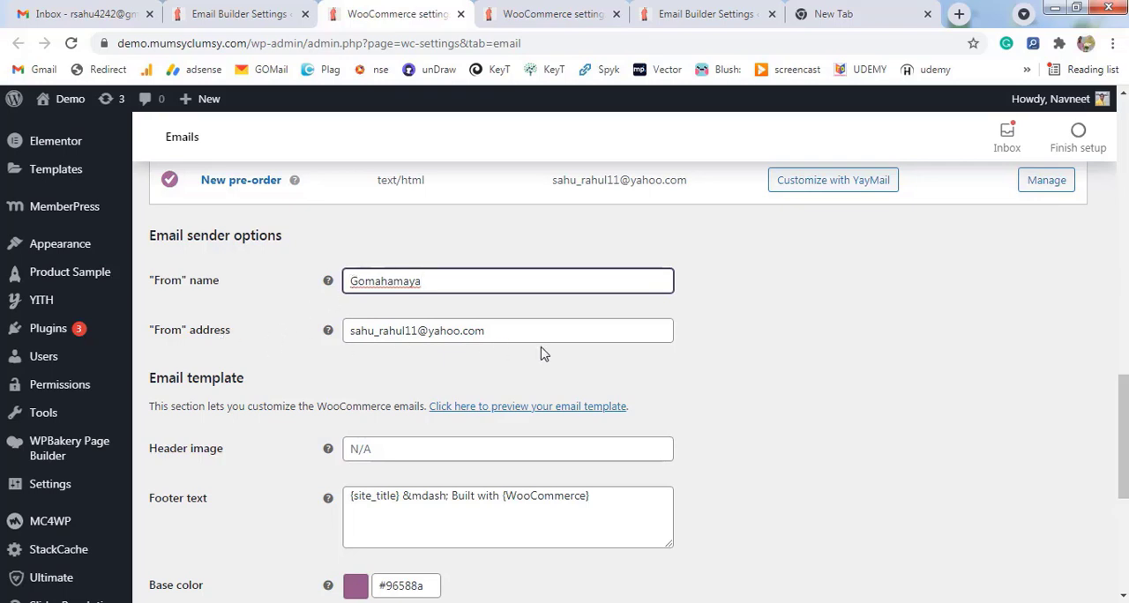
Open the media library in a new tab and copy the file URL of the gomahamaya-logo image.
scroll(441, 213, down, 3)
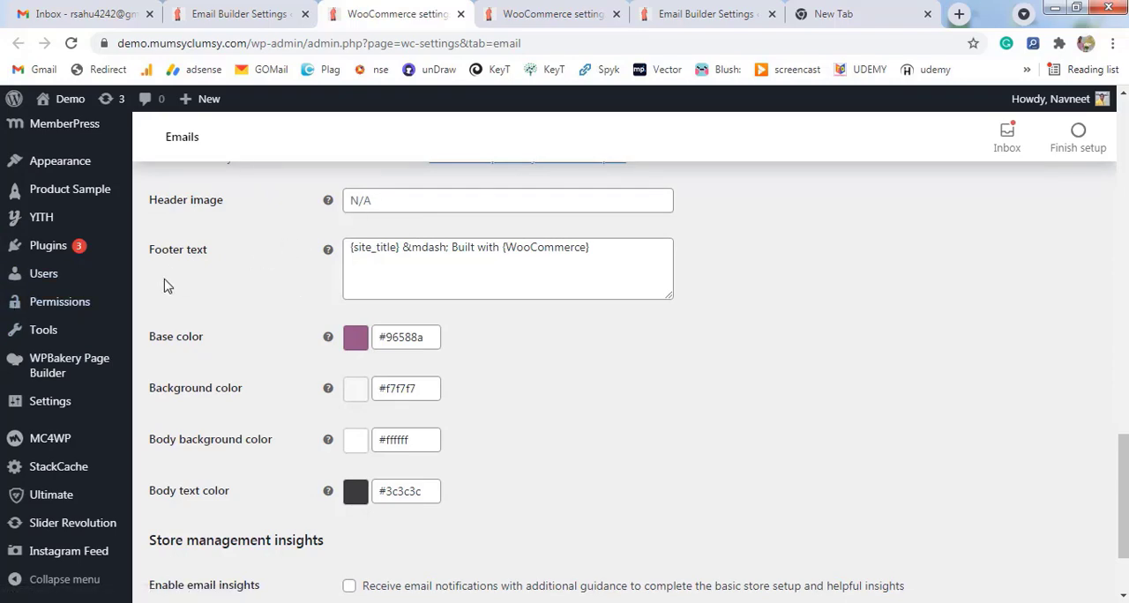
scroll(167, 285, up, 4)
scroll(53, 370, up, 4)
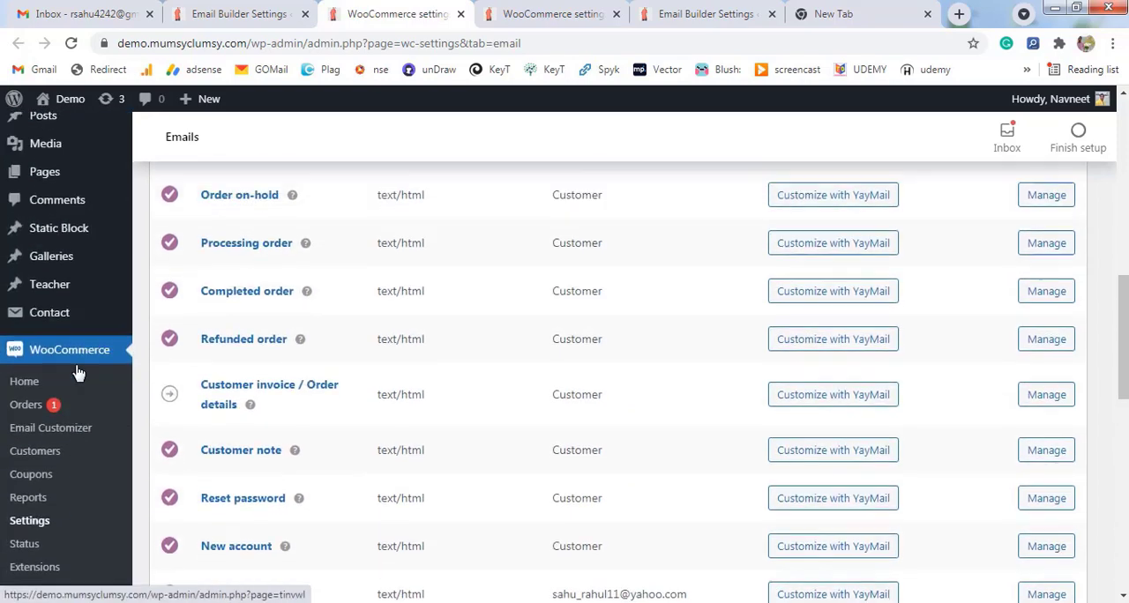
mouse_move(52, 202)
right_click(146, 203)
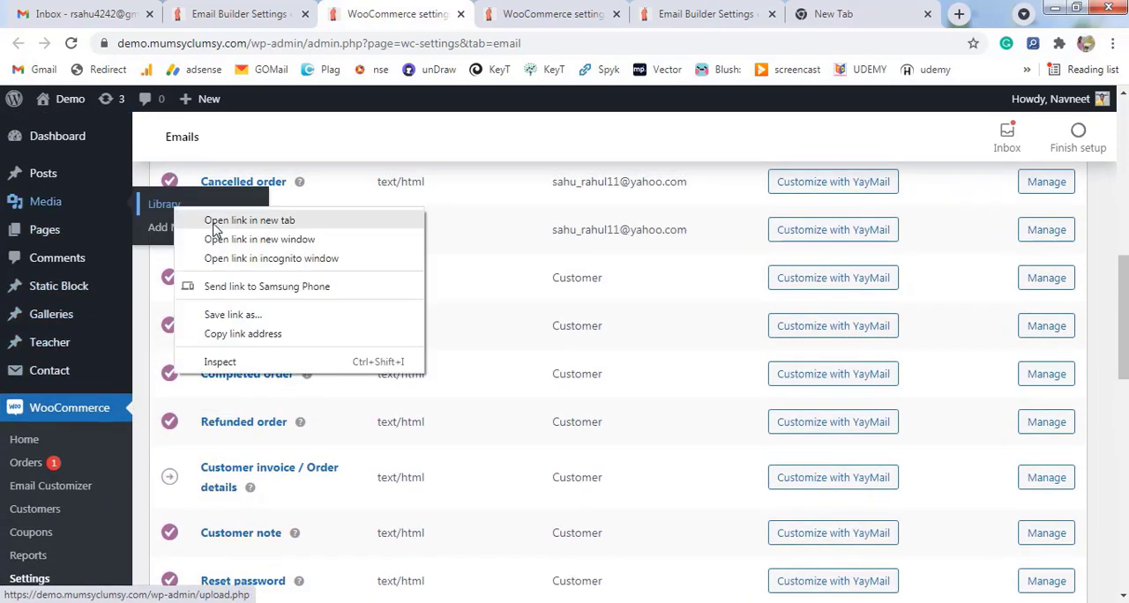
click(229, 219)
key(ctrl+Tab)
click(220, 291)
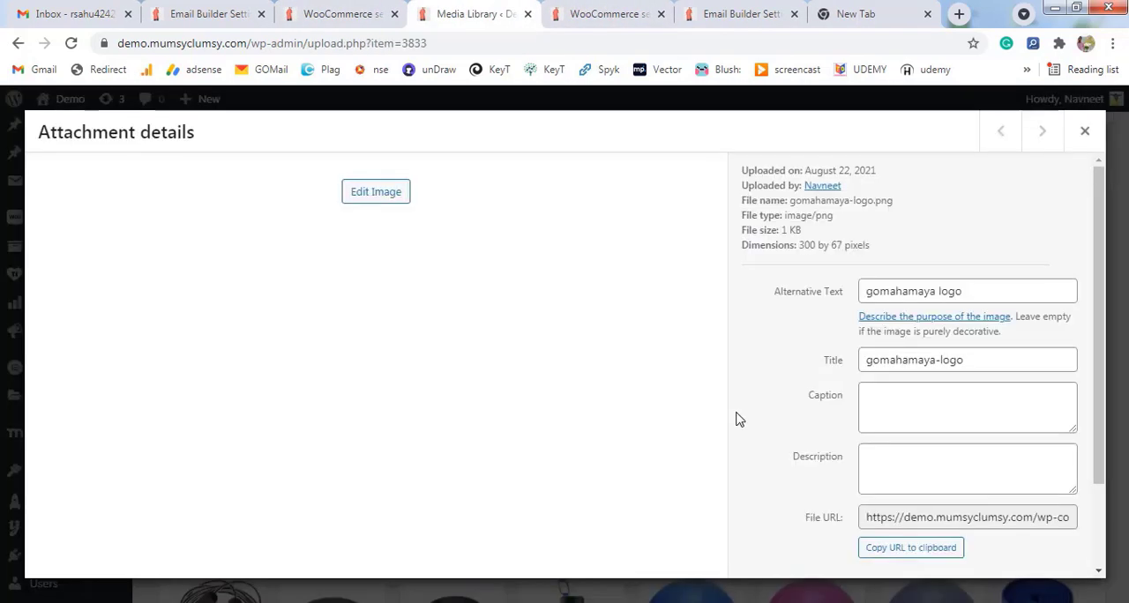
scroll(924, 424, down, 2)
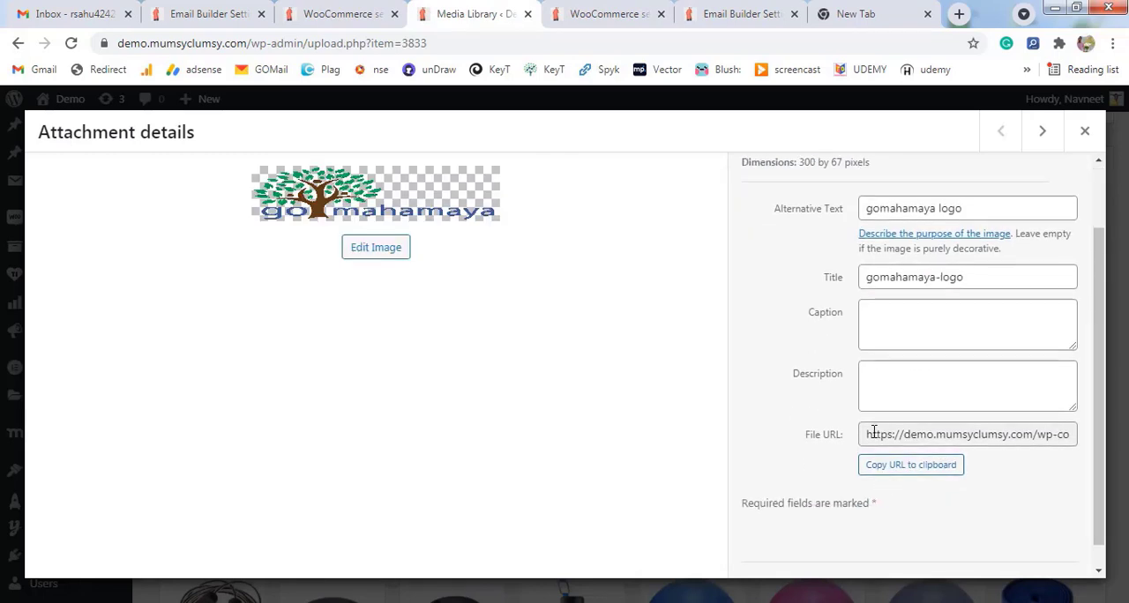
click(900, 467)
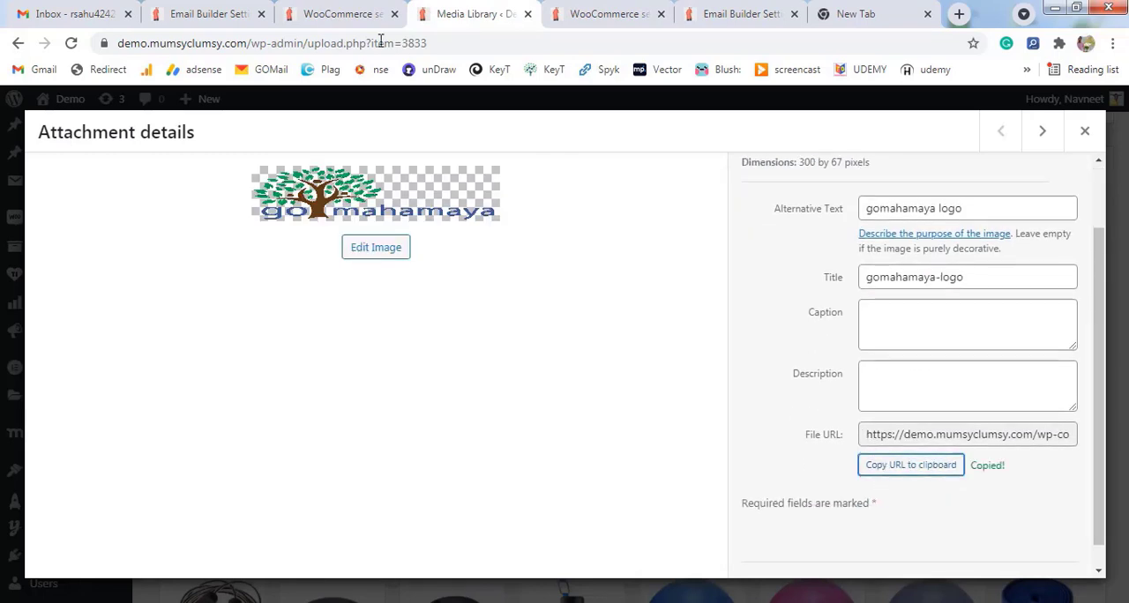
Return to the WooCommerce email settings and paste the copied logo URL as the email template's header image.
click(212, 13)
key(ctrl+Tab)
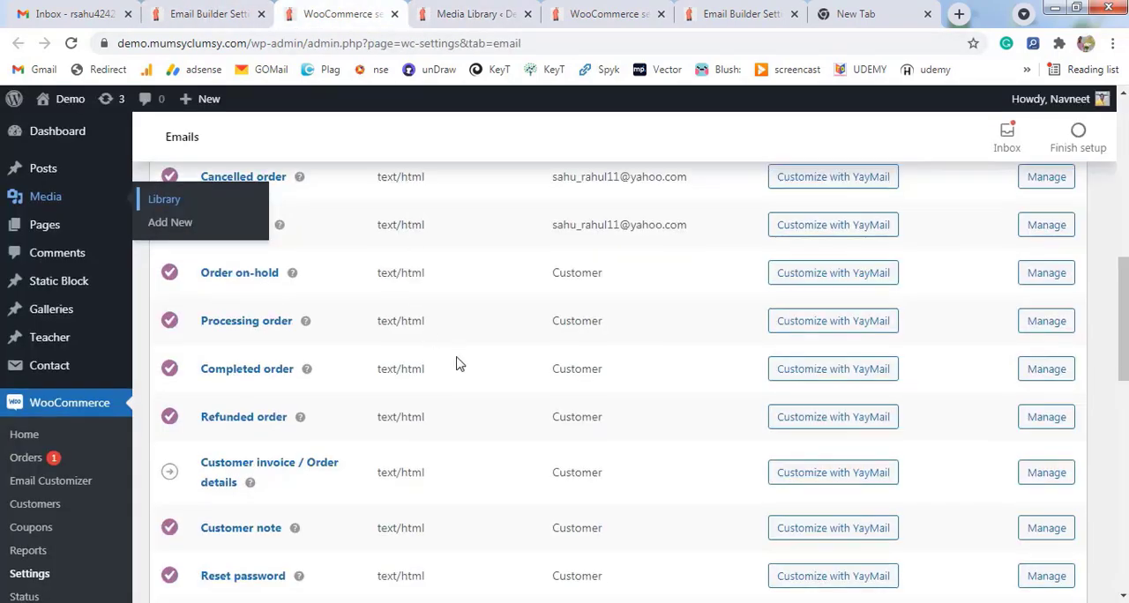
scroll(456, 362, down, 5)
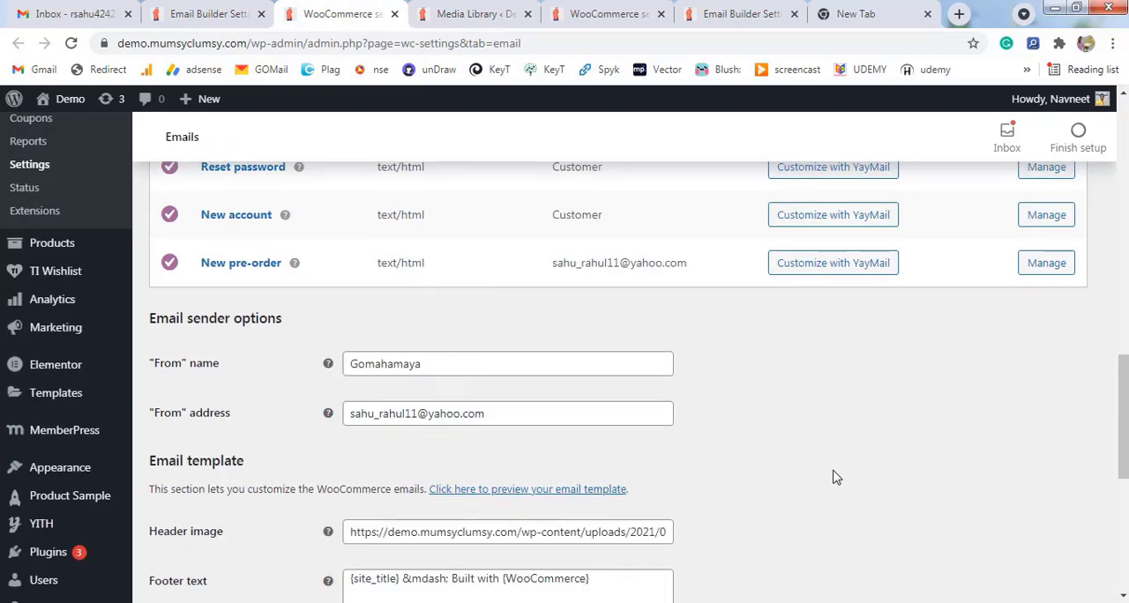
scroll(836, 472, down, 3)
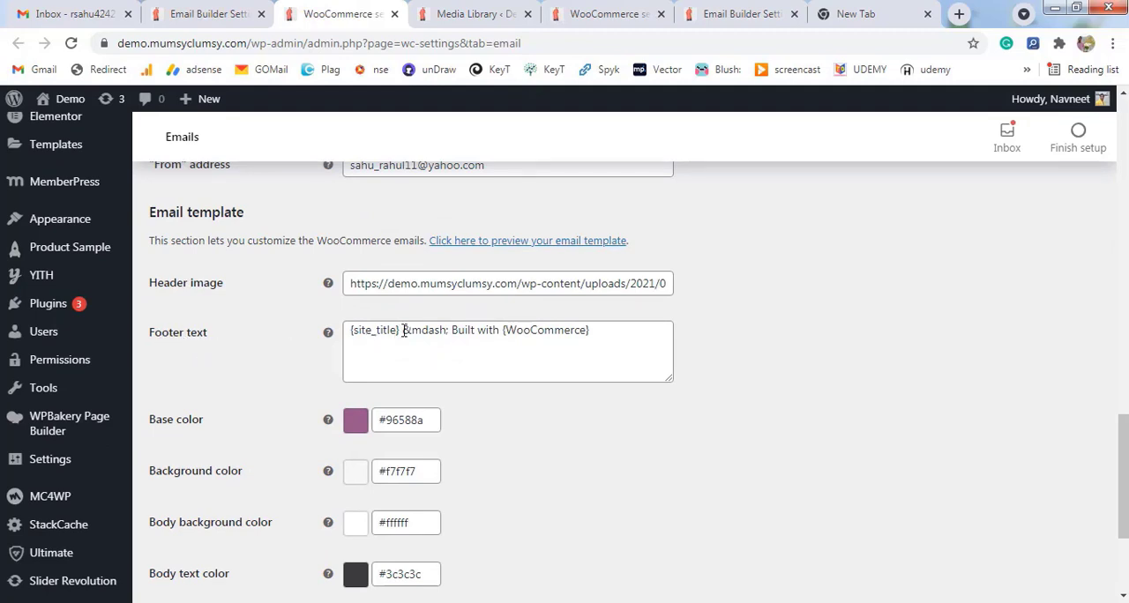
Review the {site_title} placeholder in the footer text and the template colors, and save the WooCommerce email settings.
drag(404, 330, 333, 333)
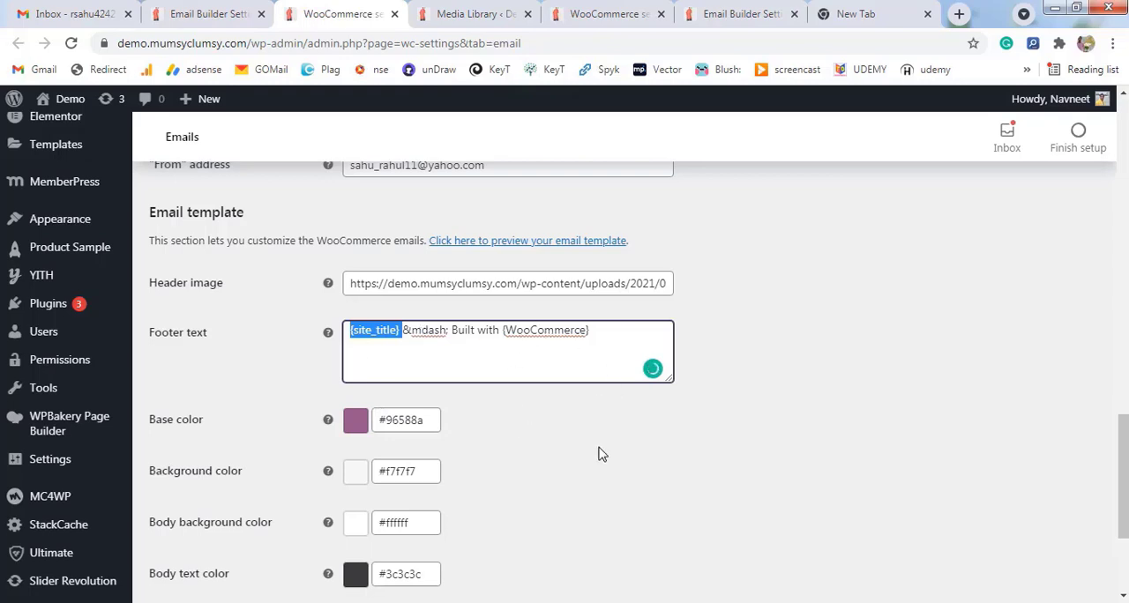
scroll(398, 461, down, 1)
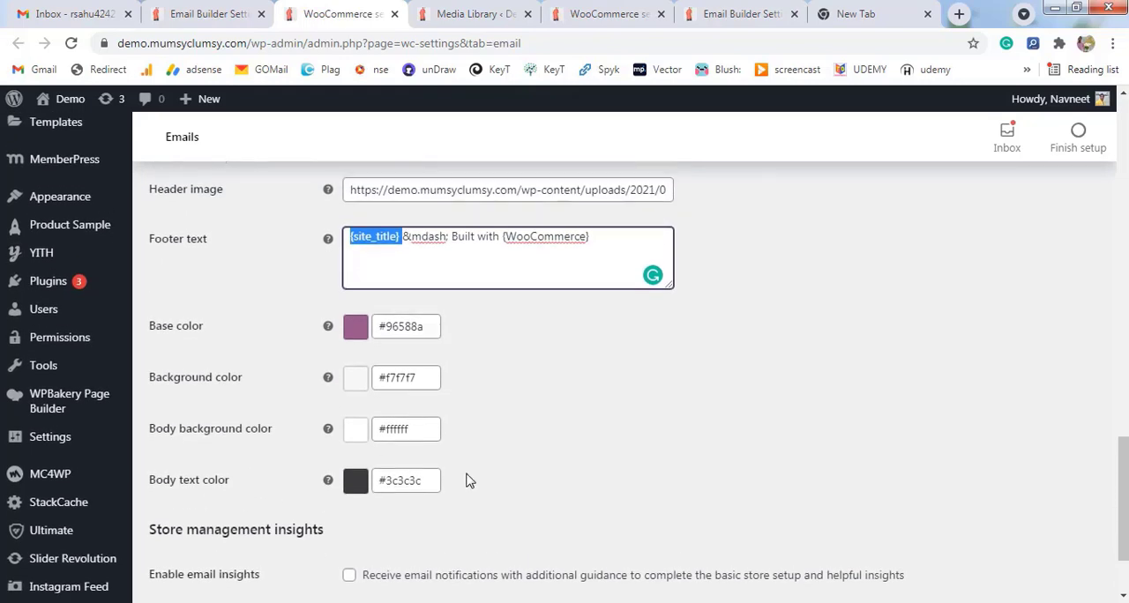
scroll(467, 479, down, 3)
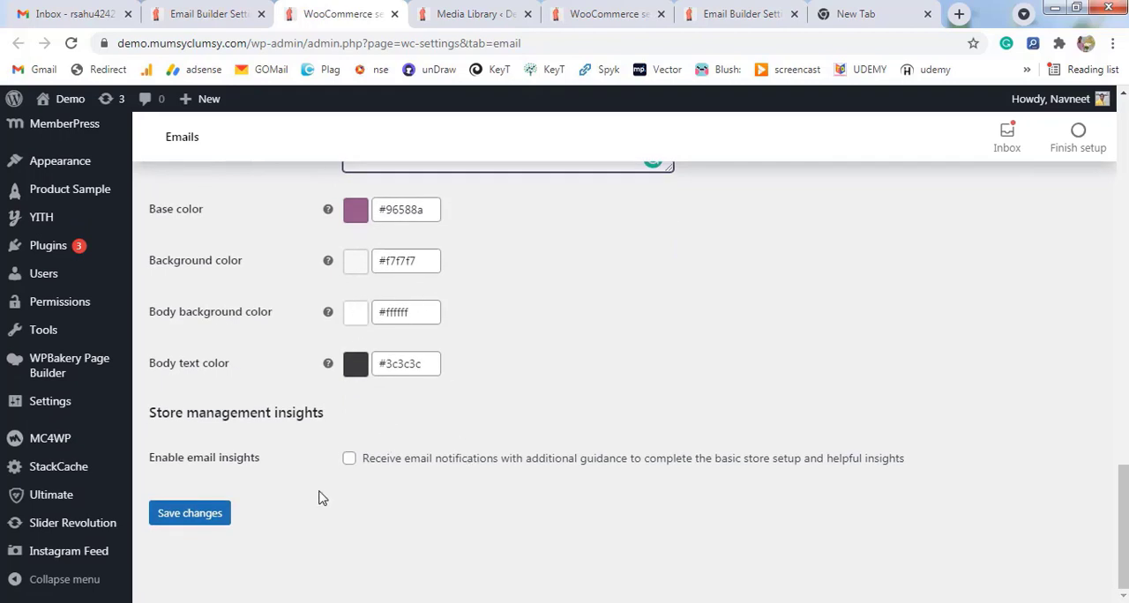
click(210, 521)
Switch back to the email customizer tab and review the background, content background and text link colors in Email Settings.
click(208, 21)
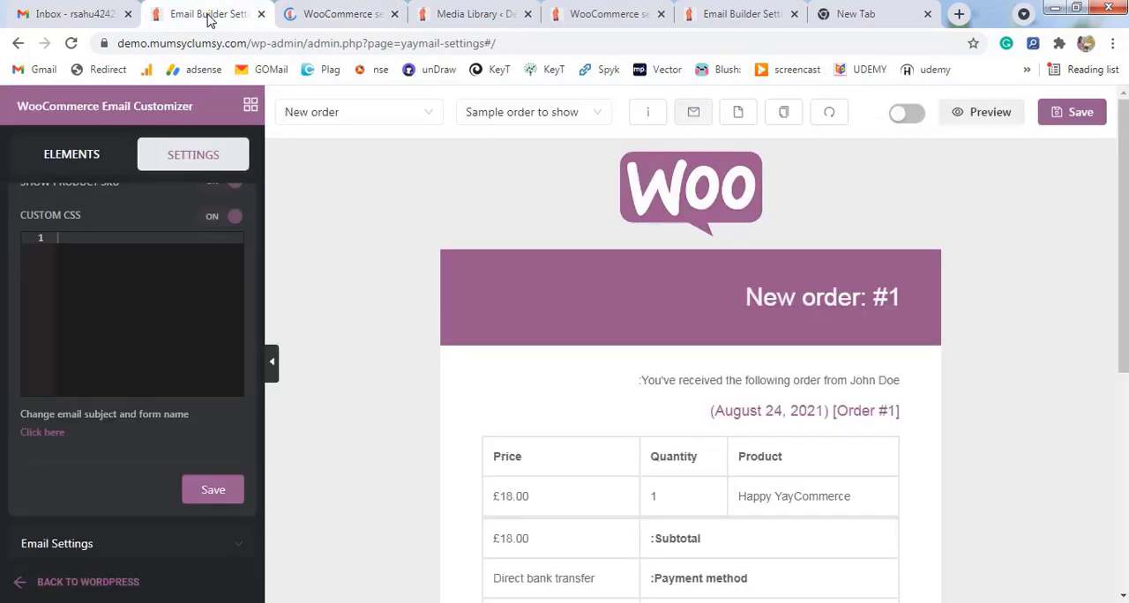
scroll(159, 406, down, 2)
click(87, 405)
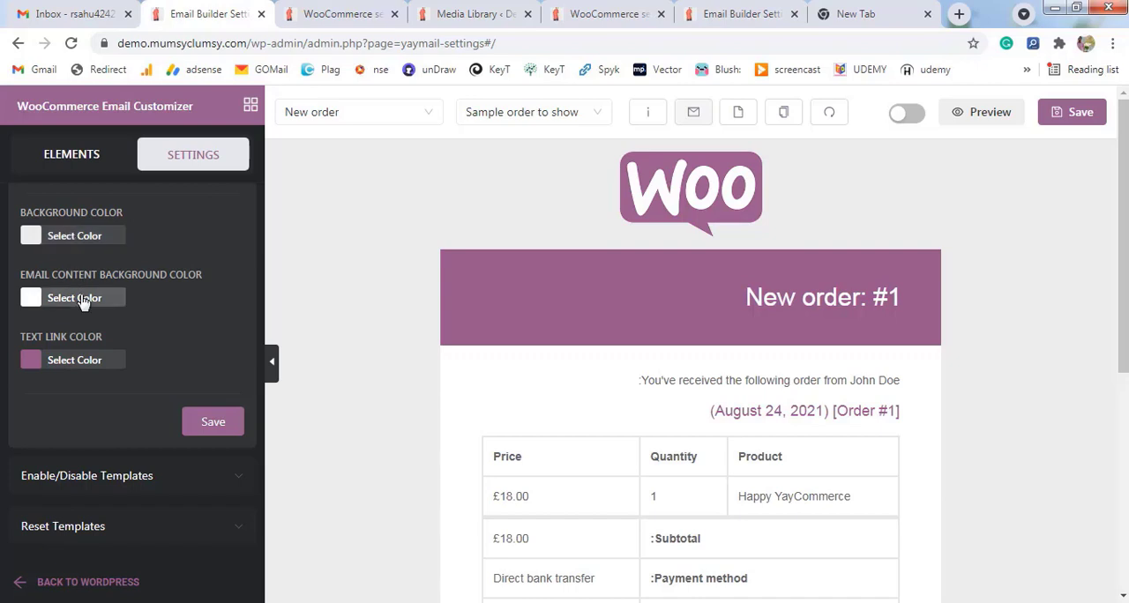
scroll(98, 321, down, 1)
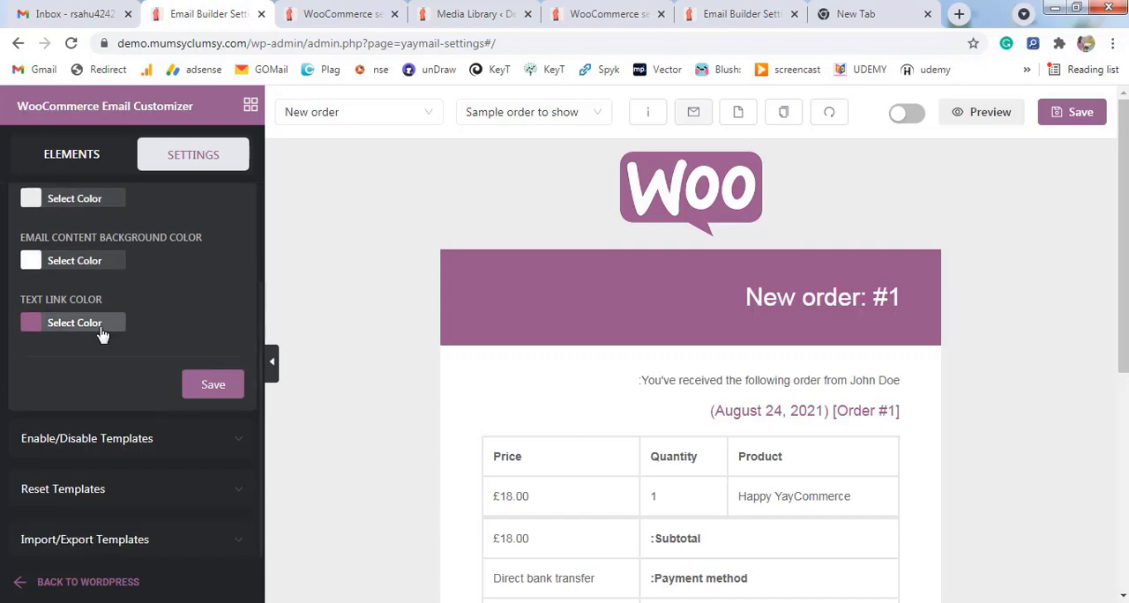
Review the switches for enabling or disabling each email template and the option for resetting all templates.
click(105, 447)
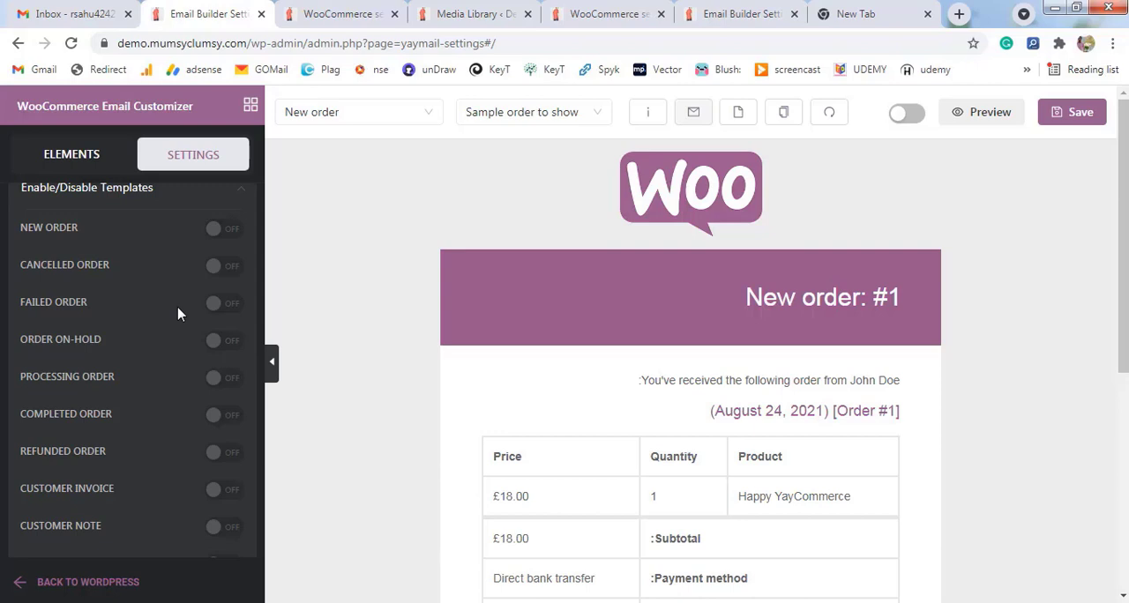
scroll(177, 314, down, 3)
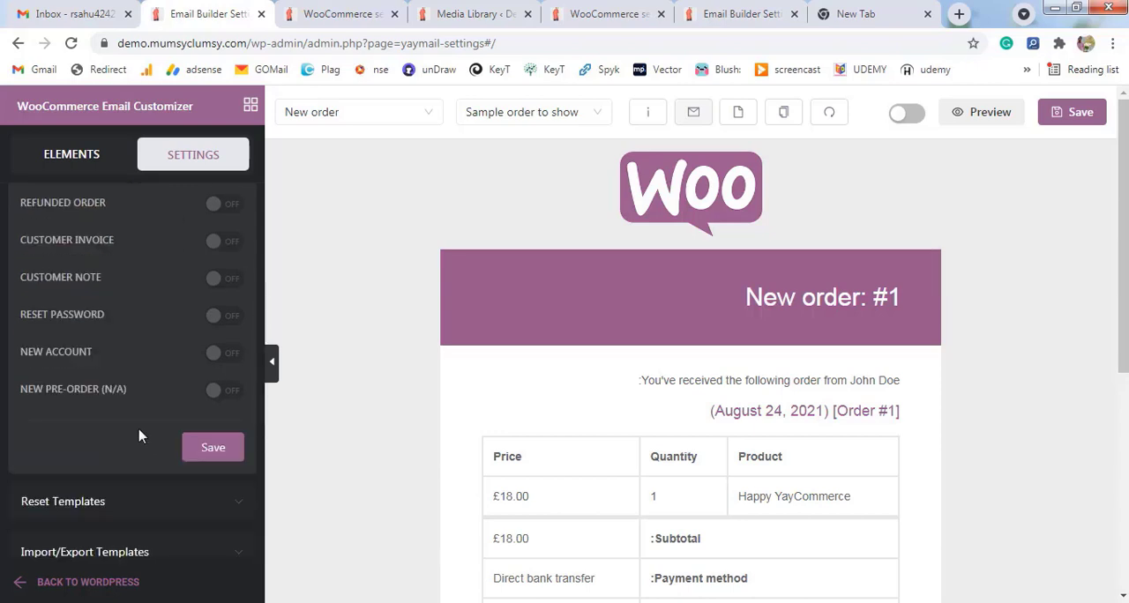
scroll(125, 391, down, 2)
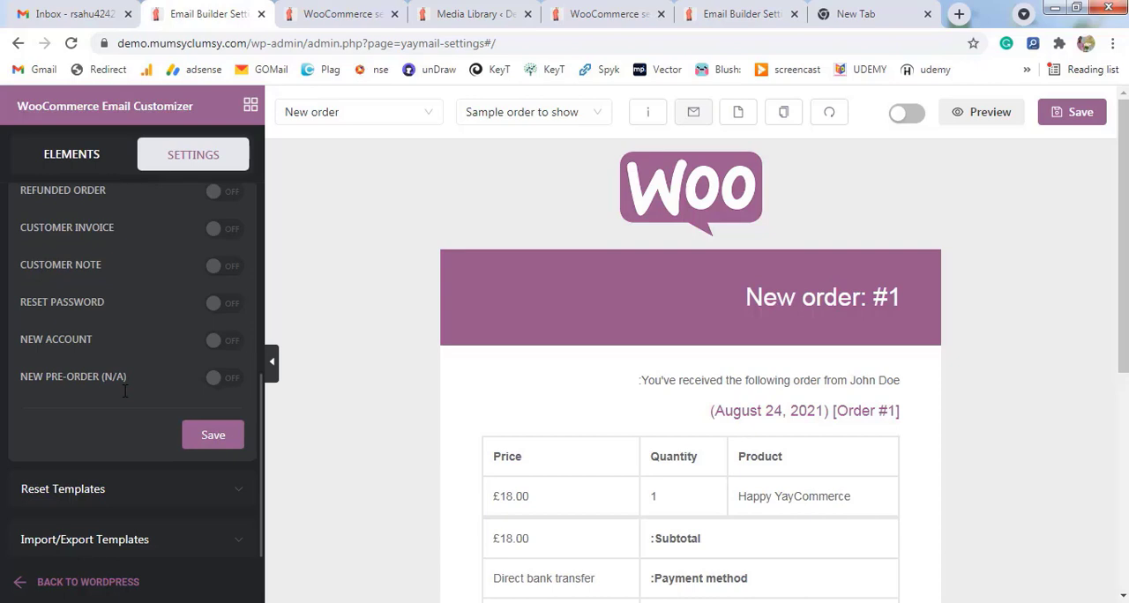
click(102, 497)
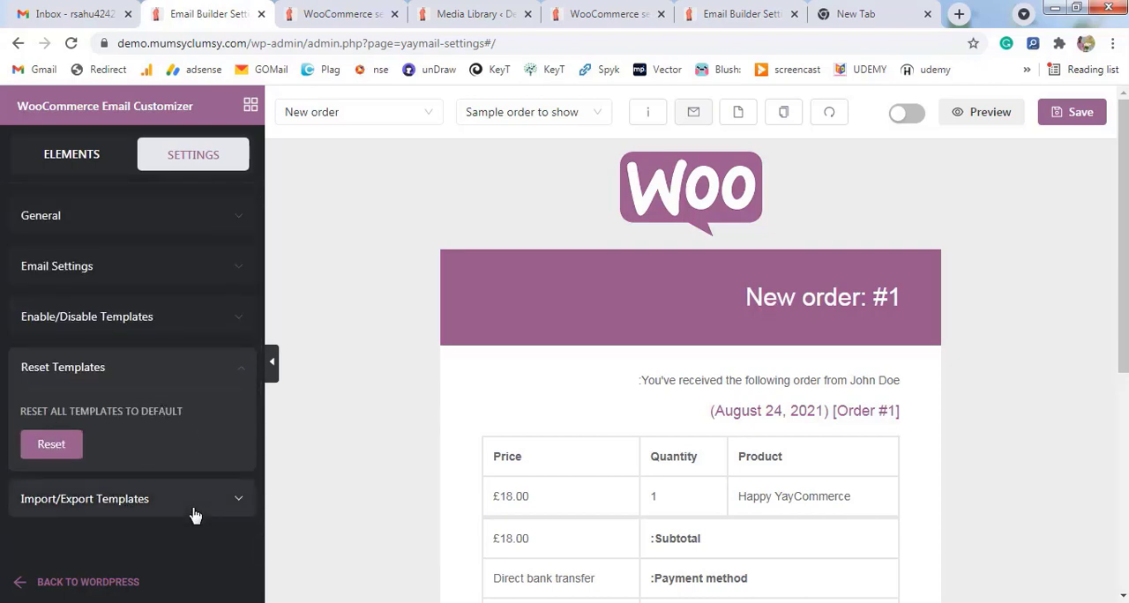
Export all the customized email templates as a JSON file.
click(194, 516)
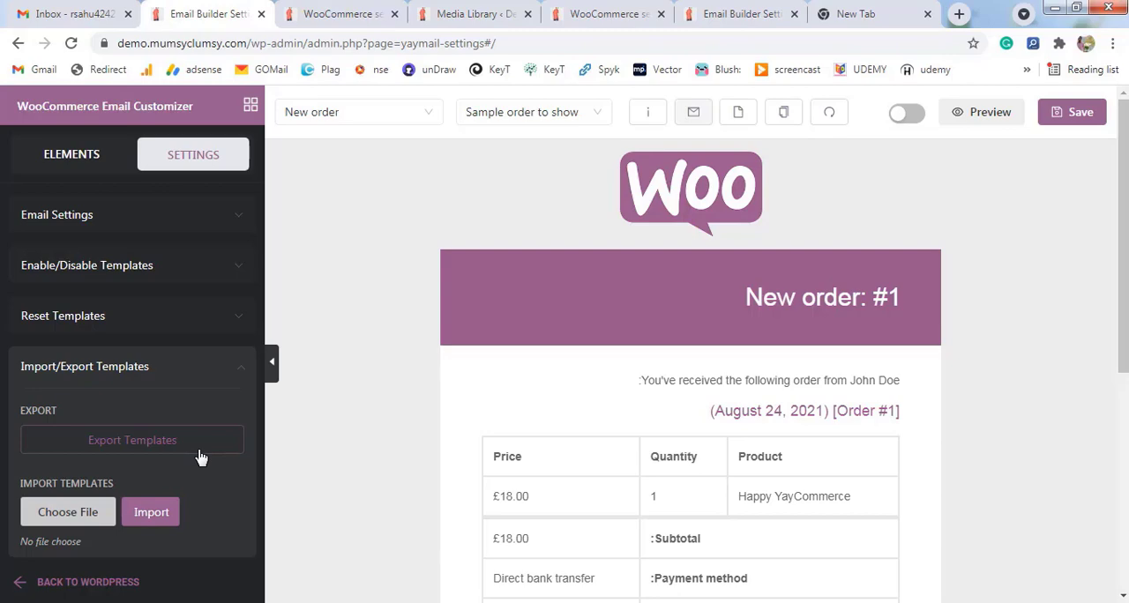
click(127, 457)
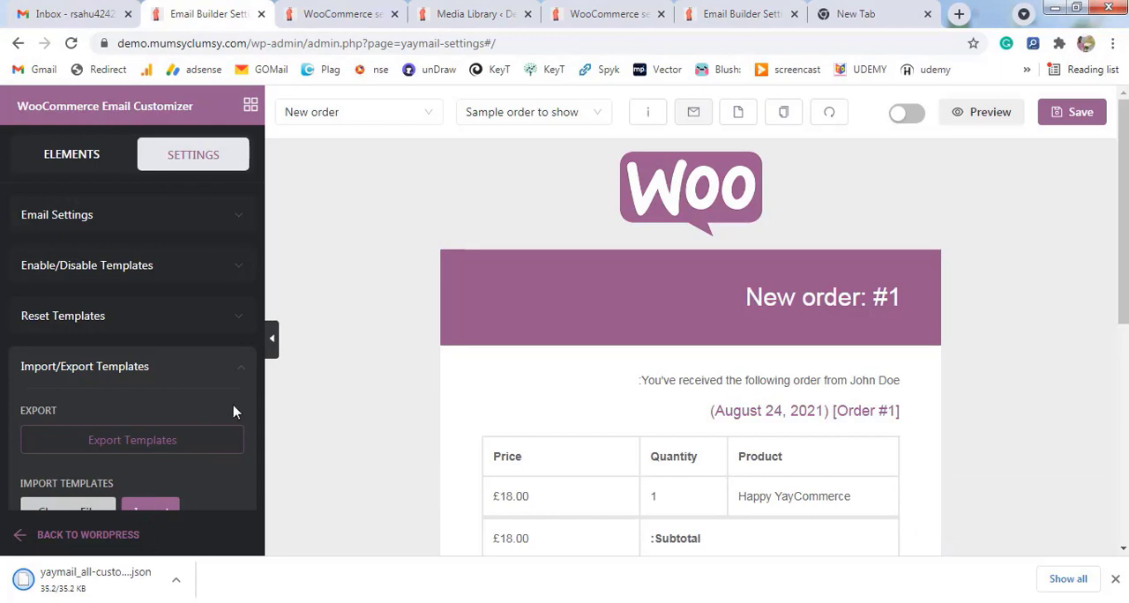
Look at the file selection for importing templates, cancel it, and reload the email customizer page.
scroll(207, 405, down, 1)
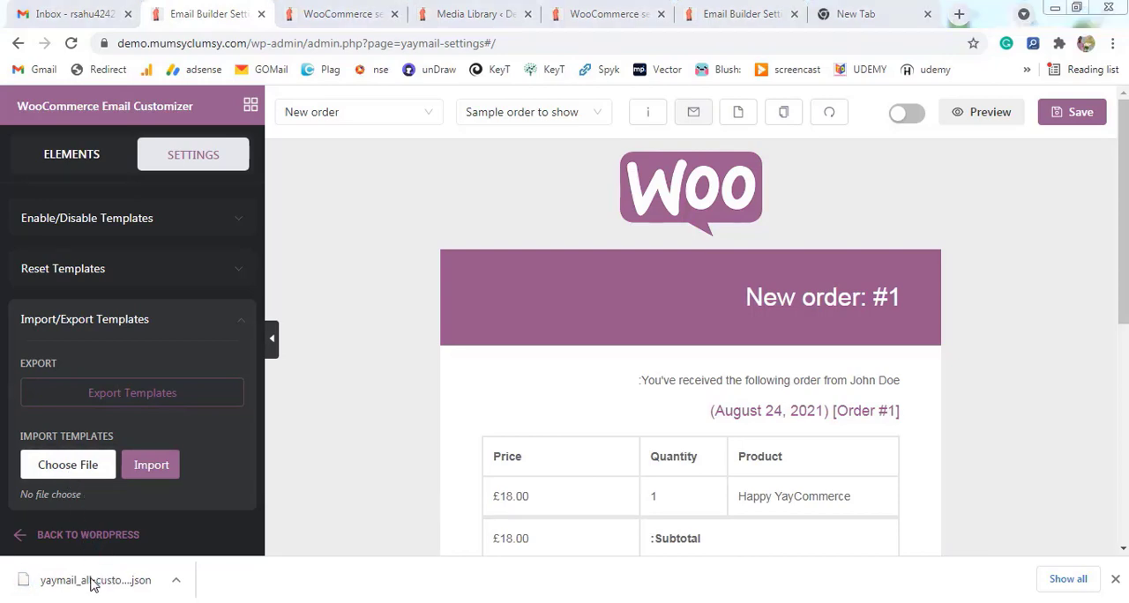
click(154, 470)
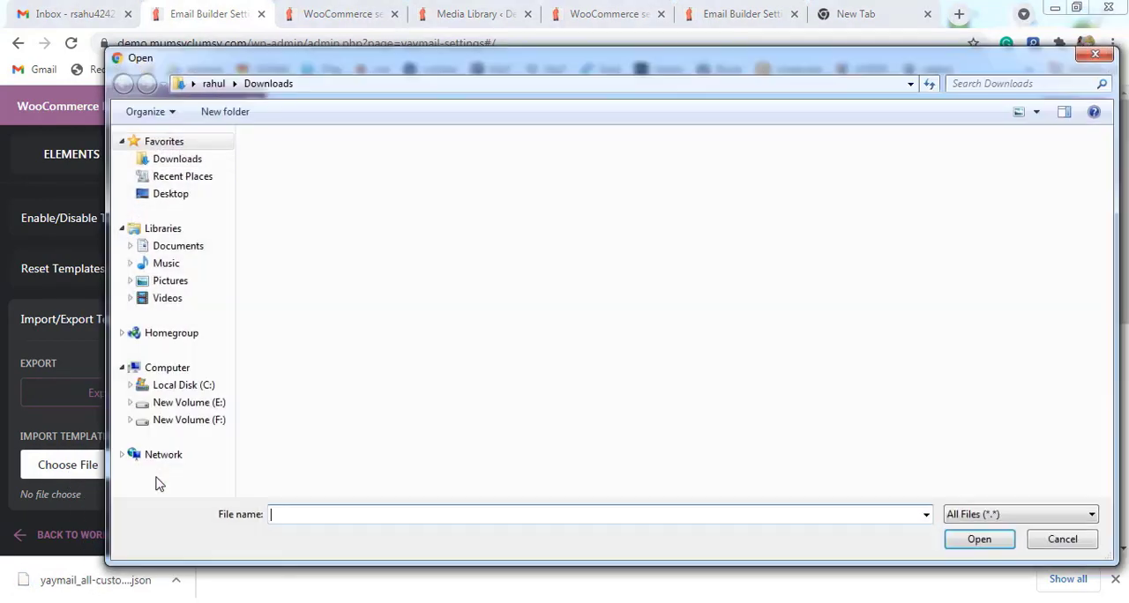
click(1063, 543)
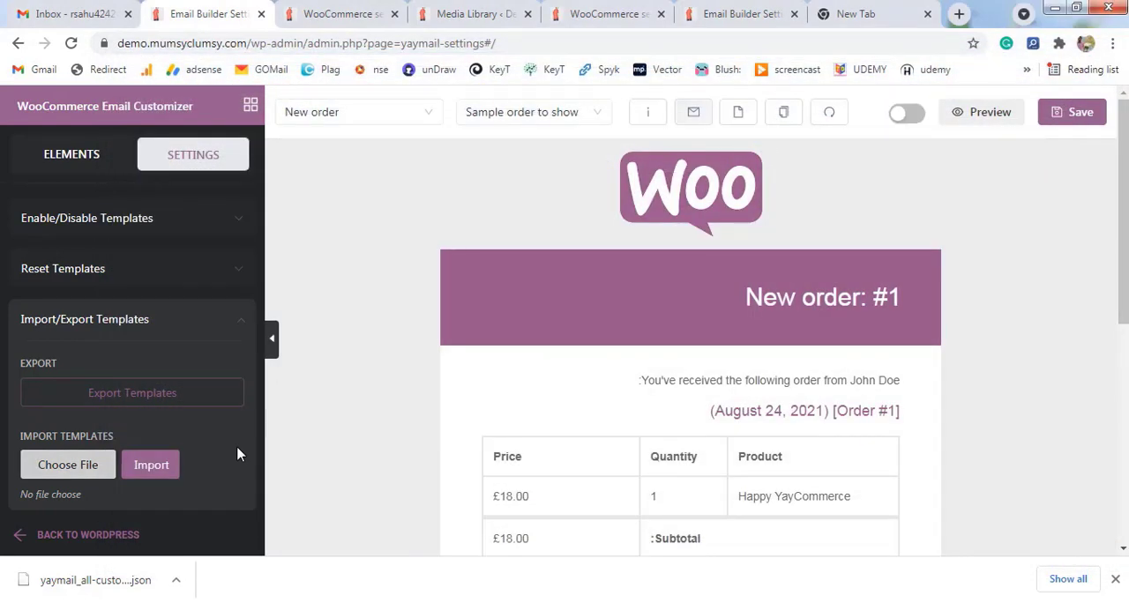
scroll(236, 455, up, 1)
key(F5)
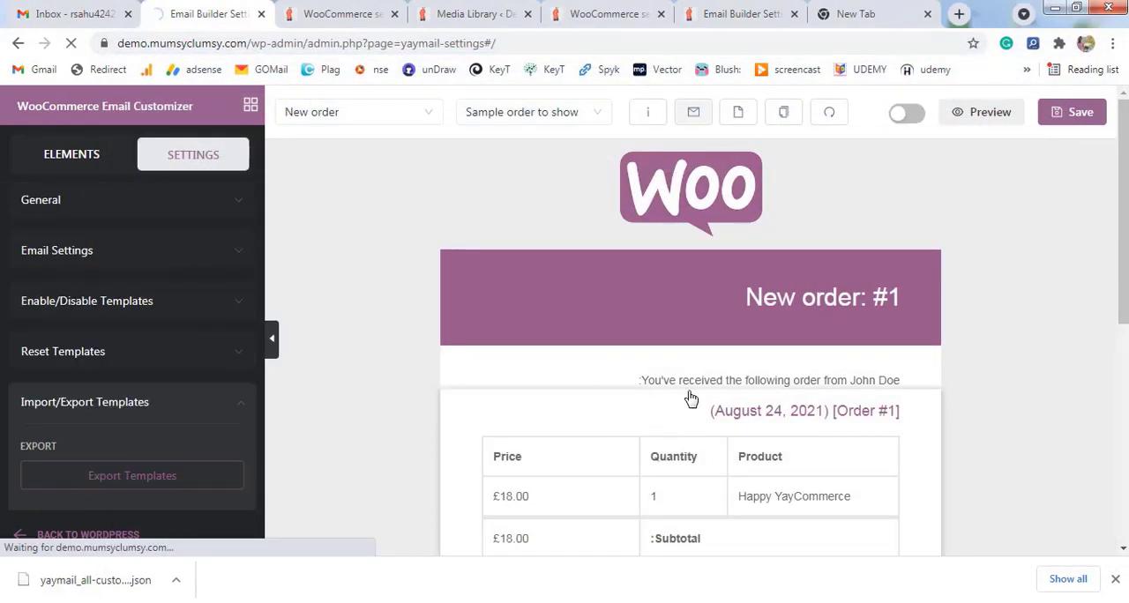